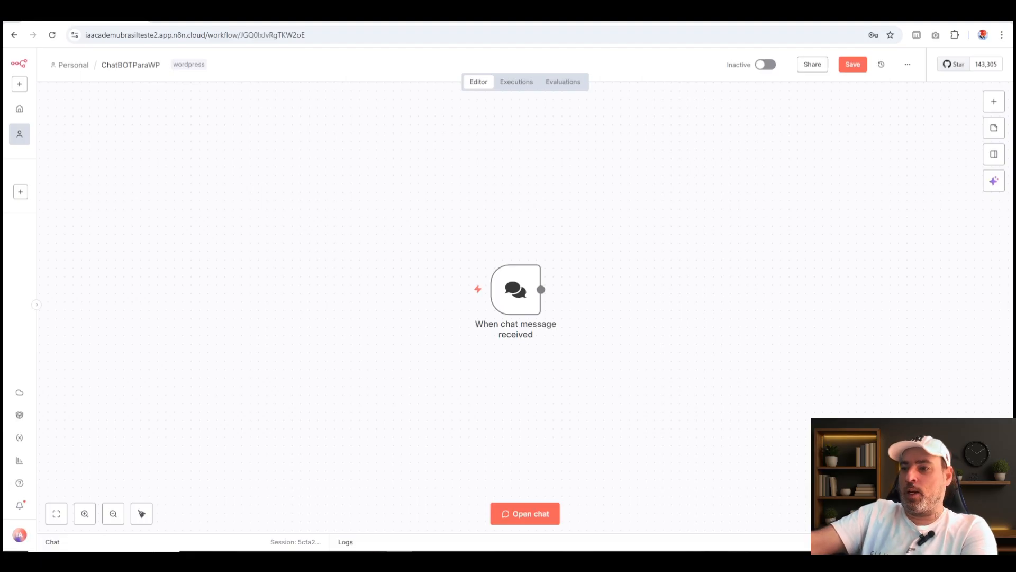
Reposition the chat trigger node in the upper-left area of the canvas.
drag(511, 311, 243, 207)
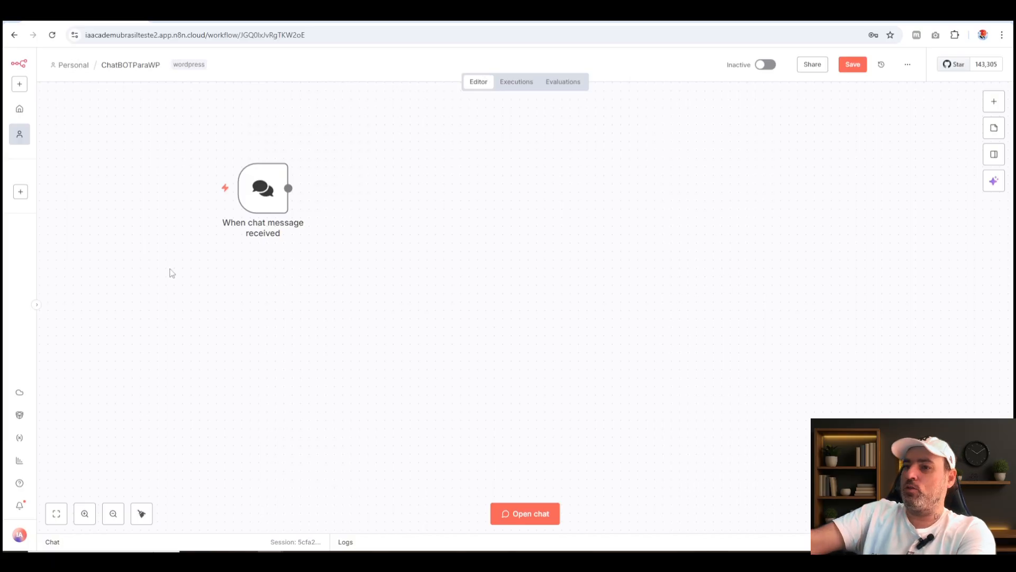
drag(116, 152, 439, 335)
drag(278, 210, 354, 261)
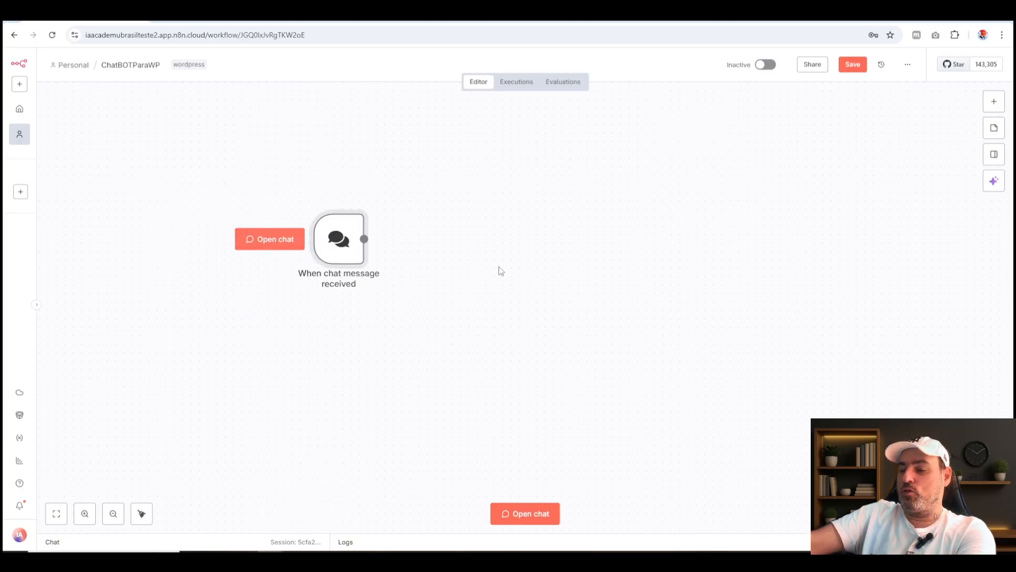
click(499, 266)
Rename the chat trigger node as "Meu ChatBOT do WordPress" and return to the canvas.
double_click(337, 248)
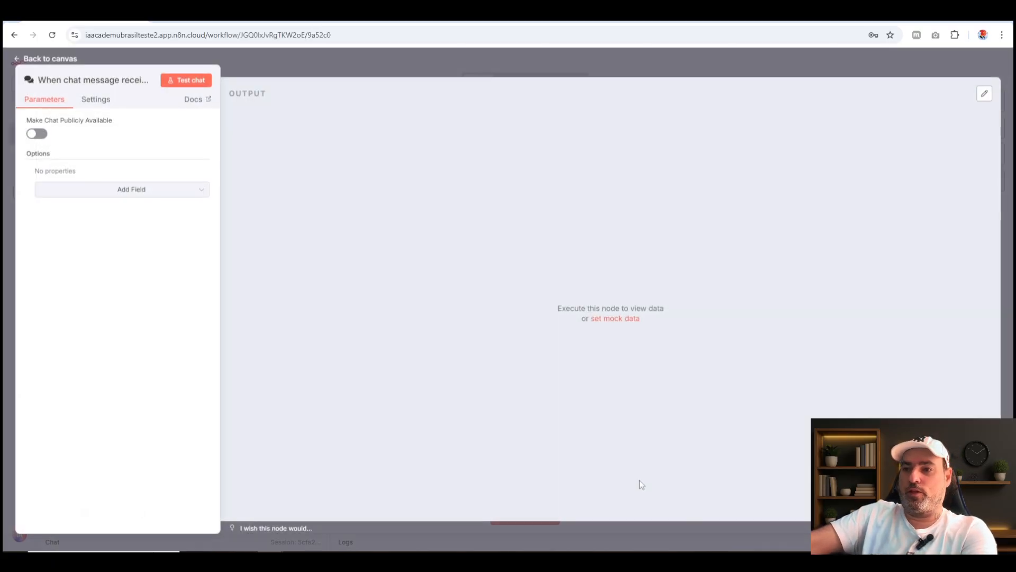
click(107, 82)
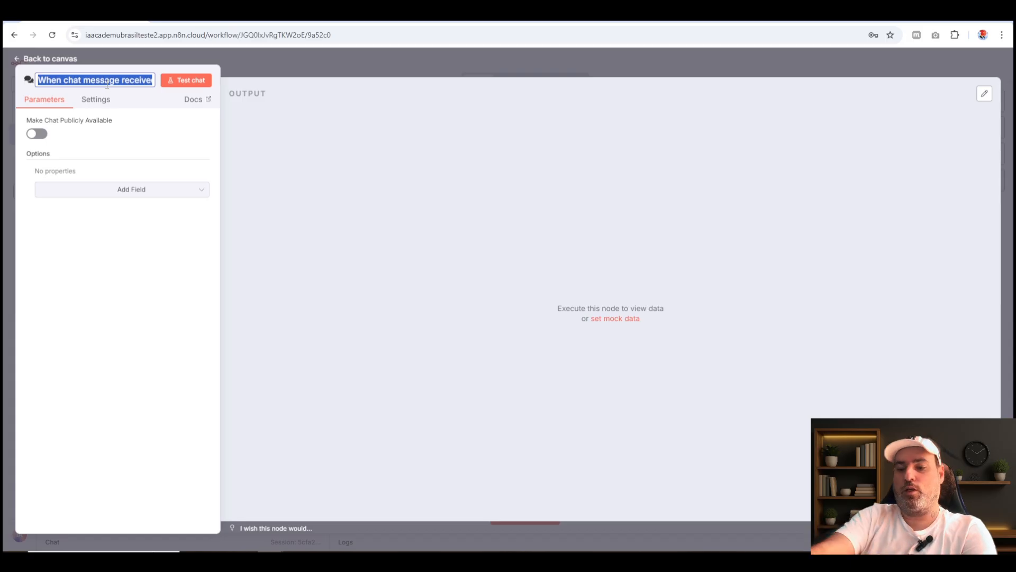
text(Cha)
key(BackSpace)
key(BackSpace)
key(BackSpace)
text(Meu)
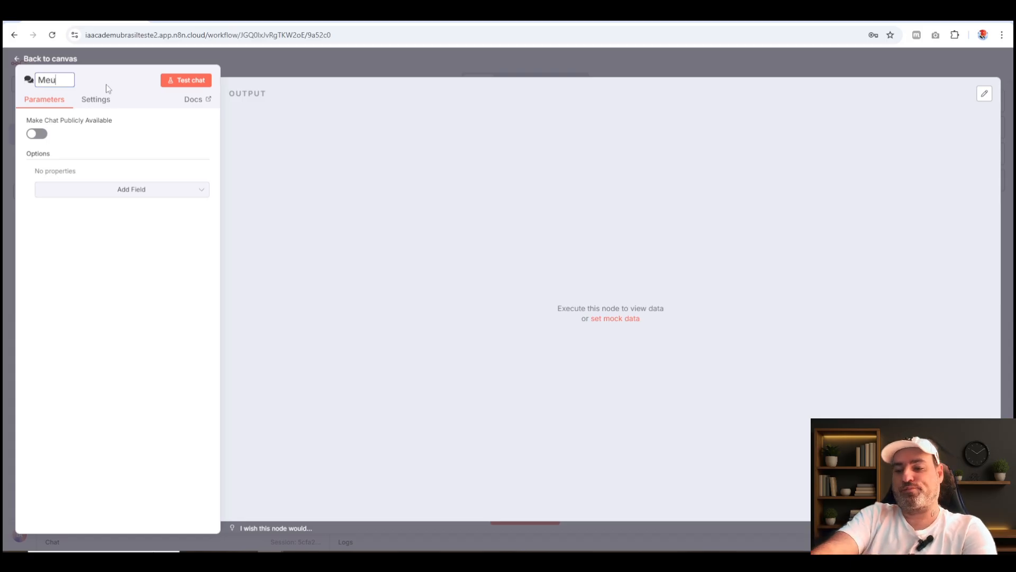
text( ChatBOT)
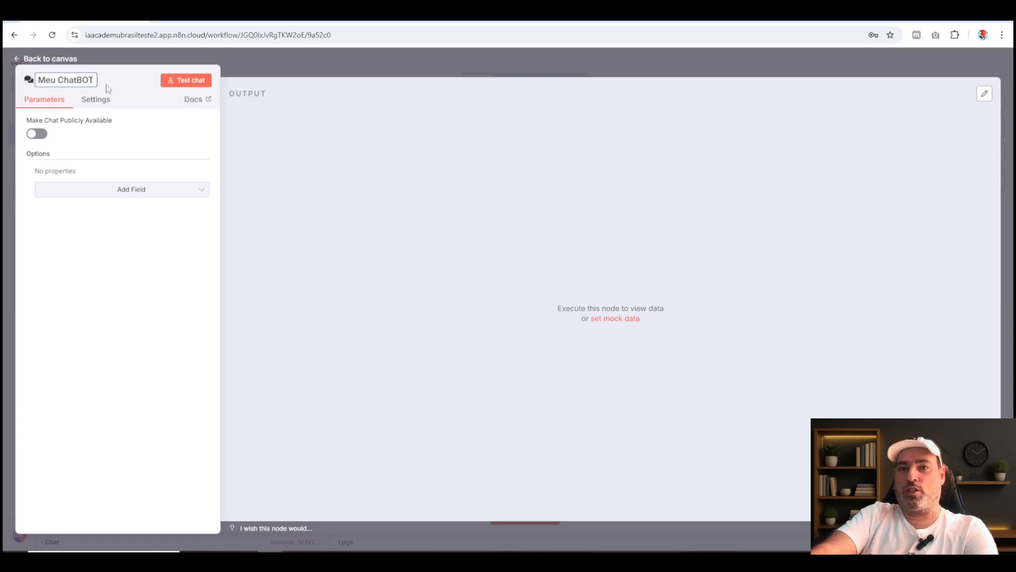
text( do Wor)
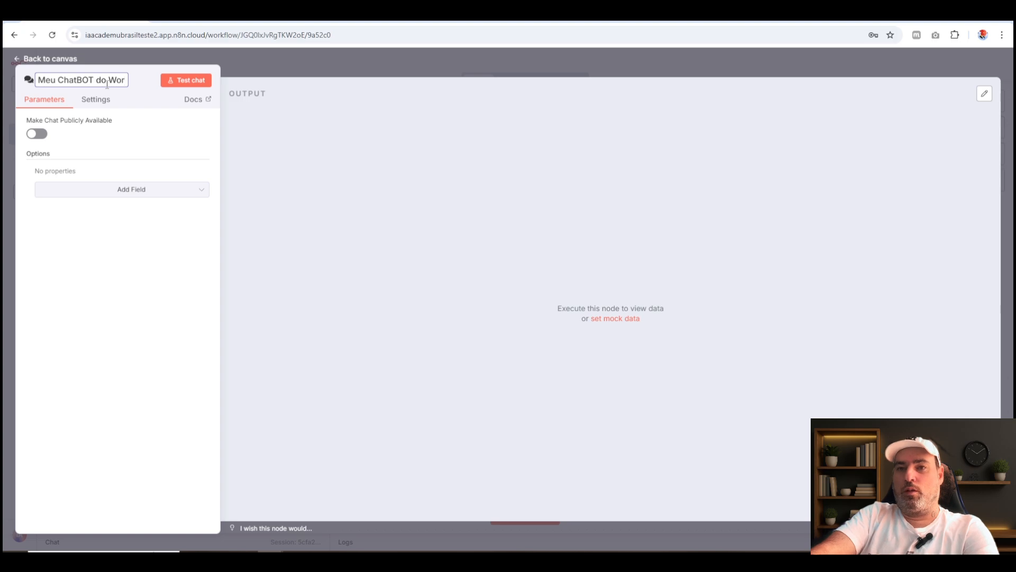
text(dPress)
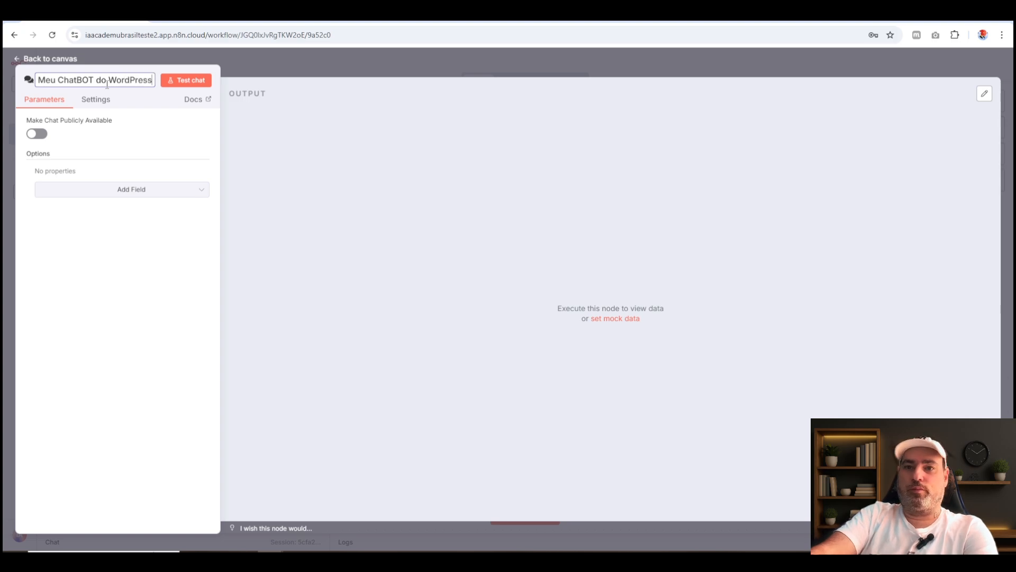
key(Return)
click(386, 61)
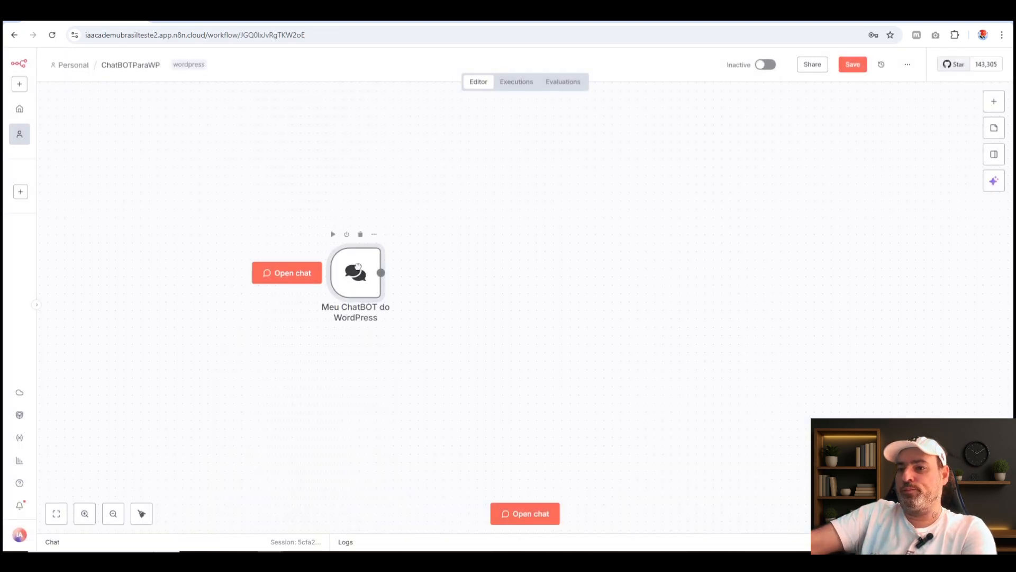
Add an AI Agent node connected to the output of the chat trigger.
click(392, 274)
click(909, 177)
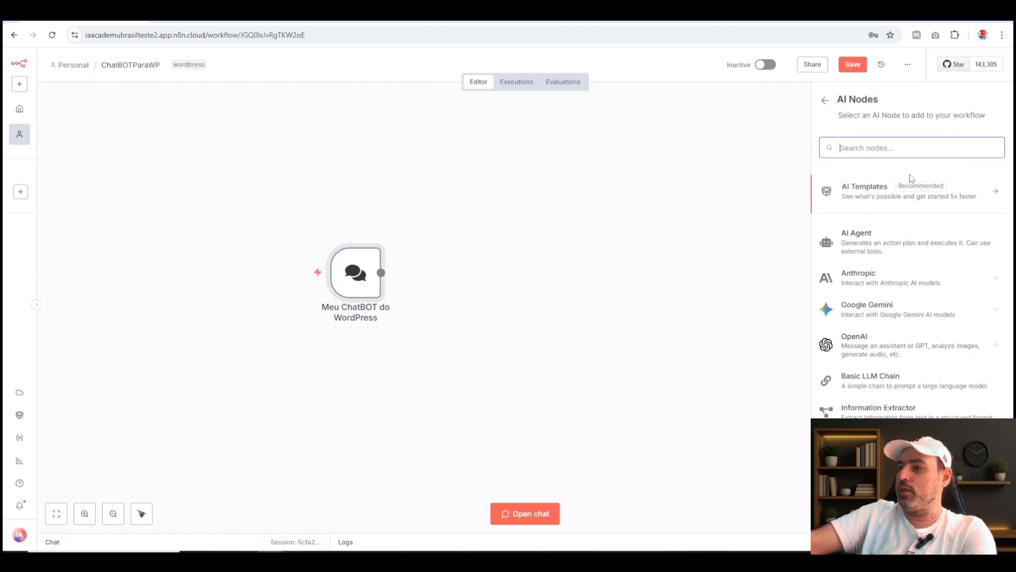
click(943, 247)
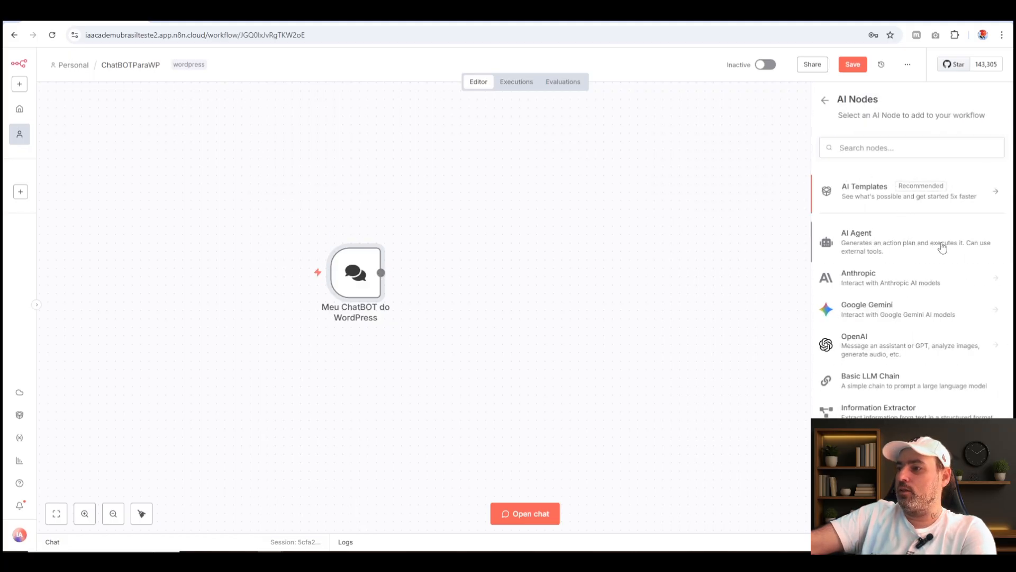
click(668, 60)
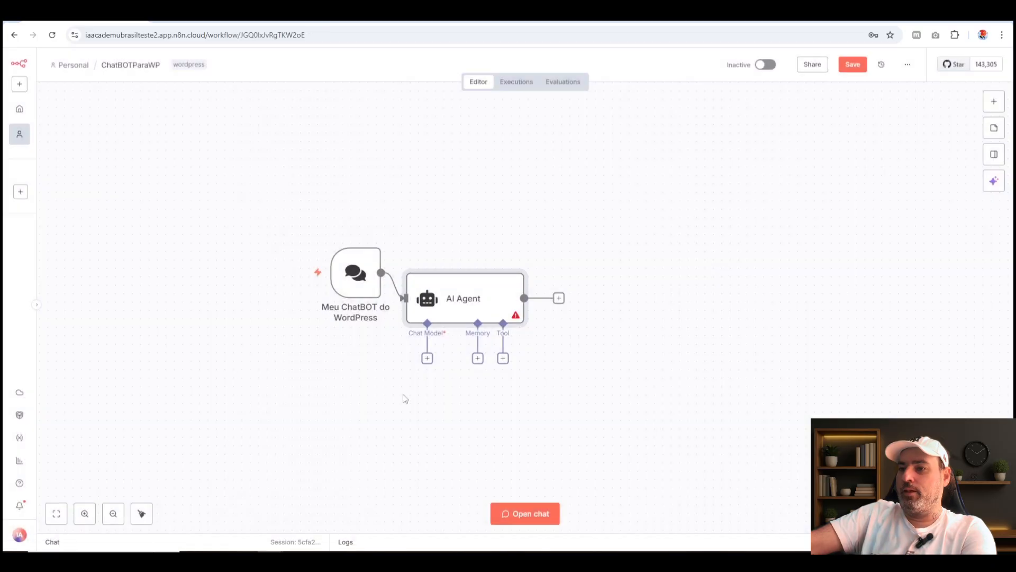
Move the chat trigger and AI Agent nodes higher on the canvas and align them in one row.
drag(354, 275, 312, 207)
drag(481, 300, 472, 207)
mouse_move(349, 203)
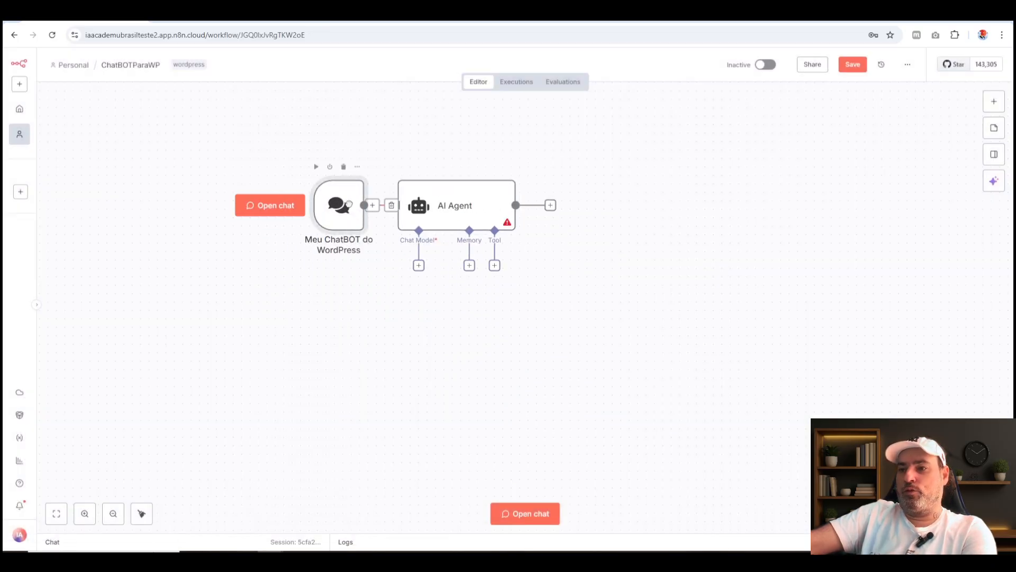
Add a sticky note beside the chat trigger, on its left, and enlarge it into a tall panel.
click(994, 127)
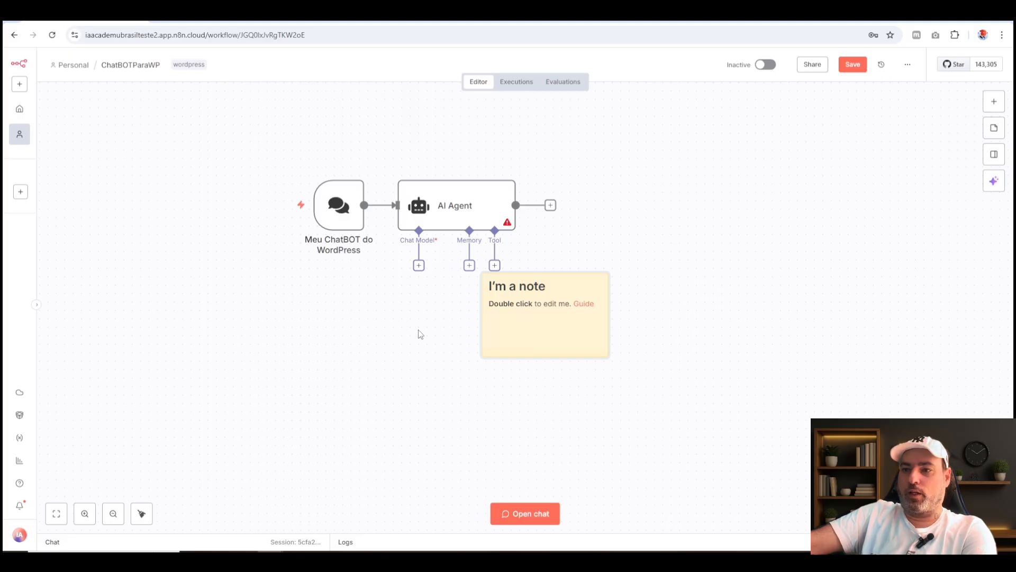
drag(526, 322, 289, 417)
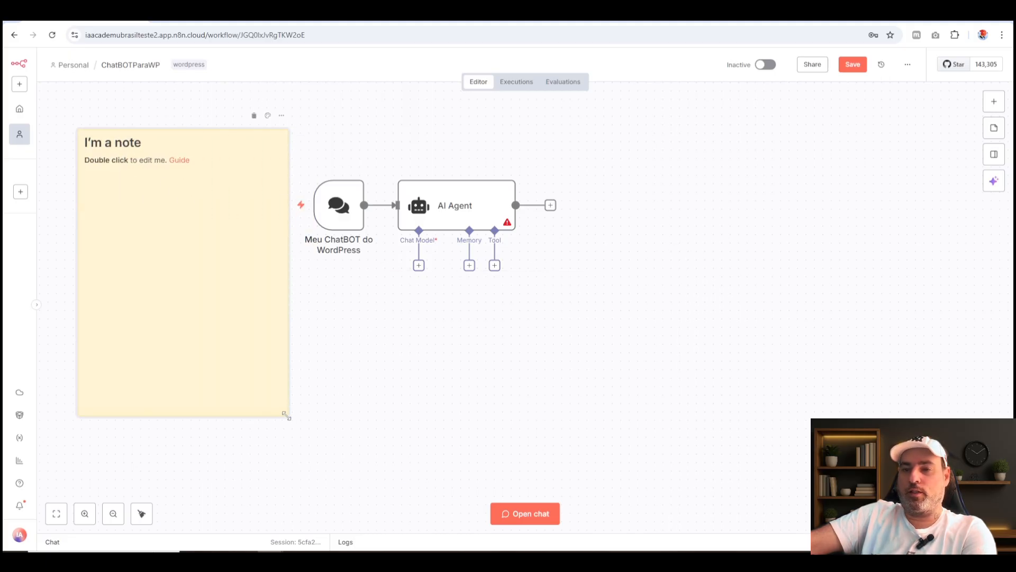
Replace the sticky note's default text with the heading "## Informações".
double_click(191, 218)
drag(274, 167, 89, 155)
key(BackSpace)
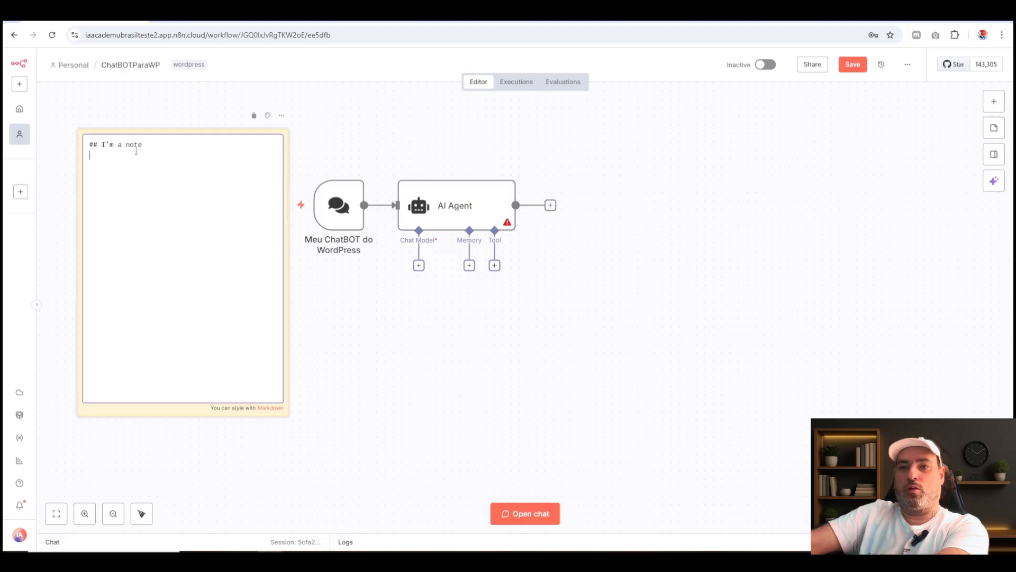
drag(148, 144, 102, 145)
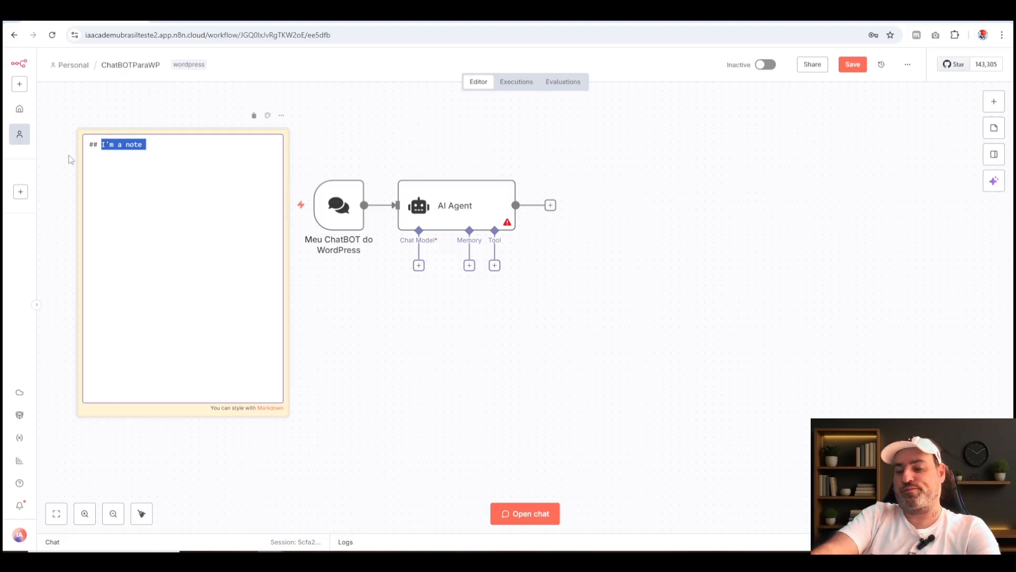
text(Informa)
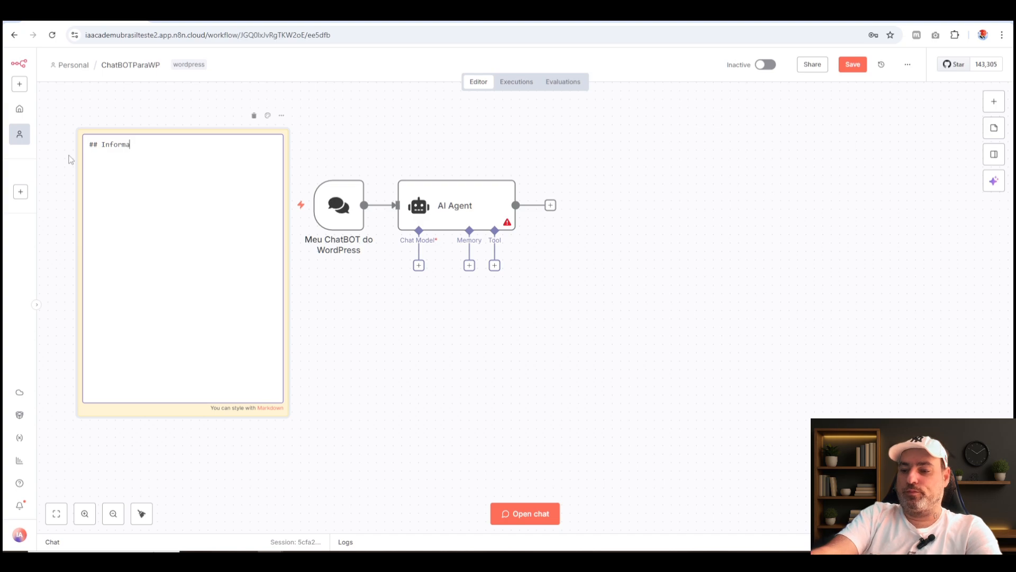
text(ções)
key(Return)
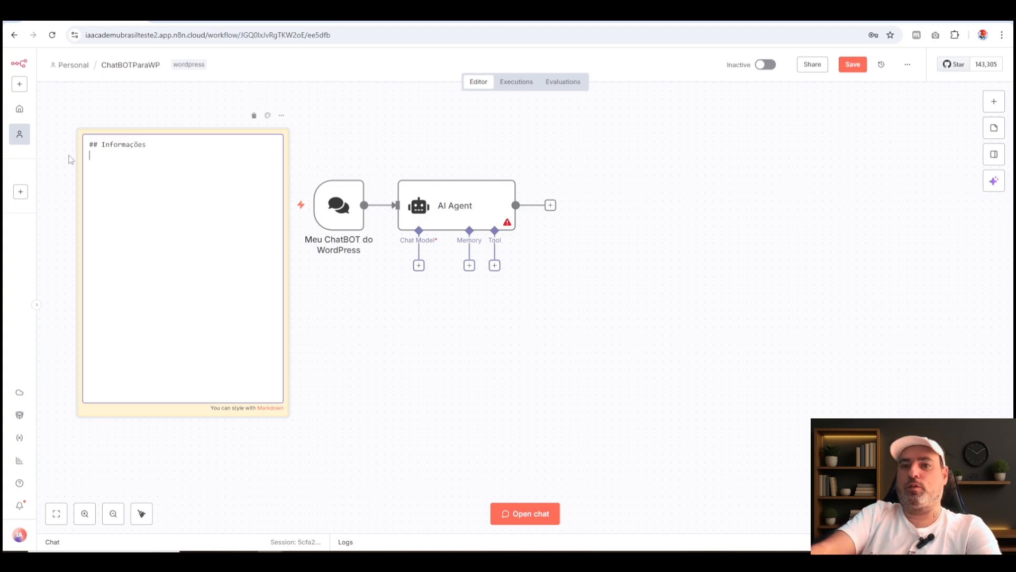
click(400, 118)
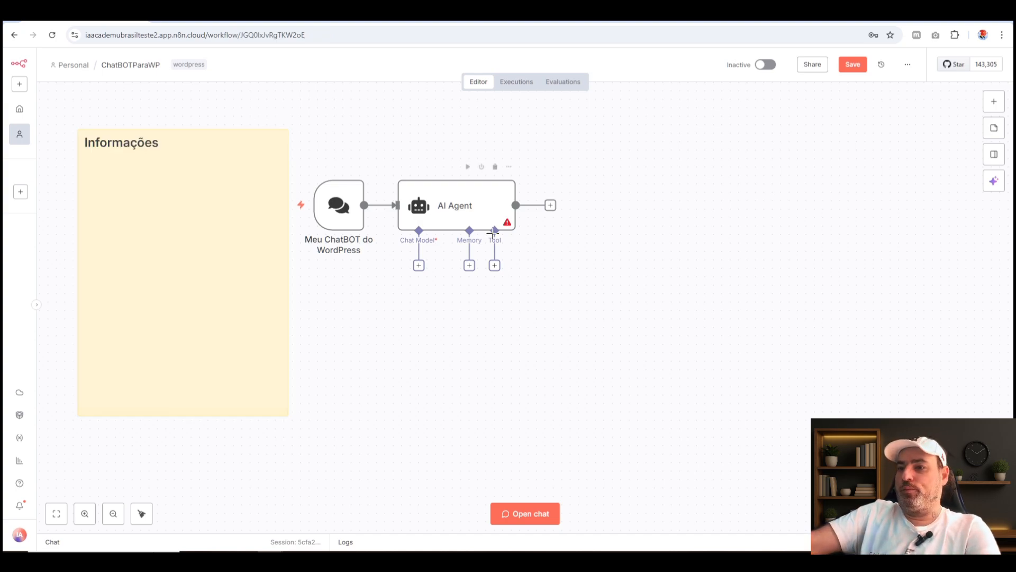
Shift the AI Agent and chat trigger nodes to the right to leave space beside the sticky note.
drag(472, 206, 515, 206)
drag(339, 206, 374, 216)
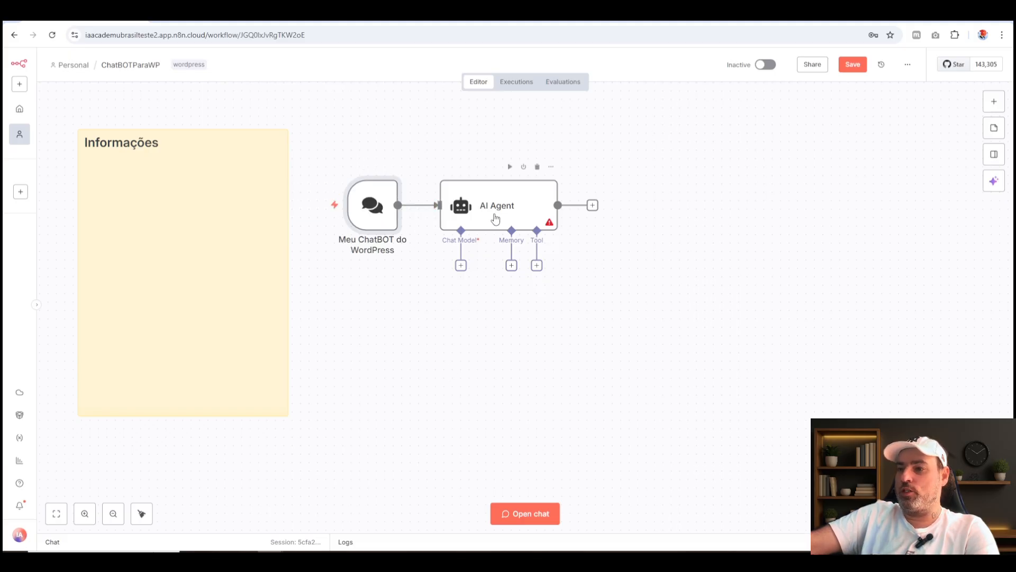
drag(628, 337, 508, 343)
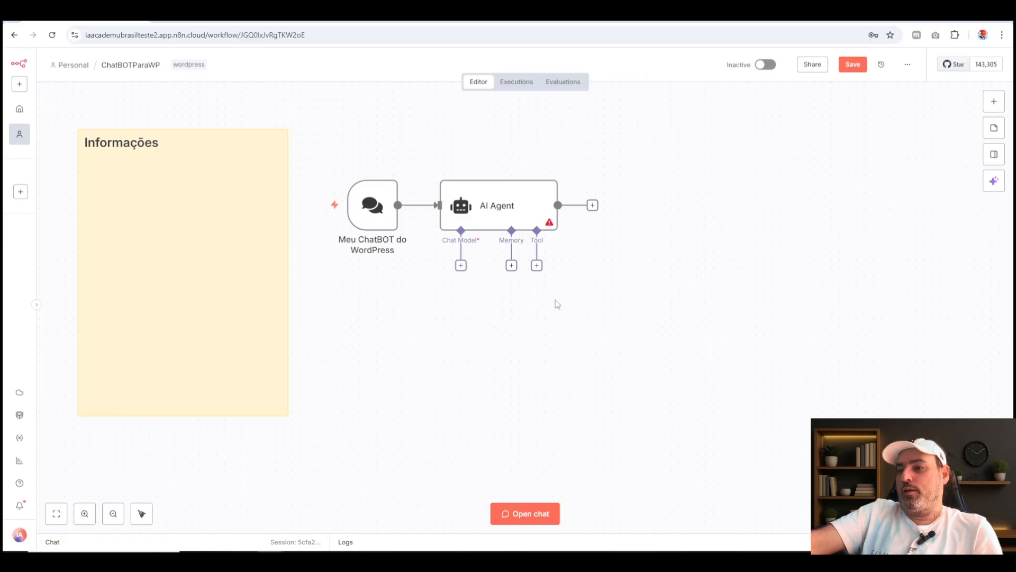
Attach a Wikipedia tool to the AI Agent and place it below and to the right of the agent.
mouse_move(537, 265)
mouse_down()
mouse_move(610, 364)
mouse_move(551, 274)
mouse_up()
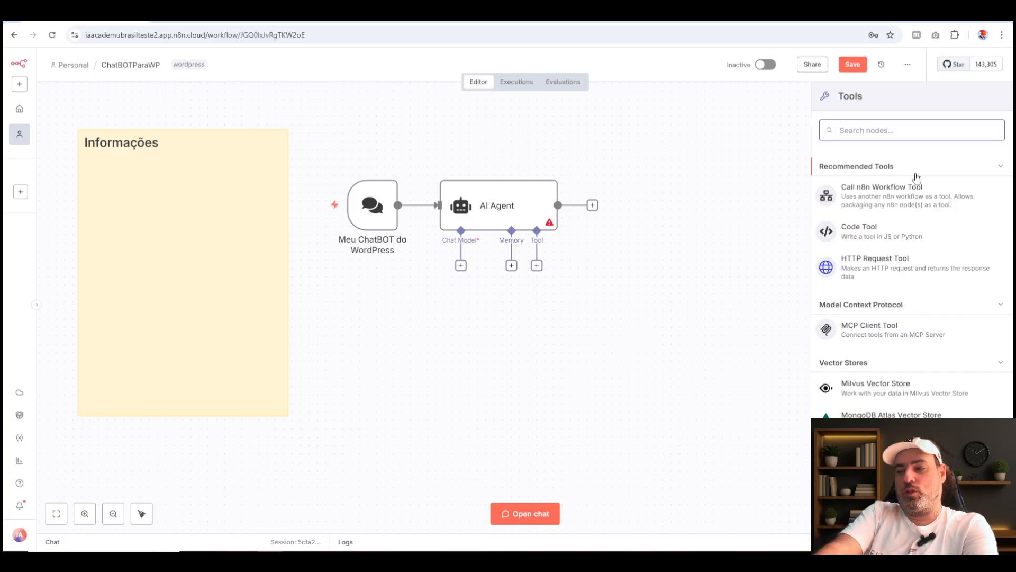
text(wiki)
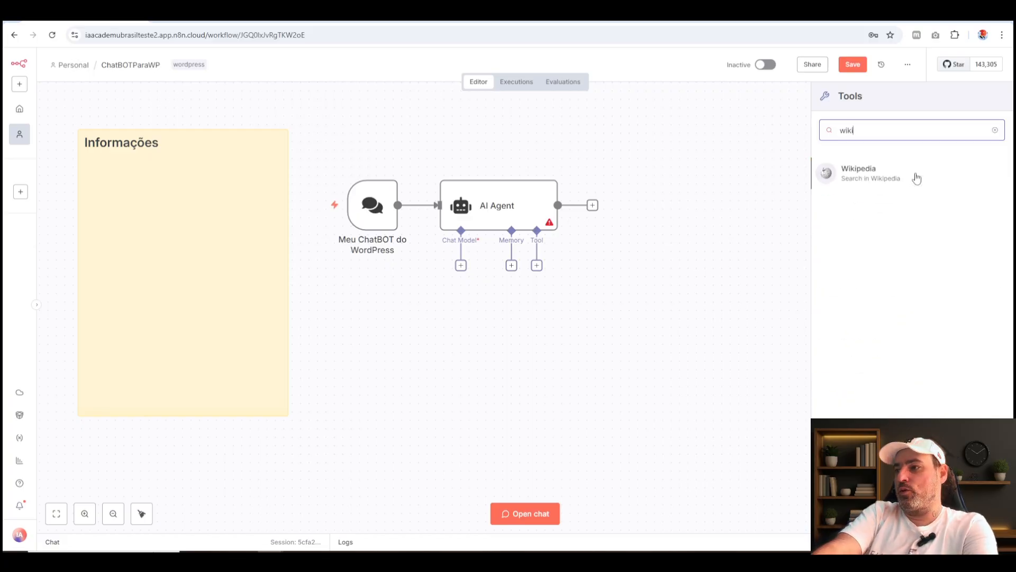
click(884, 175)
key(Escape)
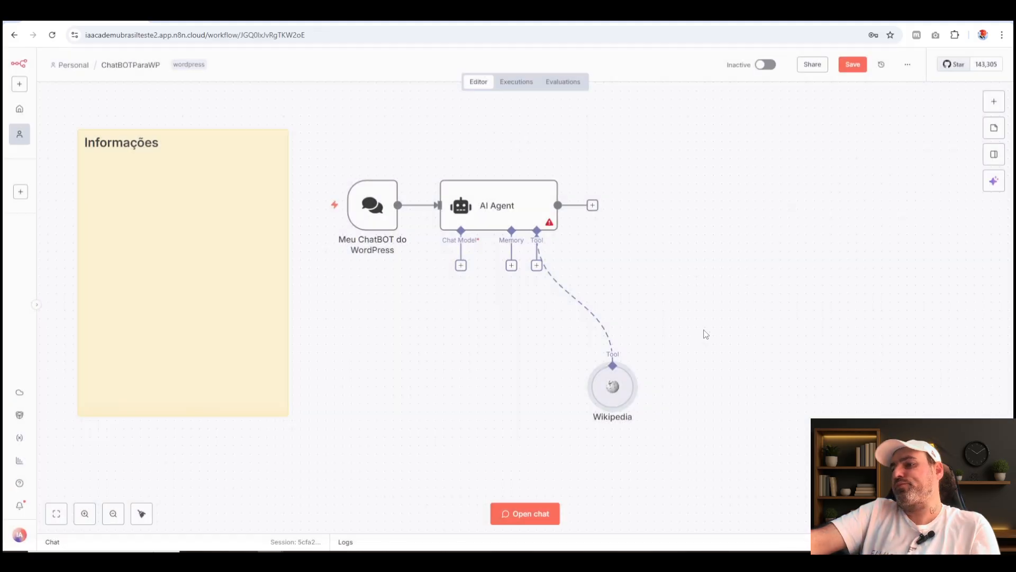
drag(609, 350, 626, 275)
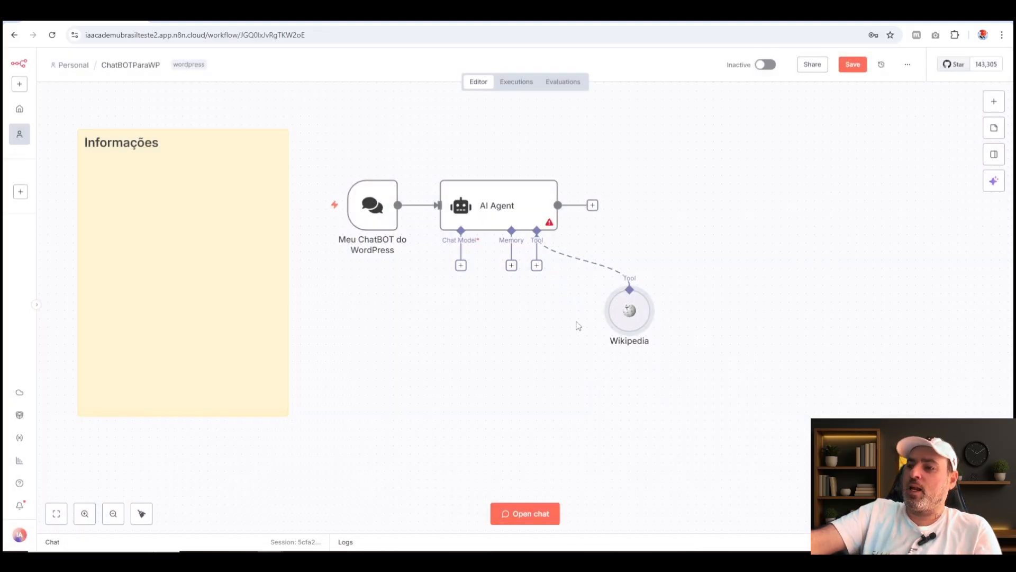
Search the agent's available tools for "shee" and delete the Wikipedia tool node.
click(537, 267)
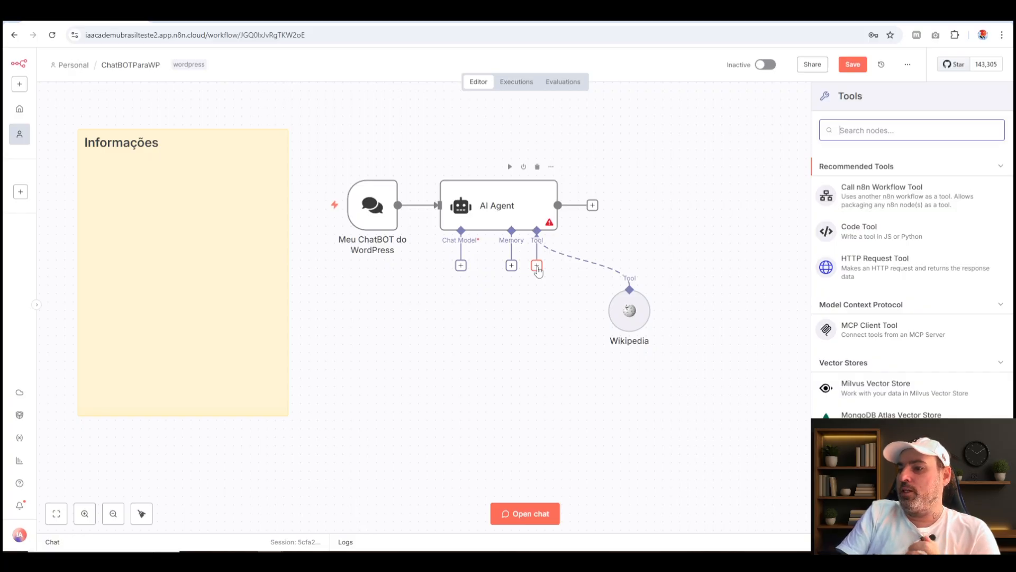
text(shee)
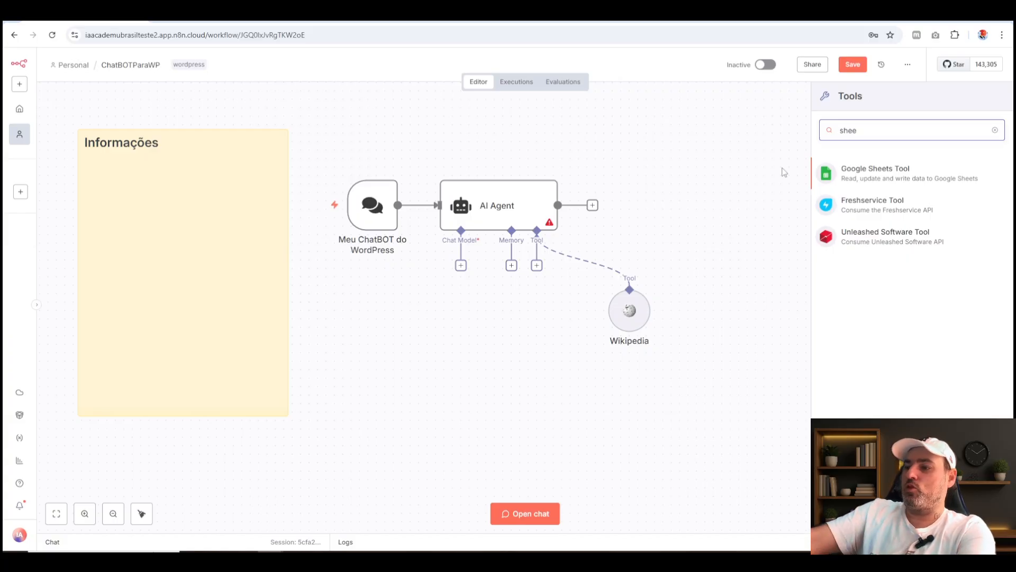
click(634, 325)
key(Delete)
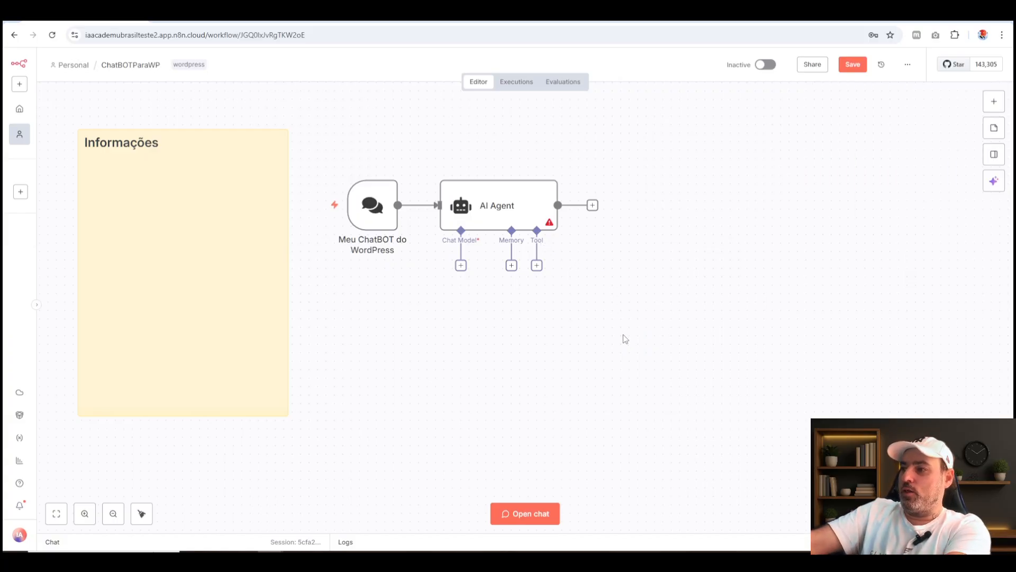
Attach a Google Gemini Chat Model to the AI Agent, keeping the Google Gemini(PaLM) Api account credential and models/gemini-2.5-flash.
click(460, 265)
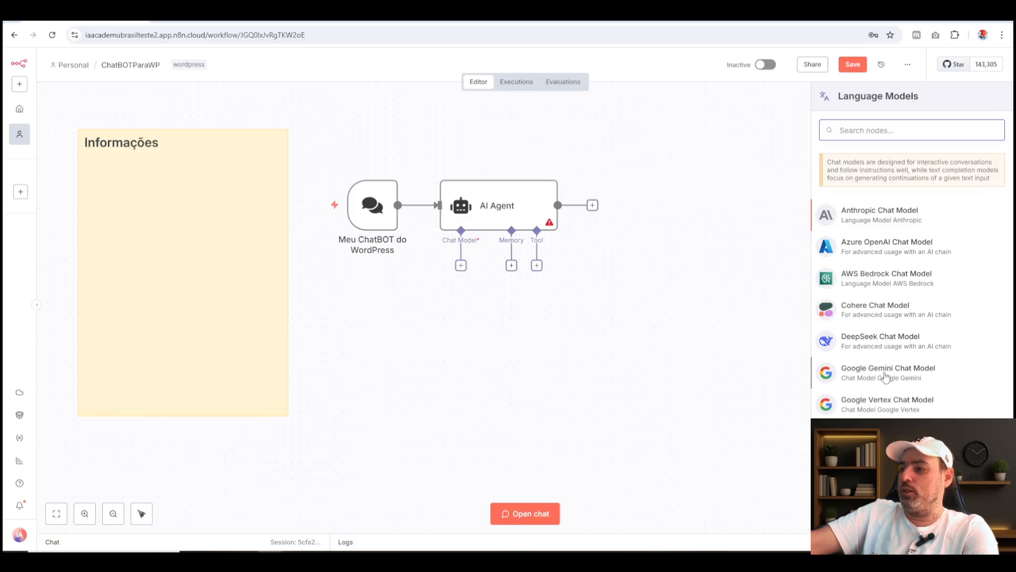
click(916, 372)
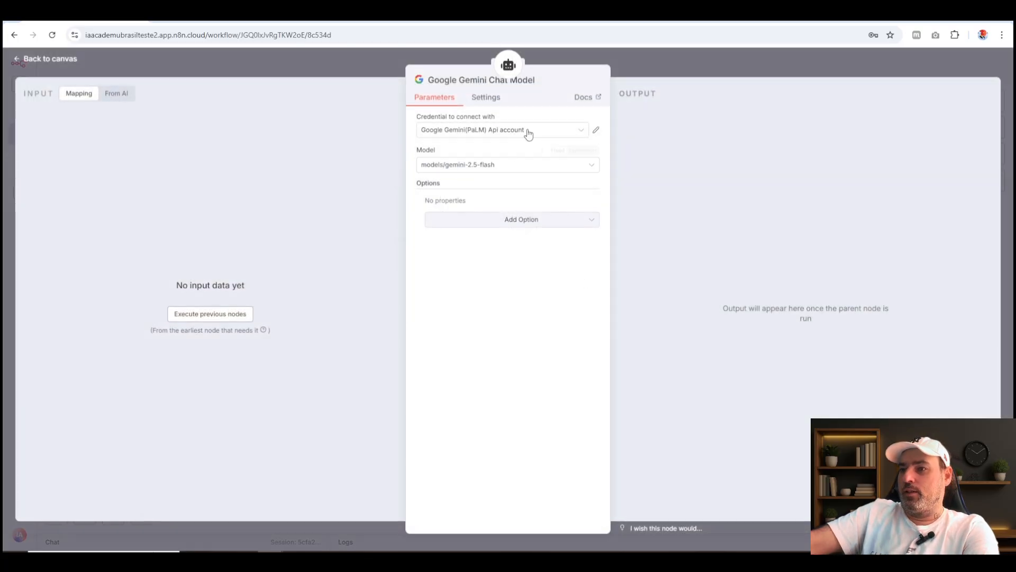
click(529, 132)
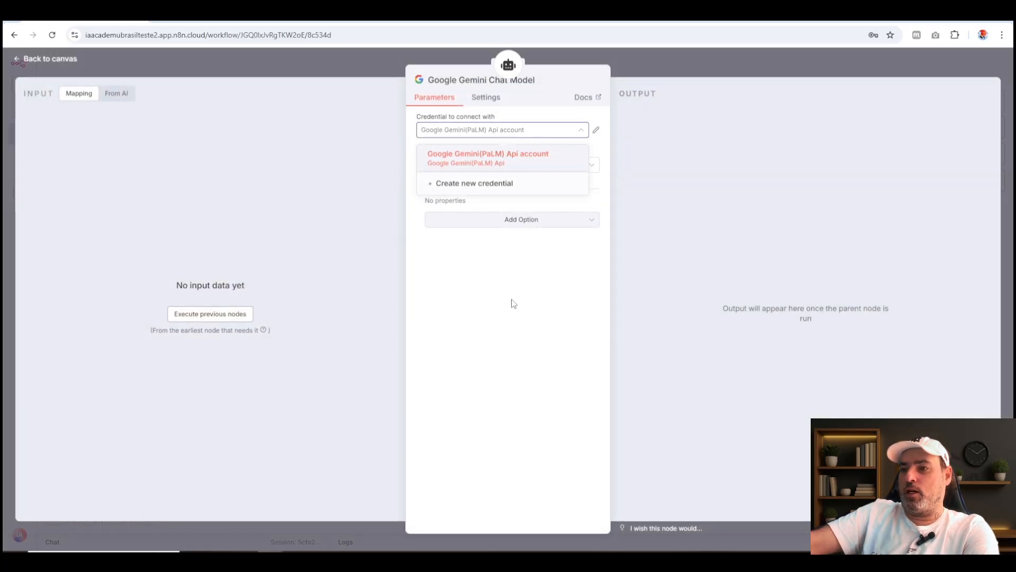
click(518, 312)
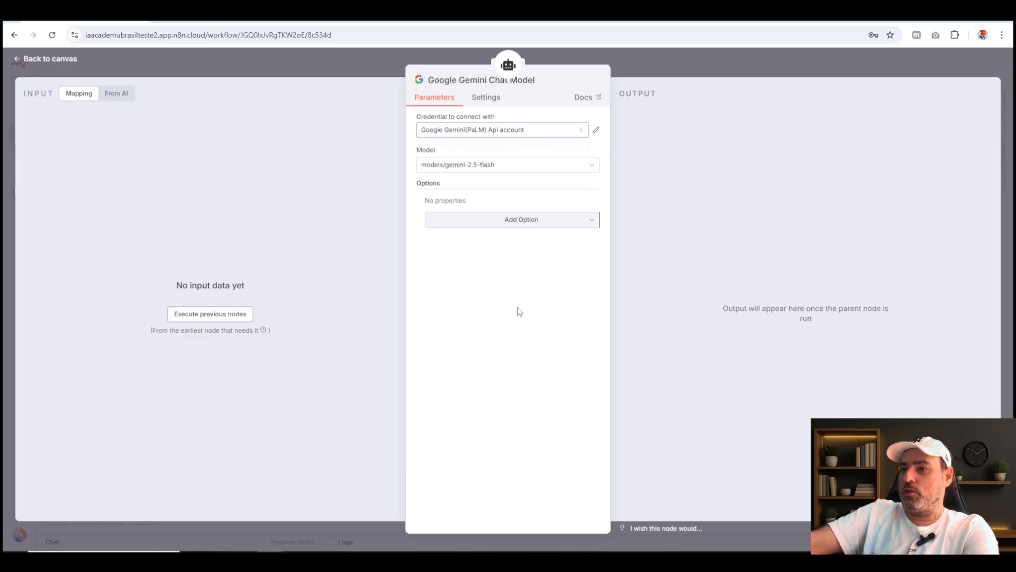
key(Escape)
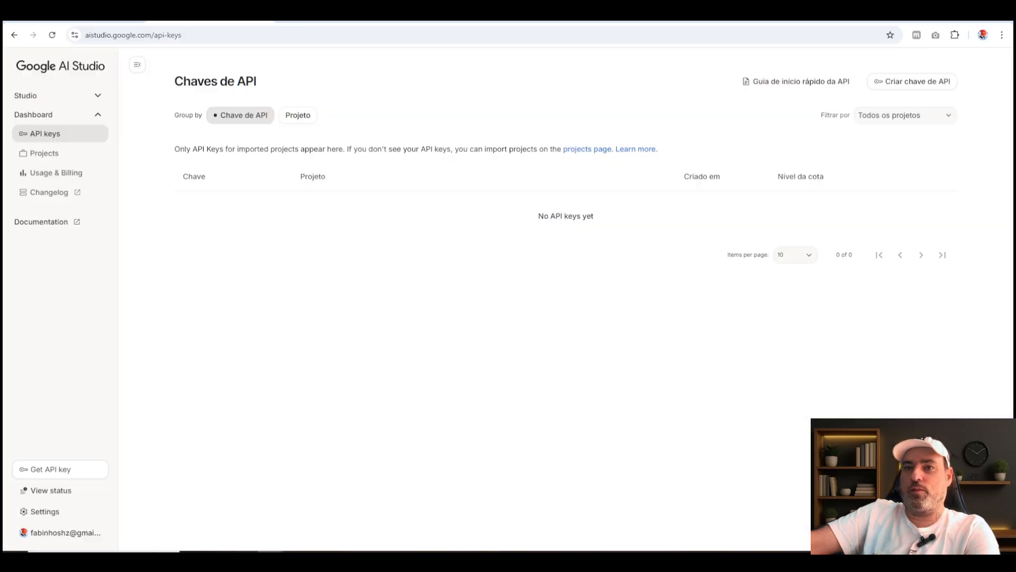
Switch to the Google AI Studio API keys page and highlight its web address.
click(201, 36)
key(ctrl+c)
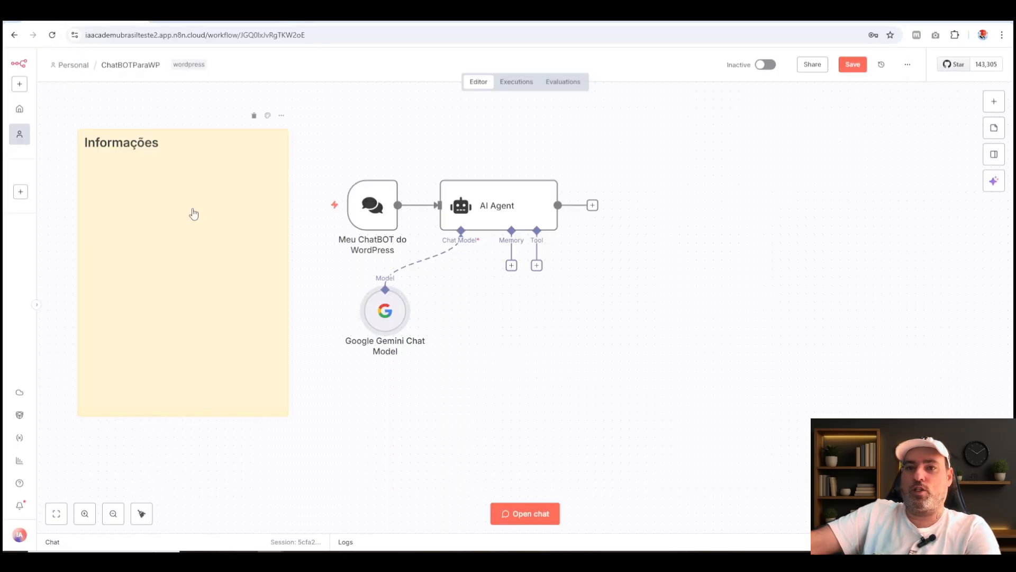
double_click(193, 210)
key(ctrl+v)
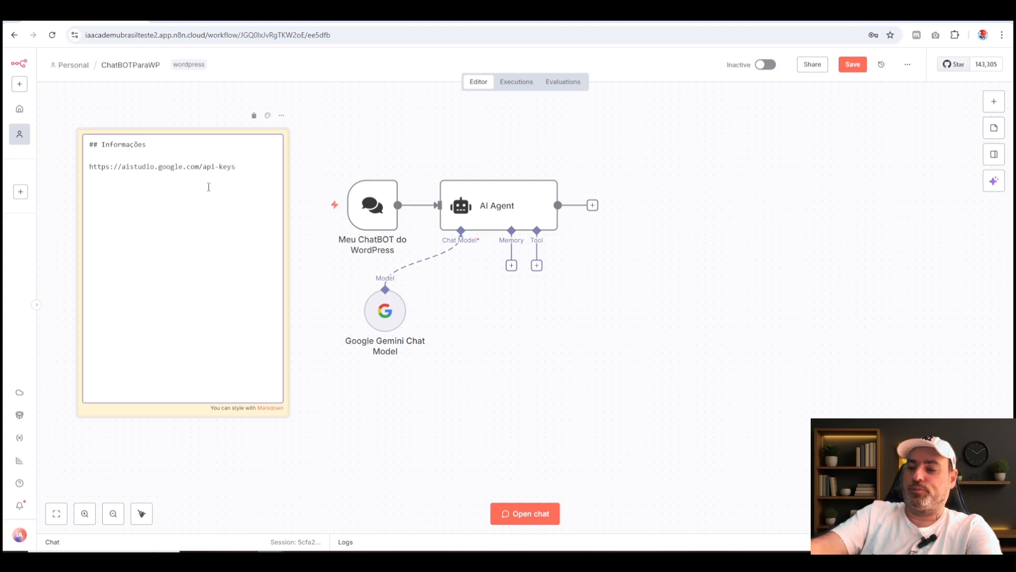
key(Return)
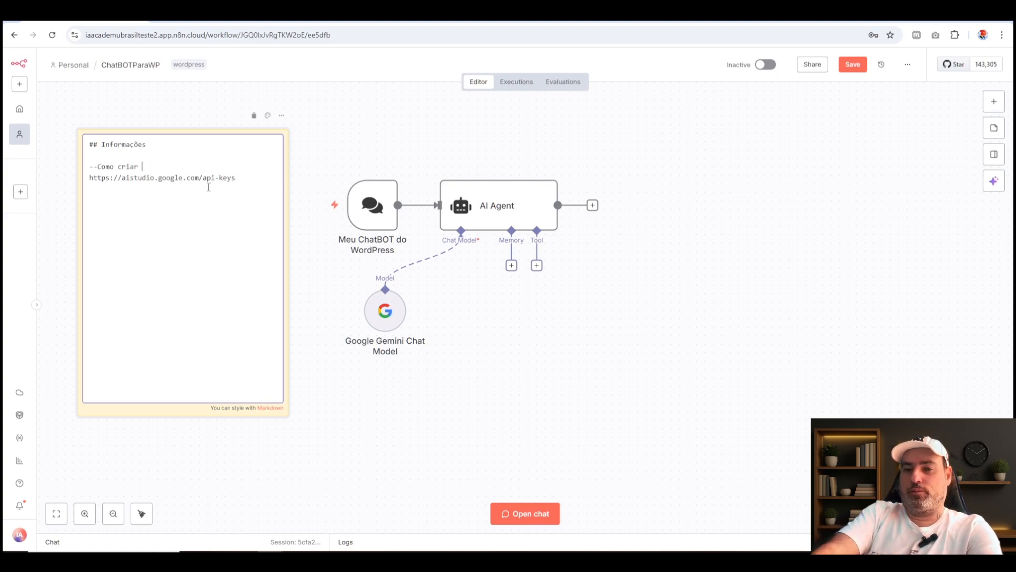
text(--Como criar minha APIKey)
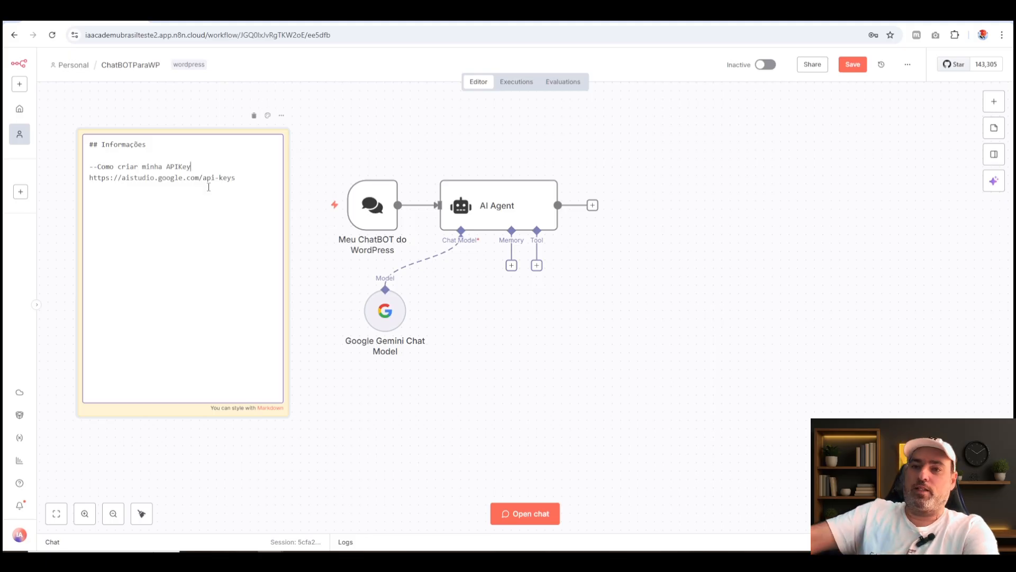
click(208, 187)
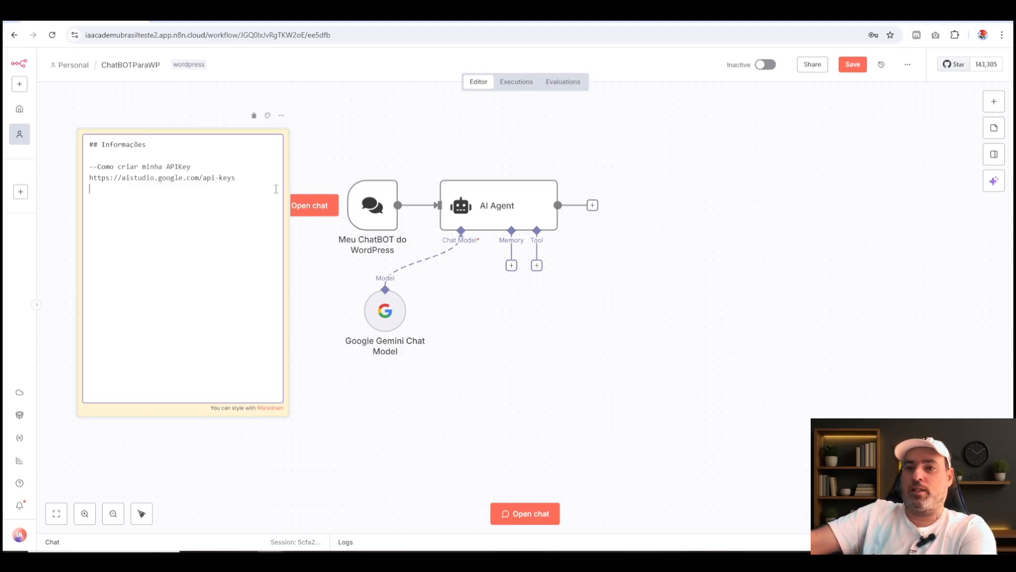
click(418, 158)
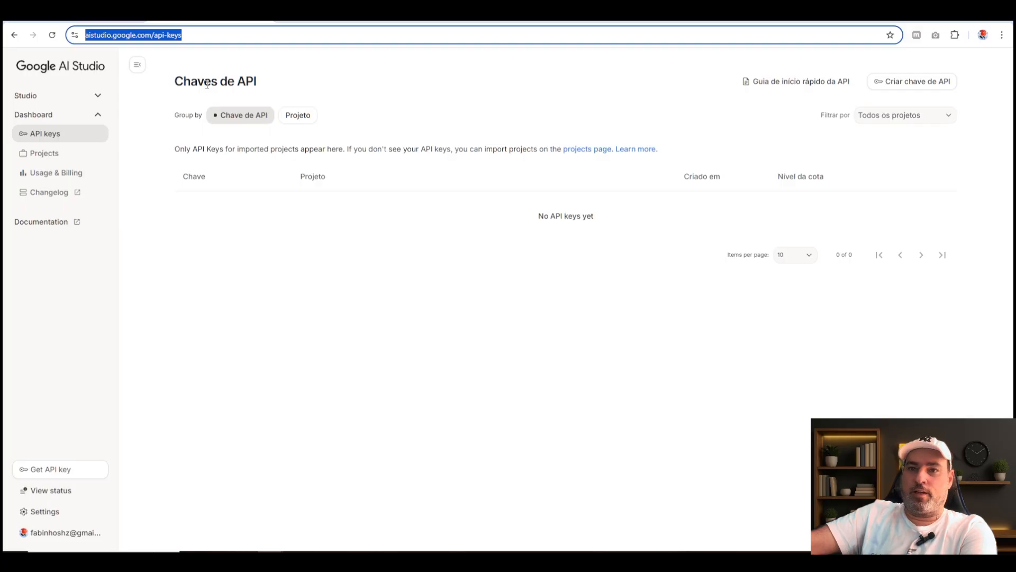
In Google AI Studio, create an API key named "ChatBOT do N8N" in the Main project and copy it.
click(601, 353)
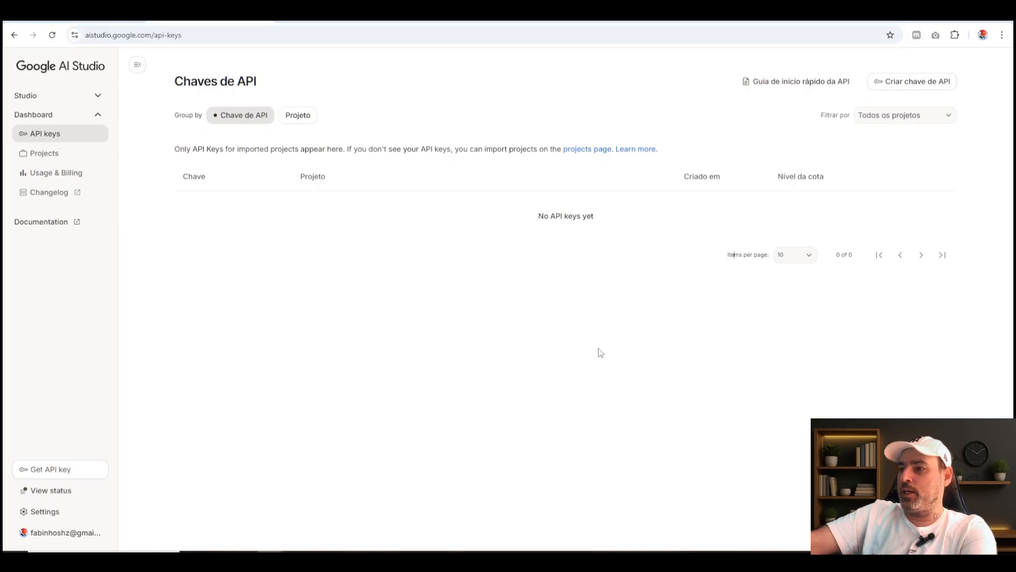
click(904, 88)
click(501, 276)
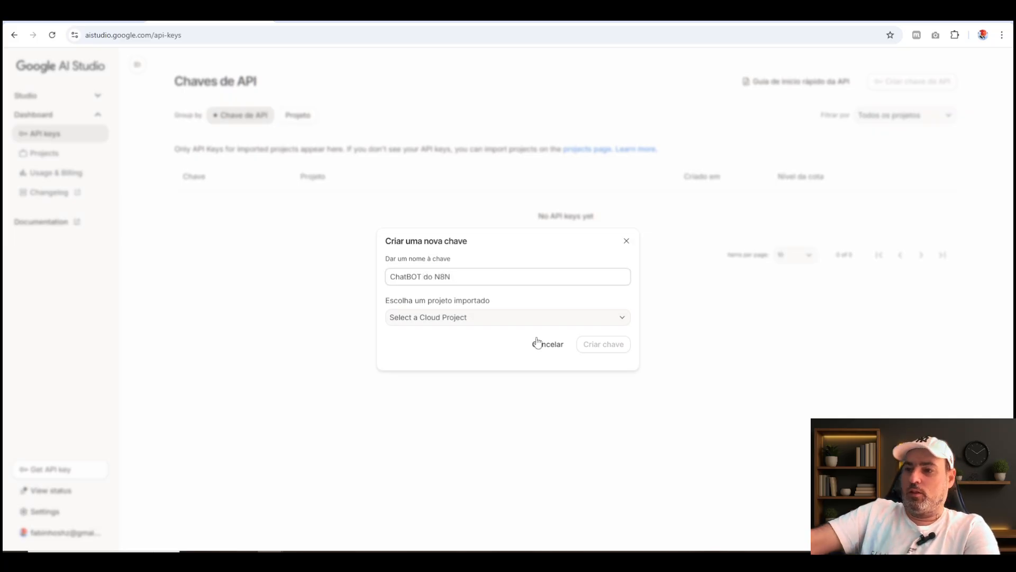
click(514, 319)
click(416, 376)
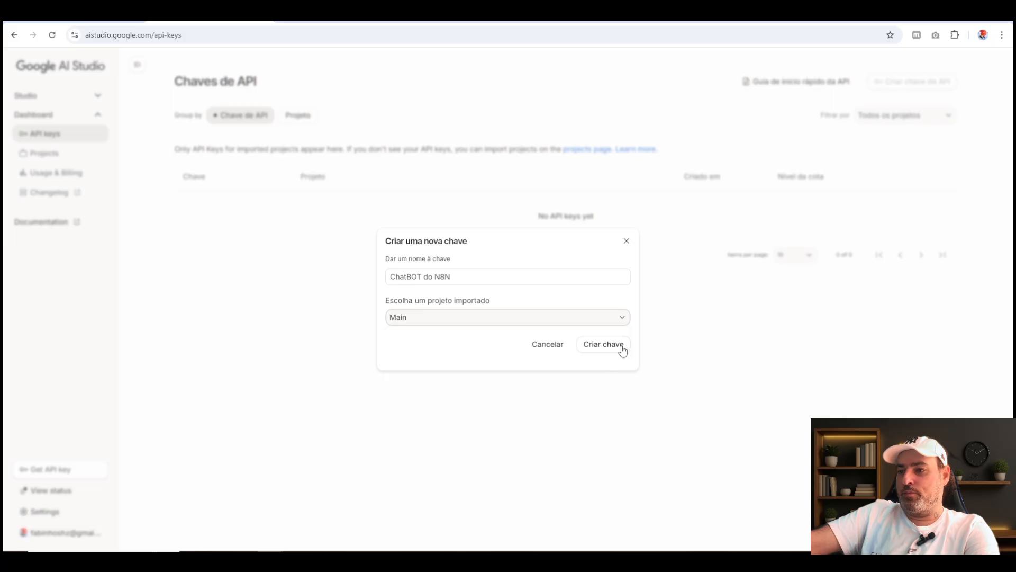
click(620, 347)
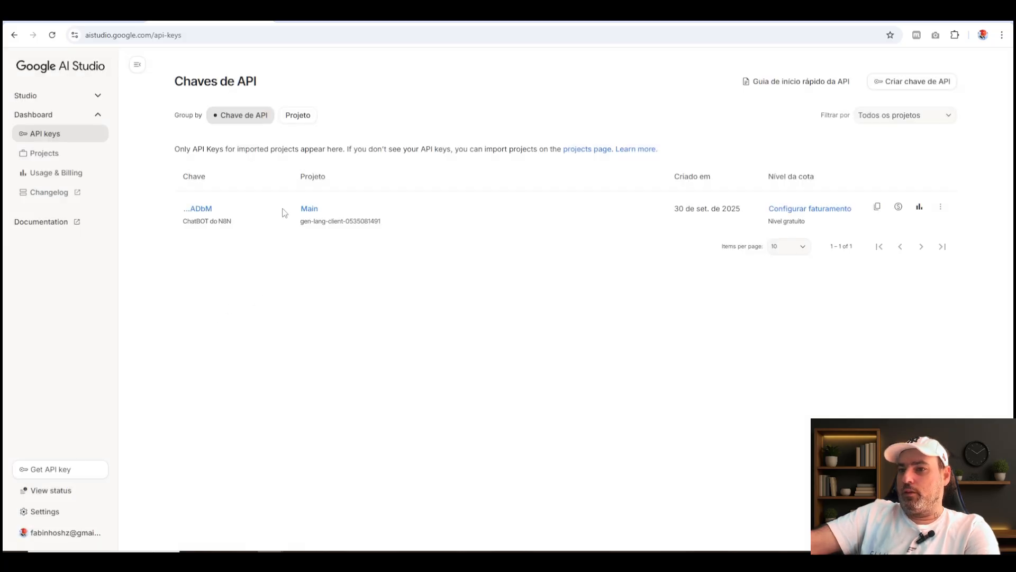
click(879, 208)
Back in n8n, create and save a new credential for the Google Gemini Chat Model, pasting the copied API key.
click(101, 17)
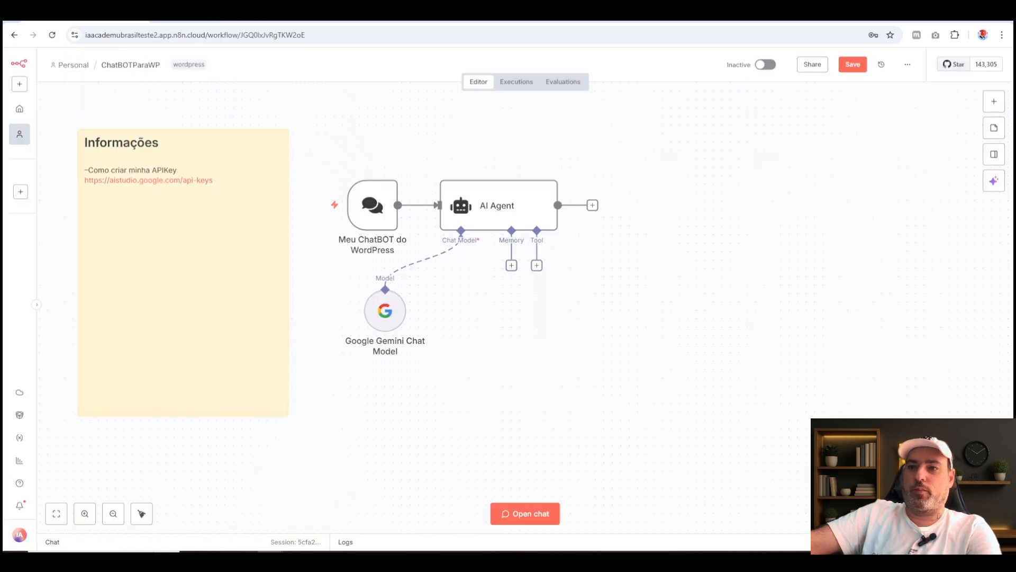
double_click(394, 316)
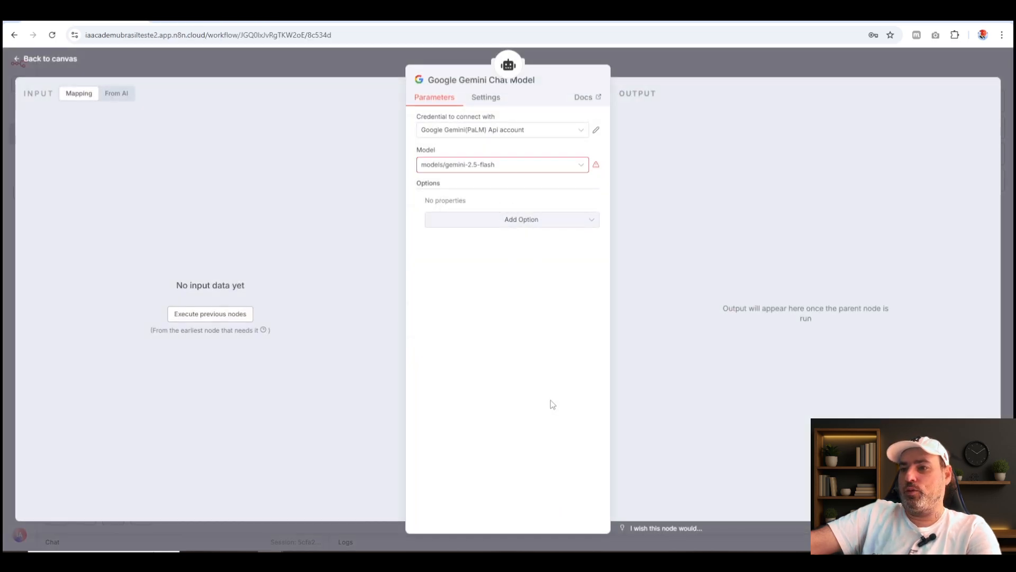
click(502, 132)
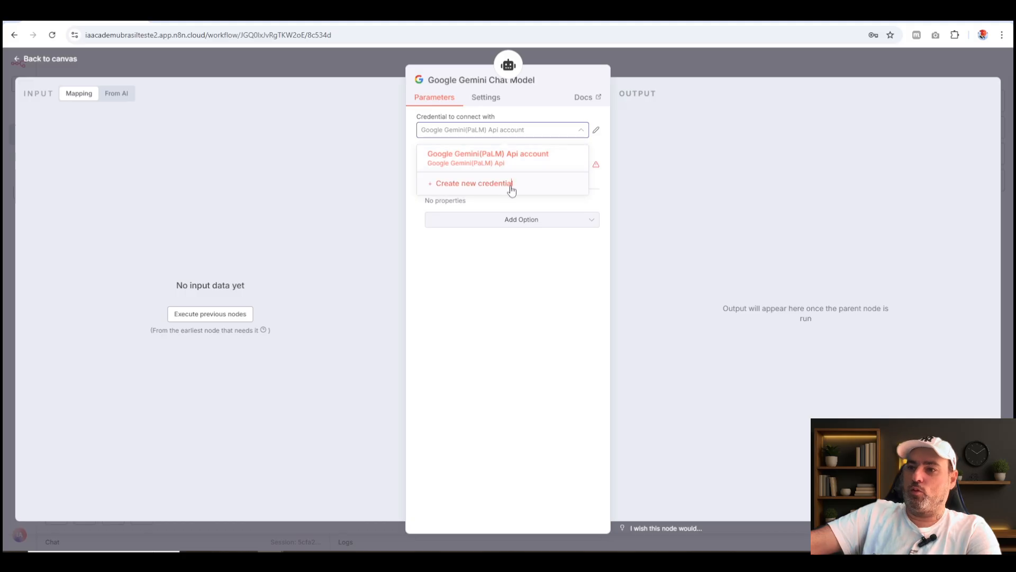
click(511, 187)
click(392, 297)
key(ctrl+v)
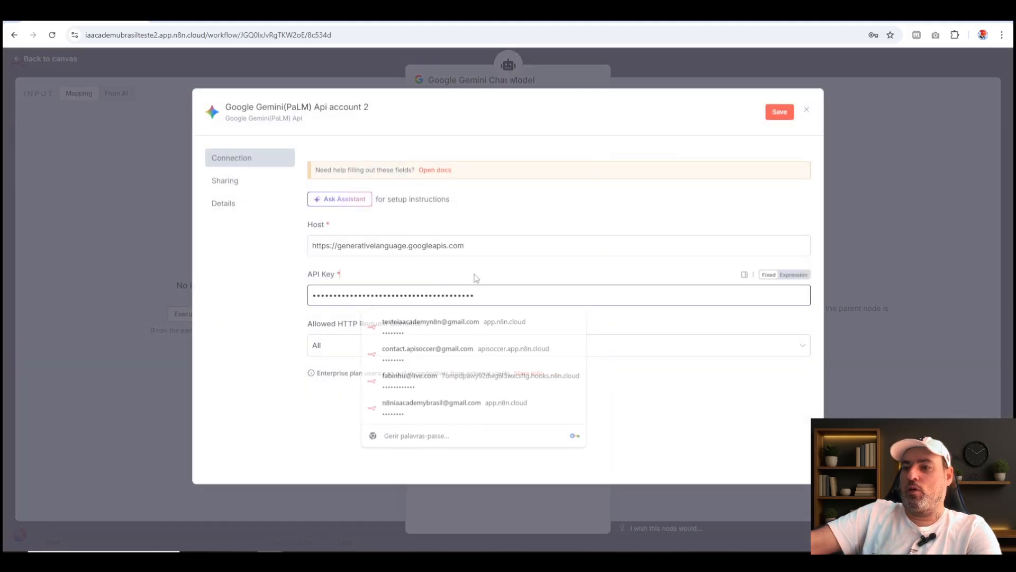
click(474, 277)
click(780, 111)
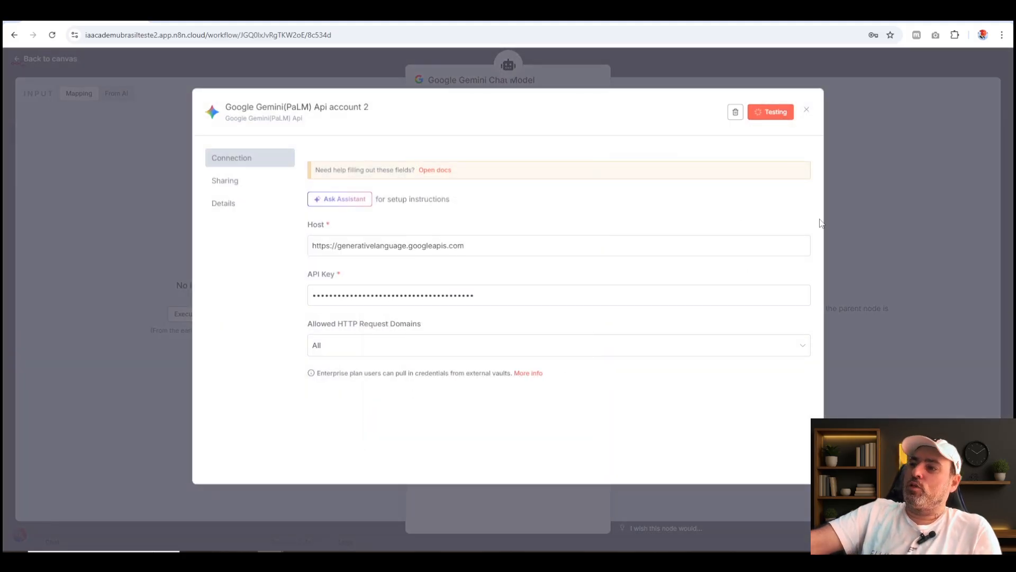
click(902, 136)
click(672, 59)
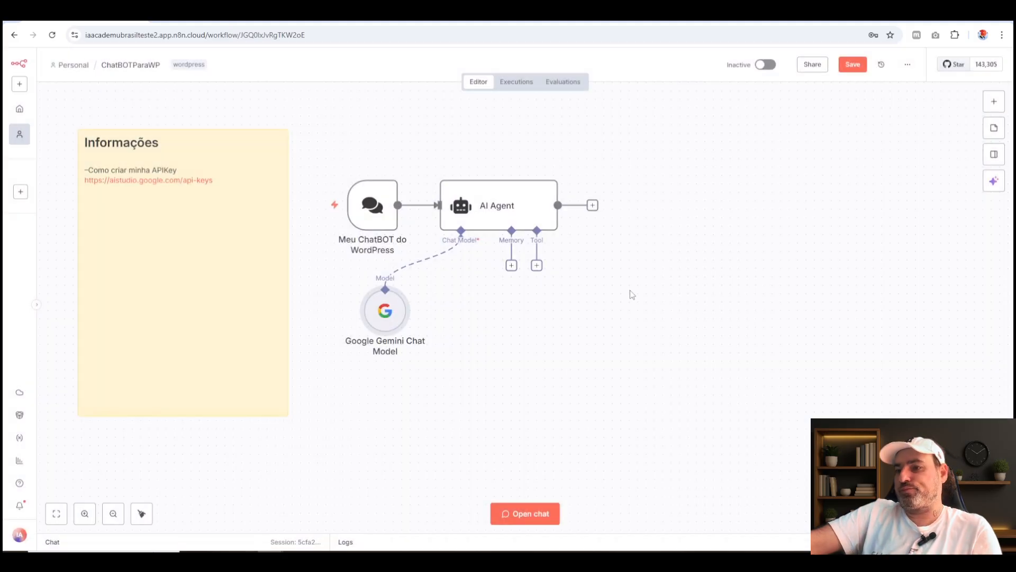
Move the Gemini node closer to the AI Agent and attach a Simple Memory with a Context Window Length of 10.
drag(385, 324, 436, 341)
click(512, 265)
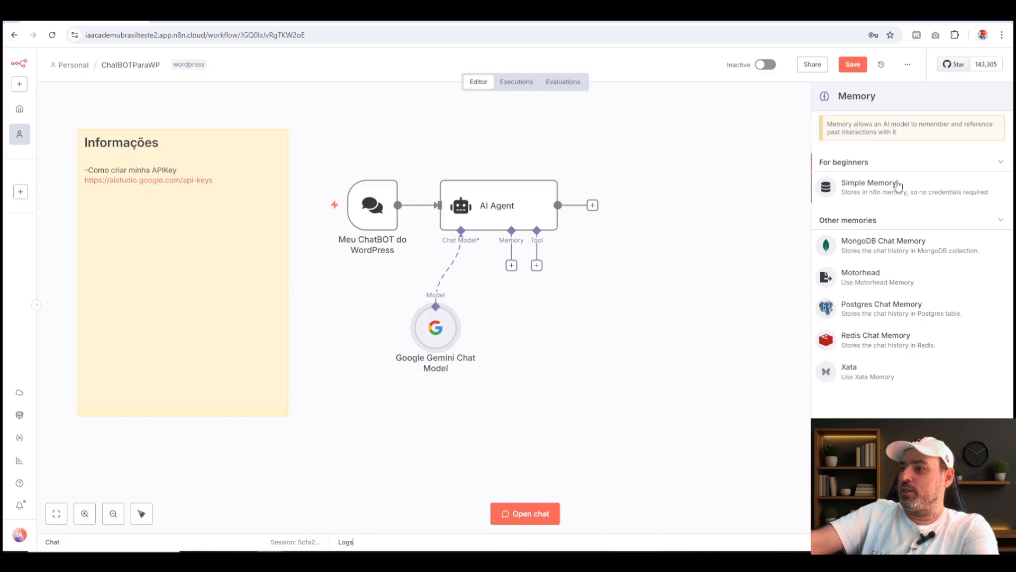
click(868, 187)
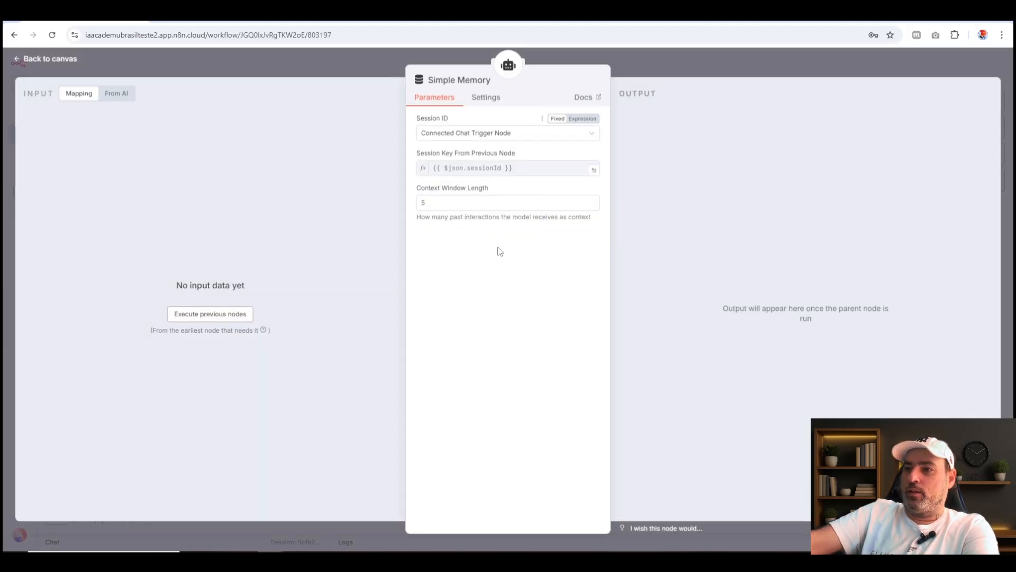
double_click(424, 203)
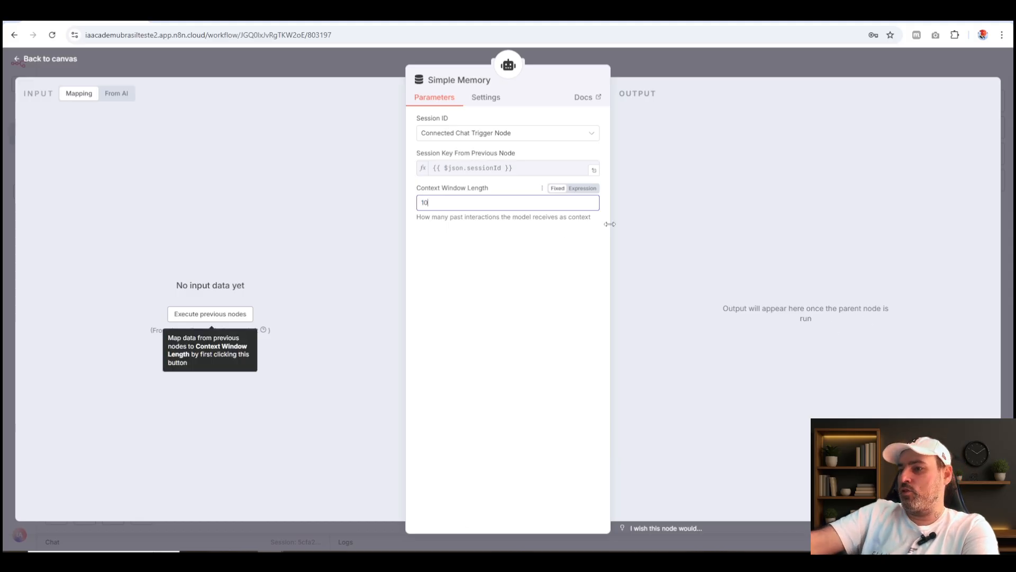
click(630, 230)
click(452, 202)
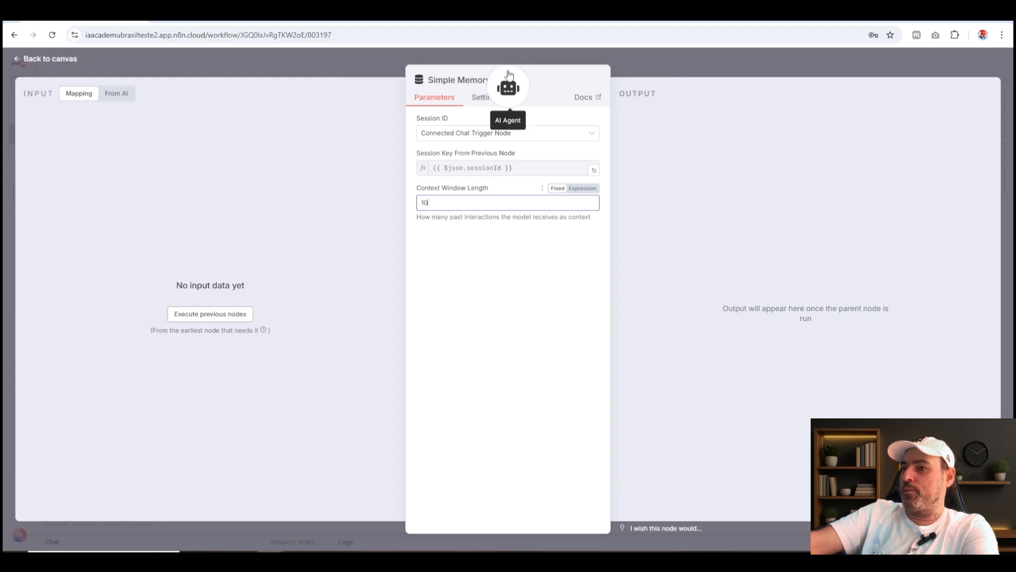
click(737, 70)
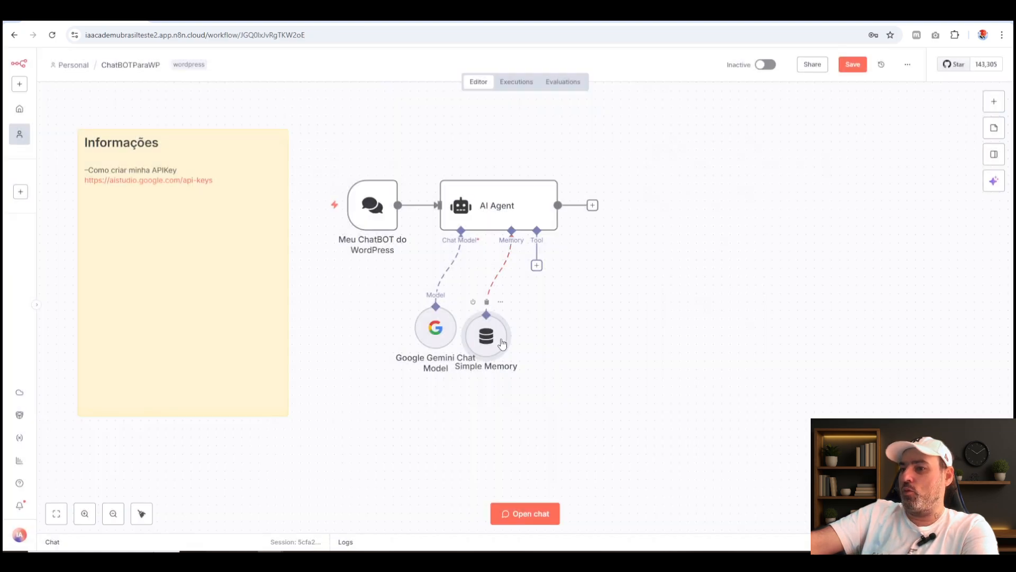
Arrange the Simple Memory and Google Gemini Chat Model nodes side by side below the AI Agent.
drag(502, 343, 511, 309)
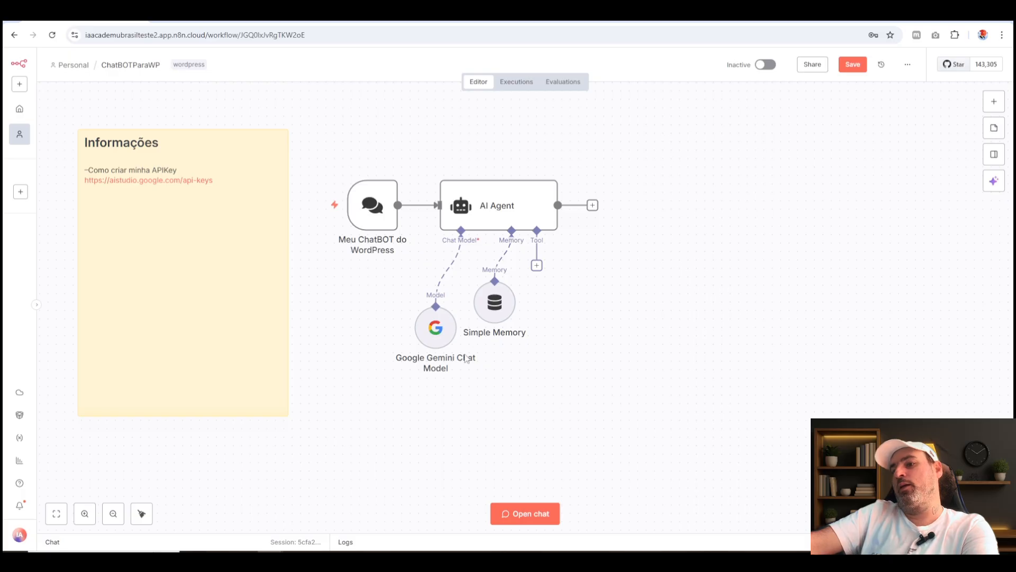
mouse_move(442, 321)
mouse_down()
mouse_move(424, 304)
mouse_move(442, 317)
mouse_move(433, 312)
mouse_up()
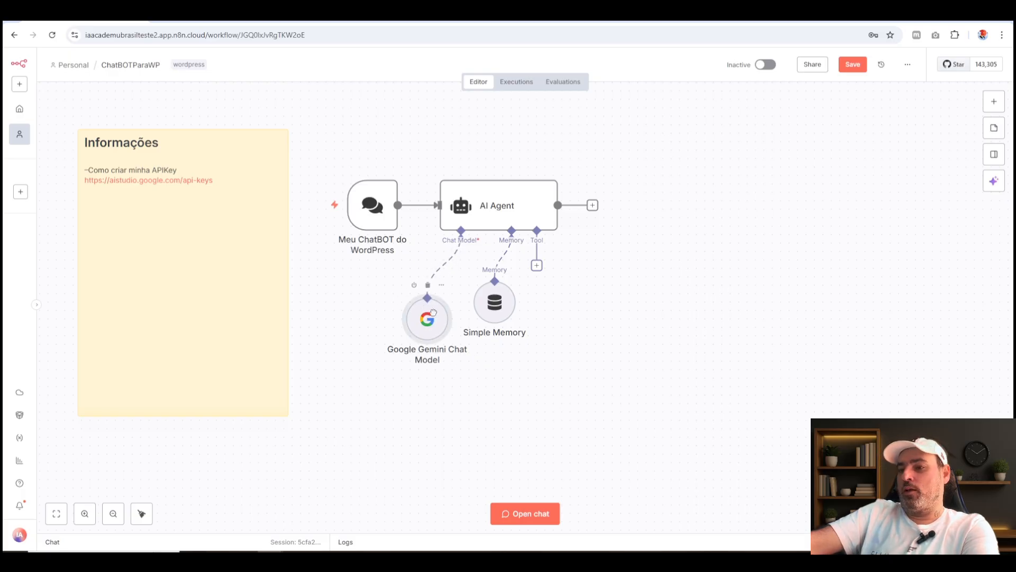
mouse_move(501, 312)
mouse_down()
mouse_move(501, 287)
mouse_move(501, 337)
mouse_move(501, 304)
mouse_move(493, 312)
mouse_up()
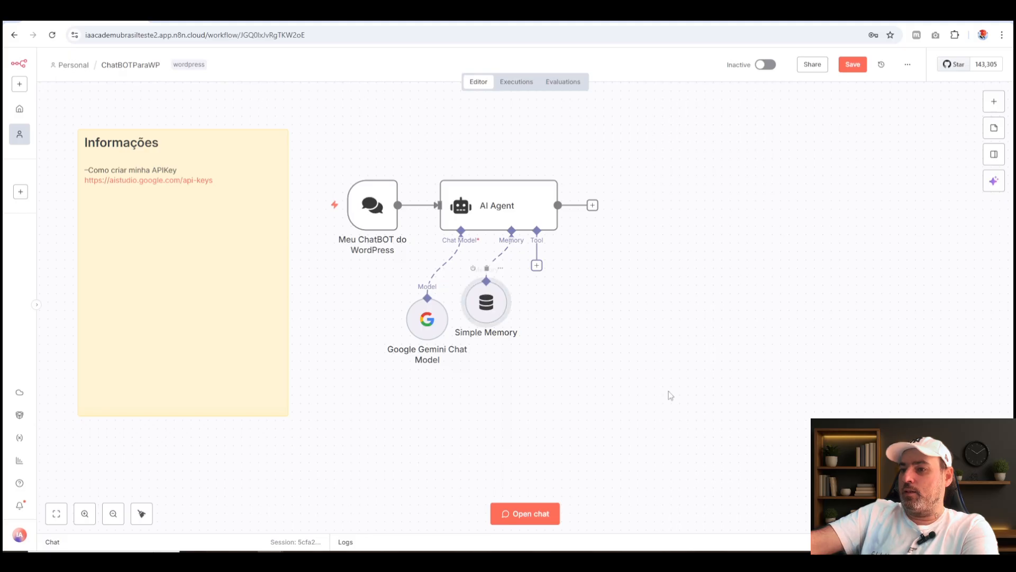
Review the Context Window Length setting of the Simple Memory node.
double_click(495, 309)
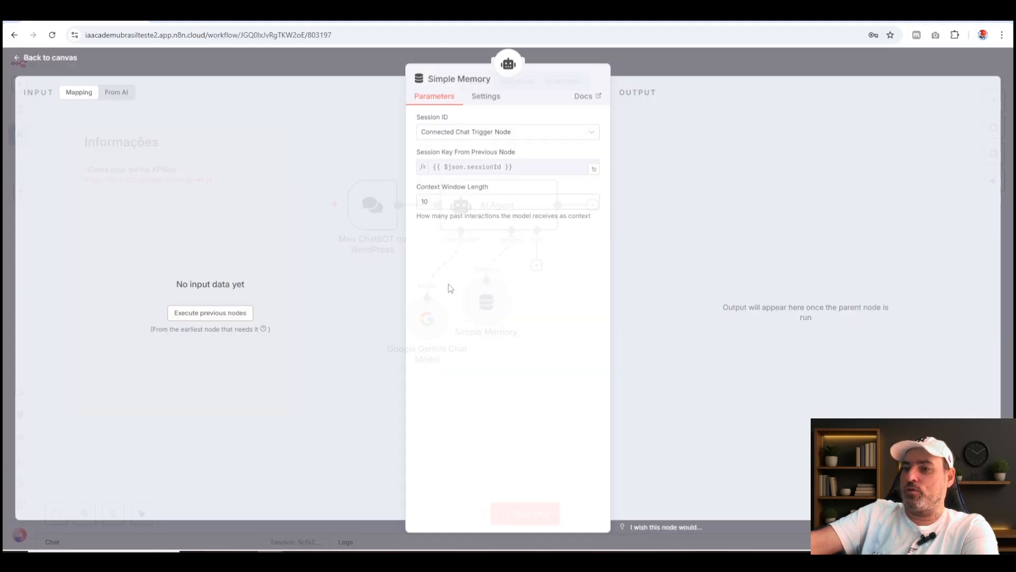
drag(447, 201, 303, 325)
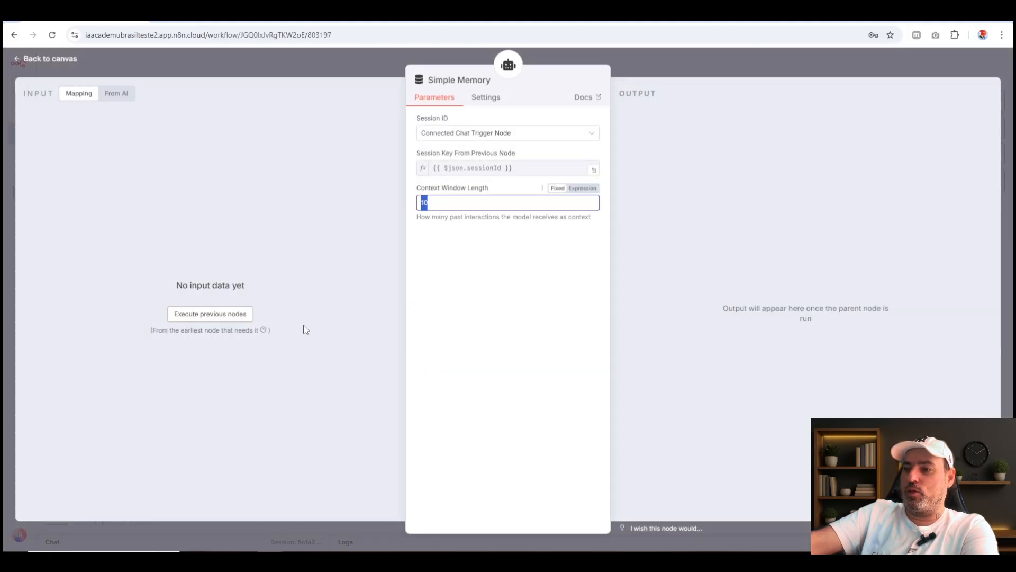
click(726, 71)
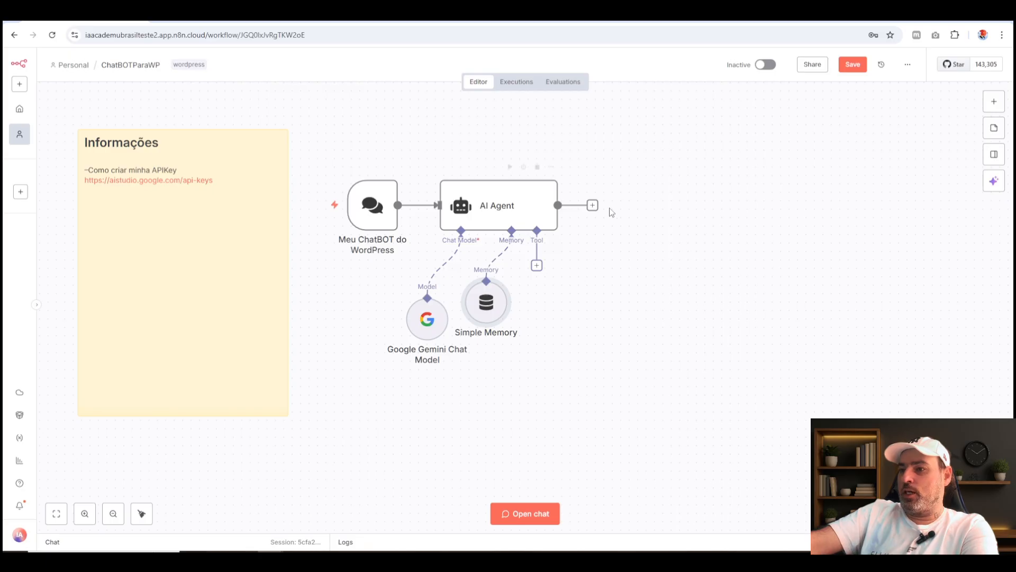
Add a "No Operation, do nothing" node after the AI Agent, searching for "nothi", and place it beside the agent.
click(592, 205)
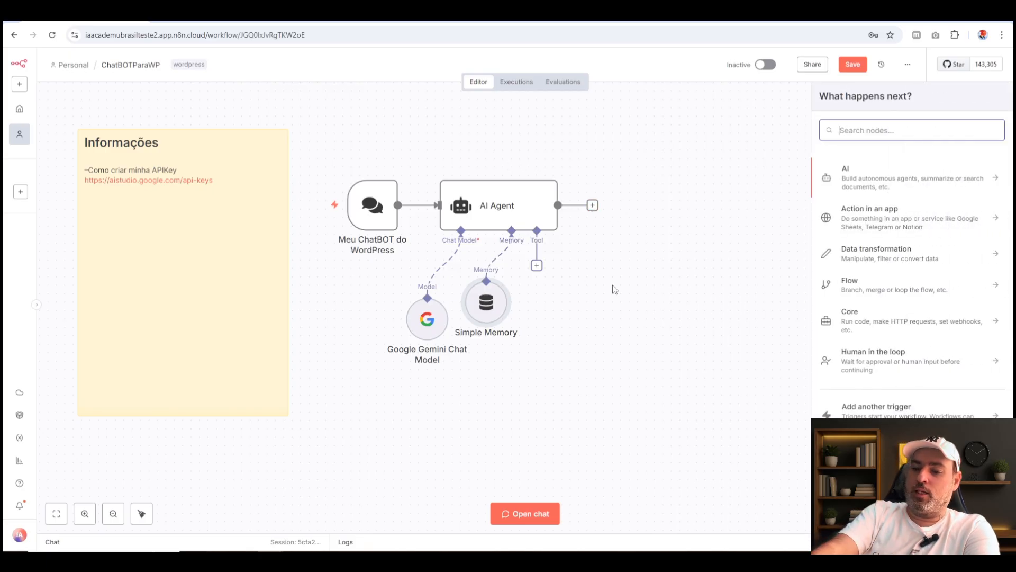
text(nothi)
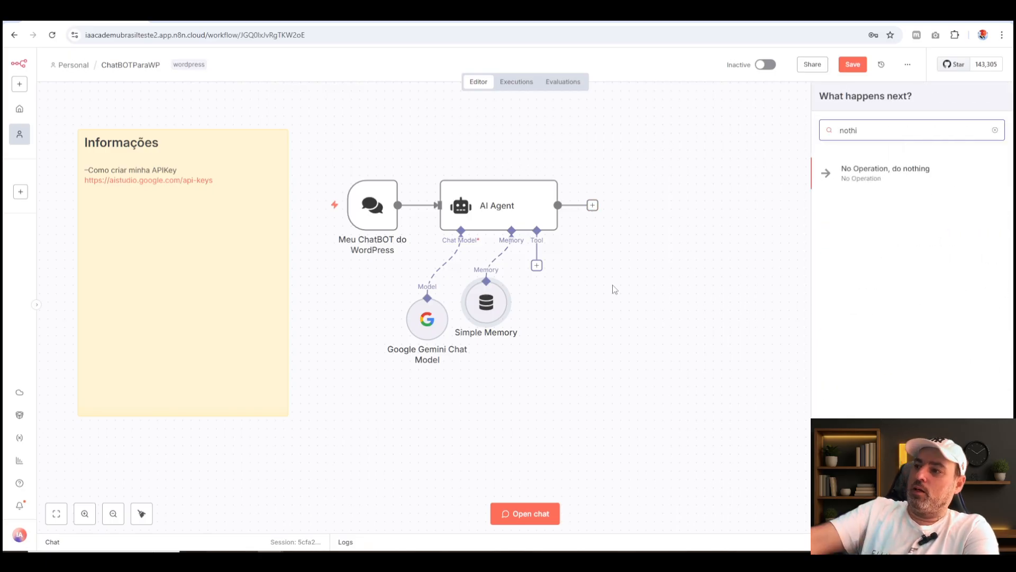
click(919, 178)
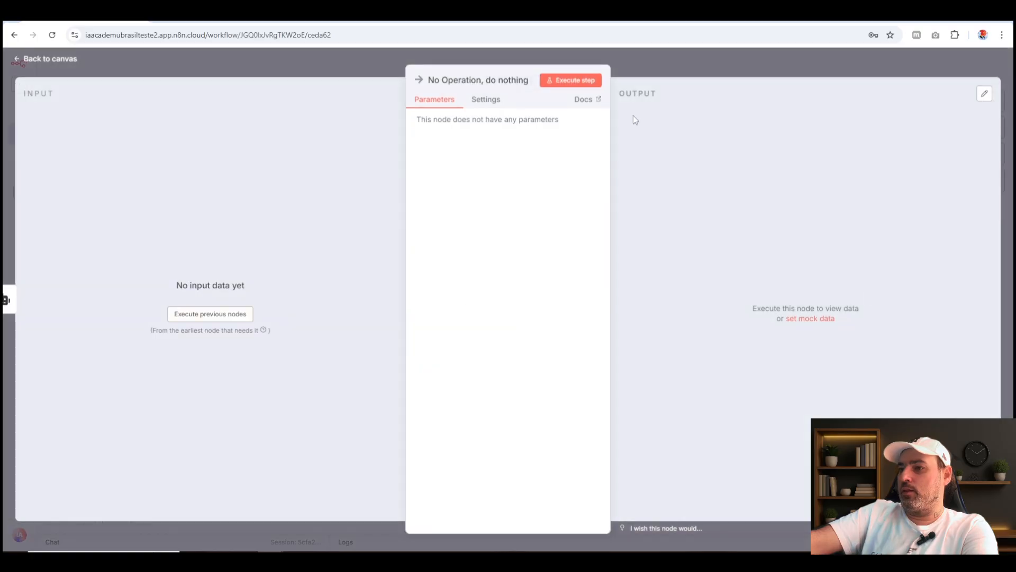
click(686, 62)
drag(613, 211, 605, 212)
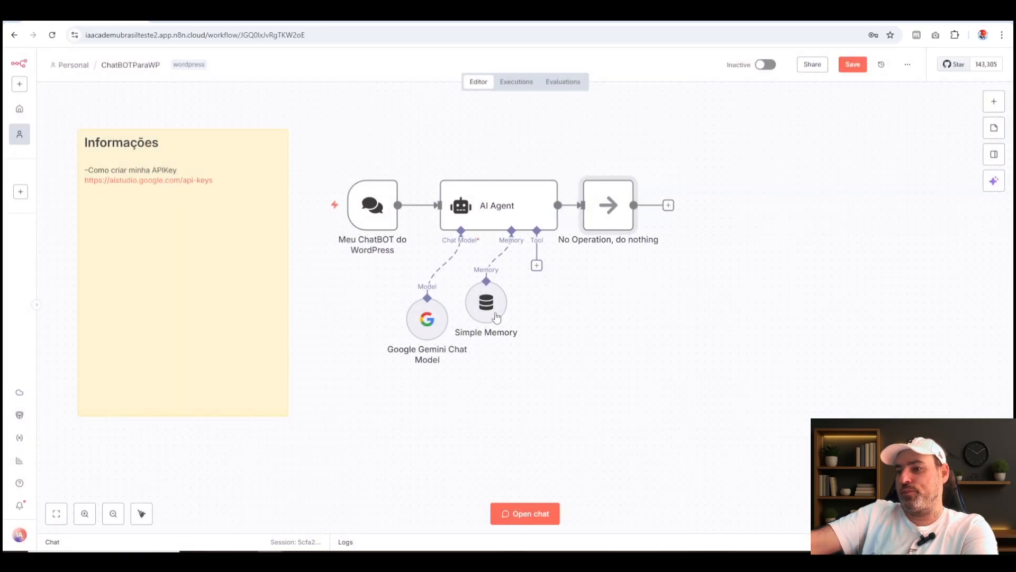
Move the Gemini node directly below the agent's Chat Model connector and the Simple Memory below its Tool connector.
drag(486, 303, 520, 294)
drag(414, 329, 448, 296)
mouse_move(530, 284)
mouse_down()
mouse_move(554, 300)
mouse_move(545, 292)
mouse_up()
double_click(446, 293)
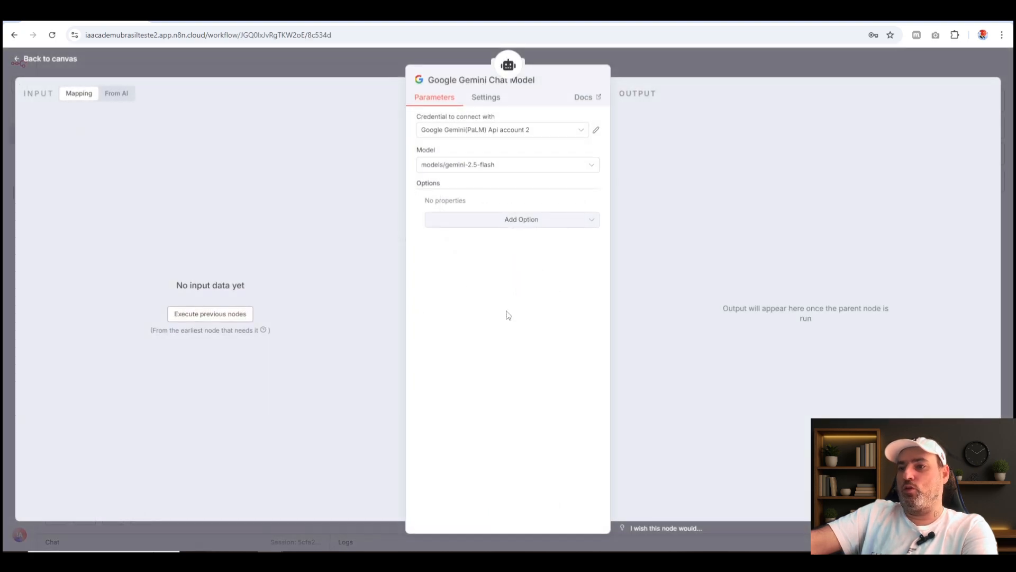
click(508, 86)
key(Escape)
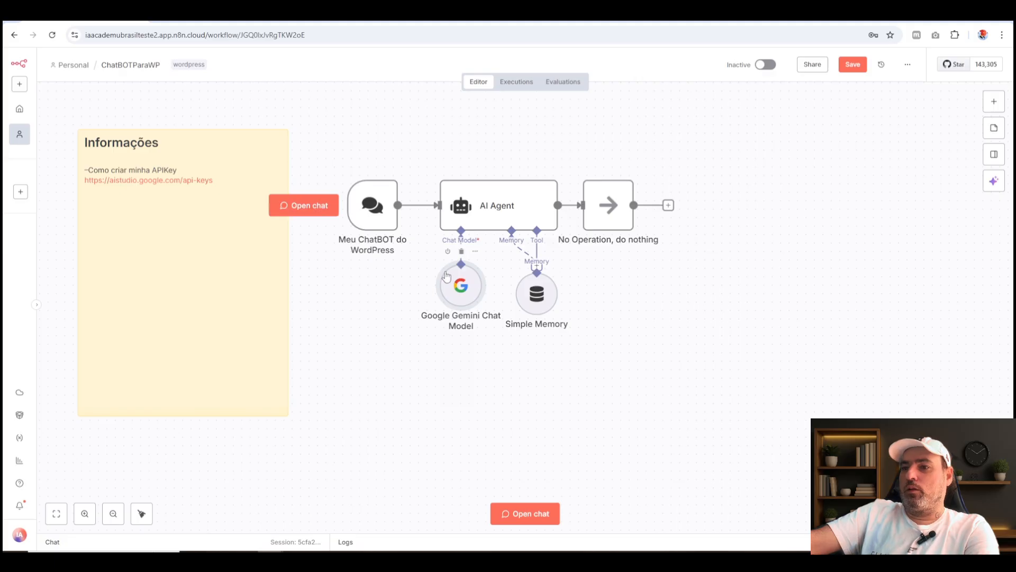
Rename the Google Gemini Chat Model node to "Gemini".
double_click(460, 286)
click(449, 88)
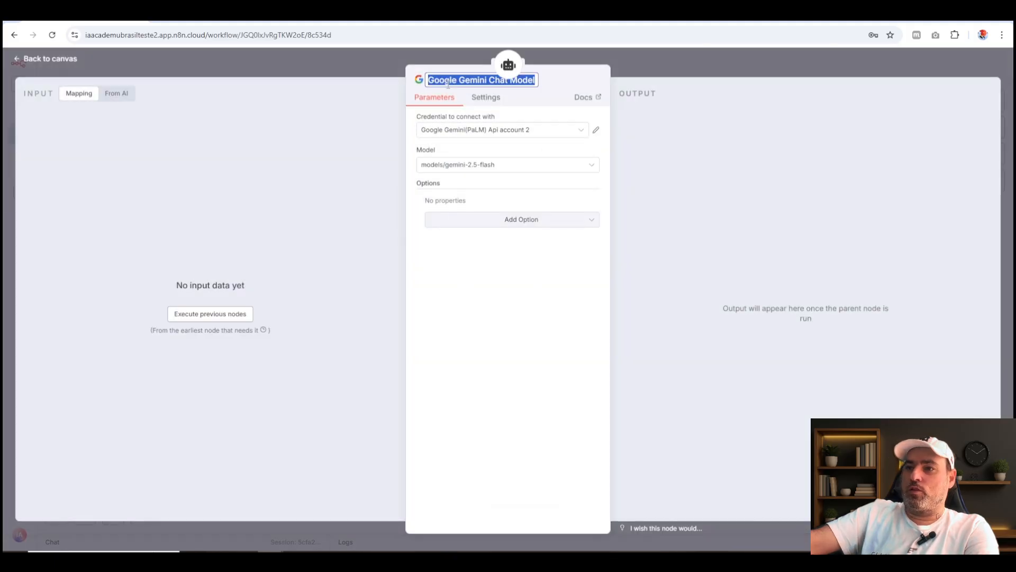
text(Gemini)
key(Return)
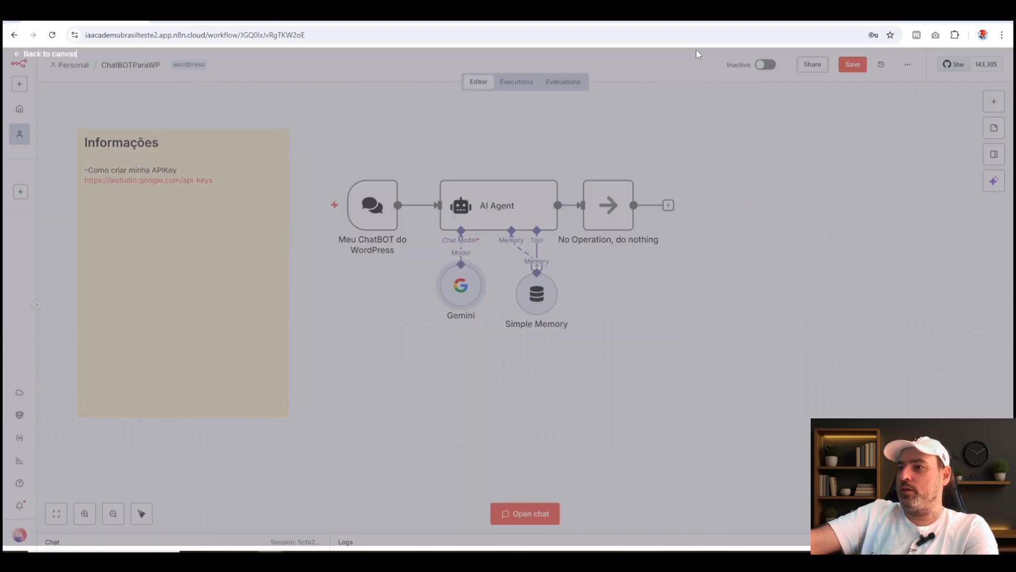
key(Escape)
Place the Simple Memory node directly below the agent's Memory connector and rename it to "Memória".
drag(546, 288, 520, 288)
double_click(512, 289)
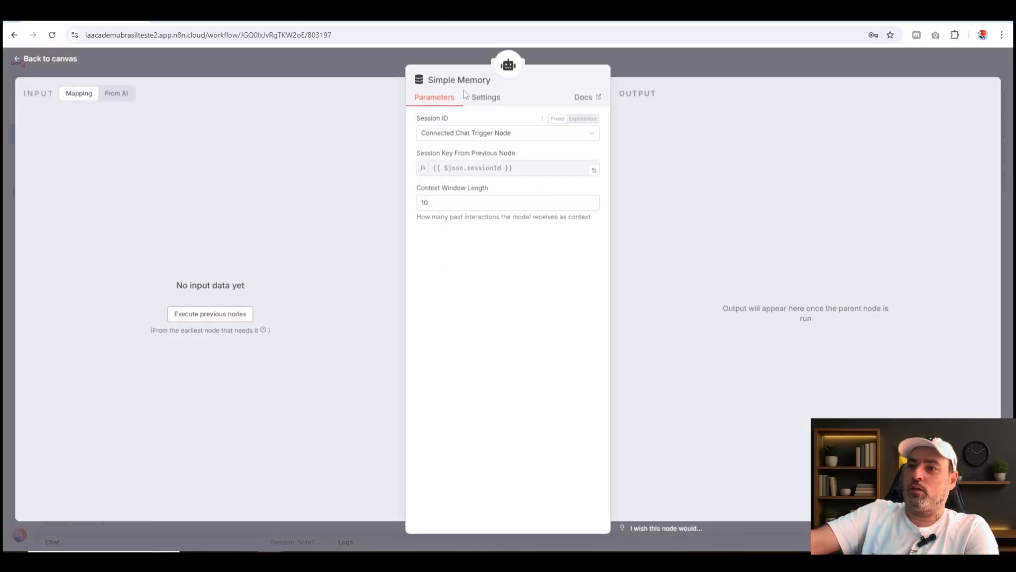
click(446, 80)
text(Memó)
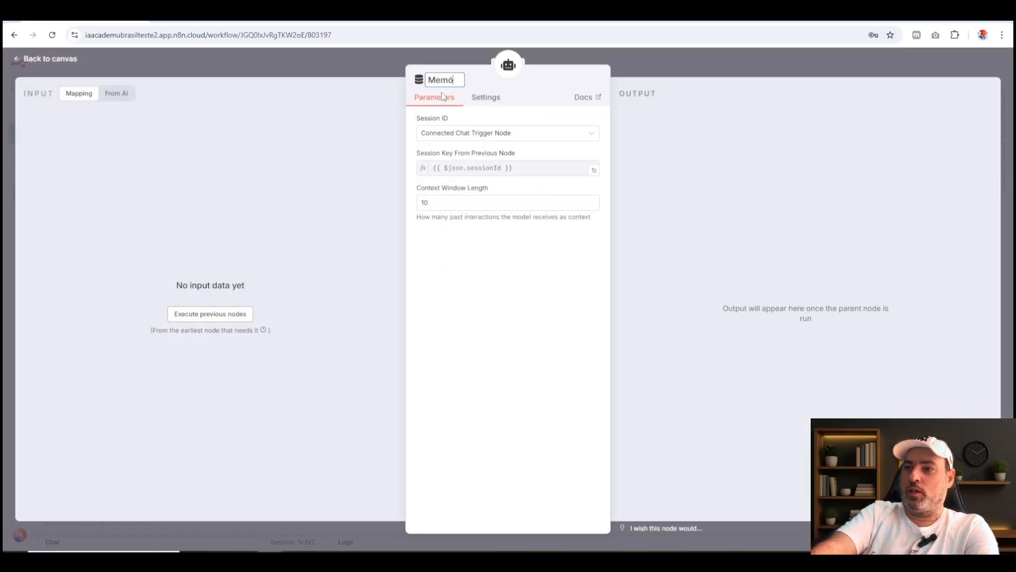
text(ria)
key(Return)
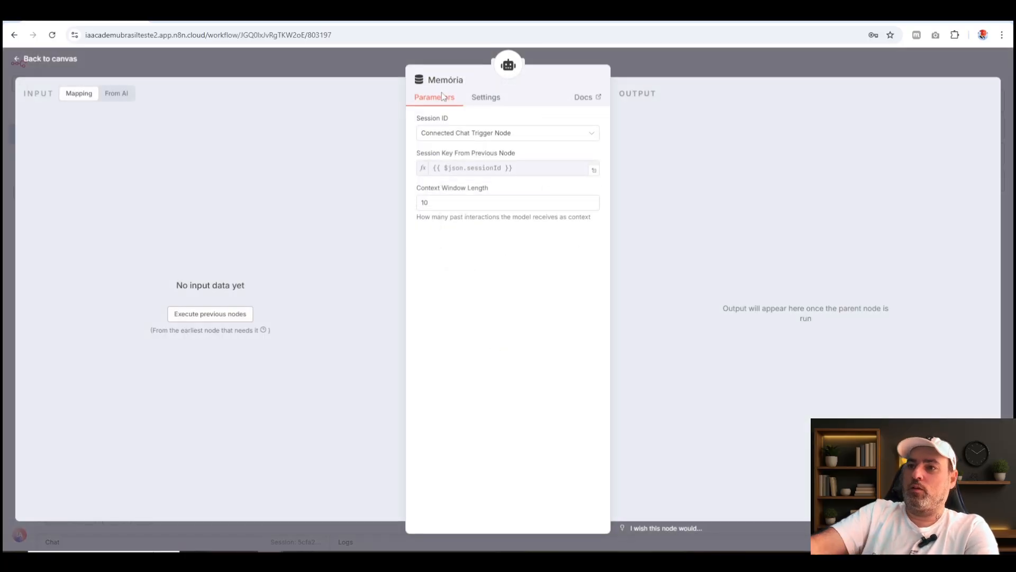
click(688, 79)
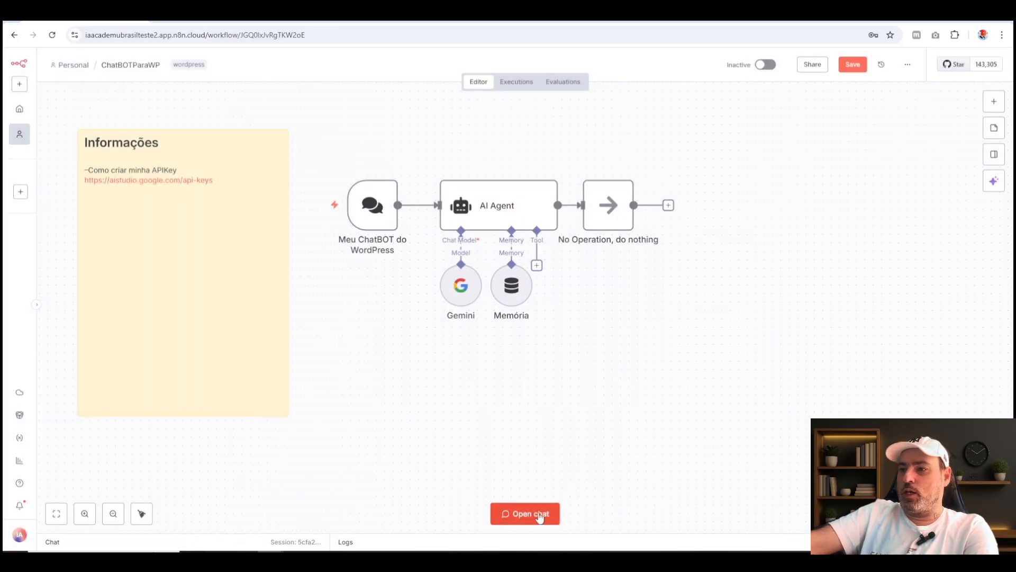
Open the workflow's test chat and send the message "oi".
click(540, 516)
text(oi)
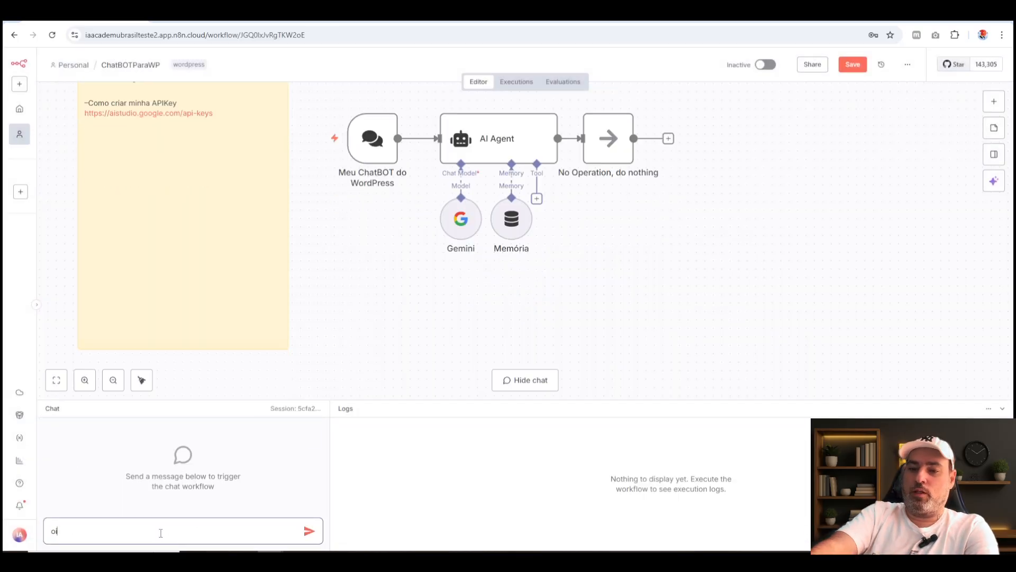
key(Return)
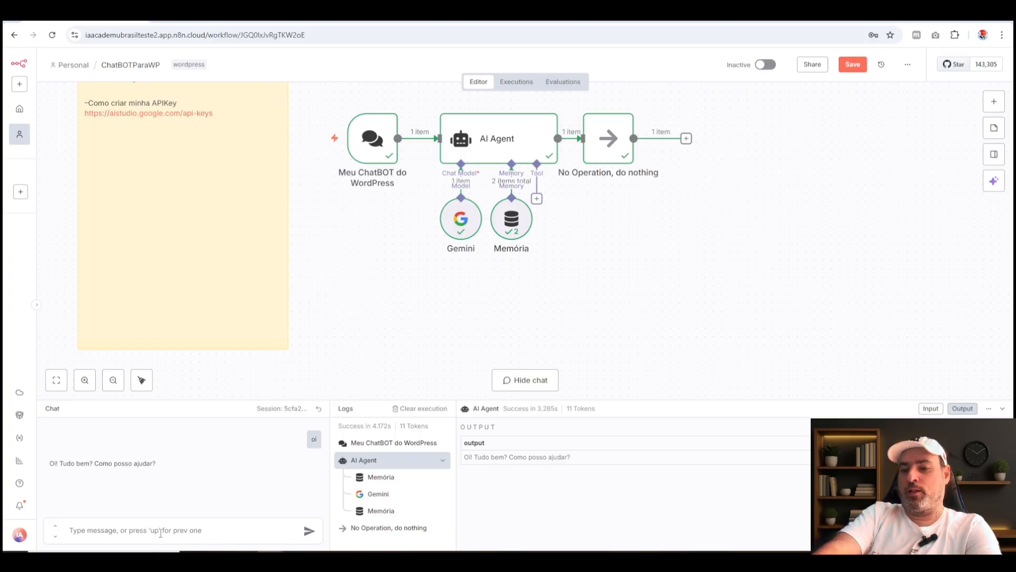
Test the memory in the chat by sending a message stating the first name, followed by "Qual é o meu nome?".
click(175, 535)
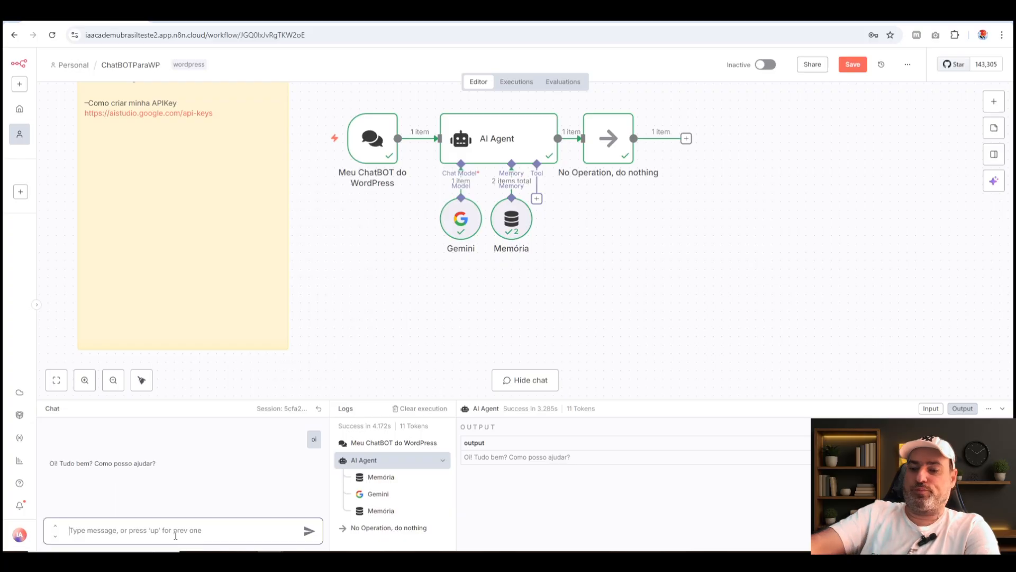
text(meu nopm)
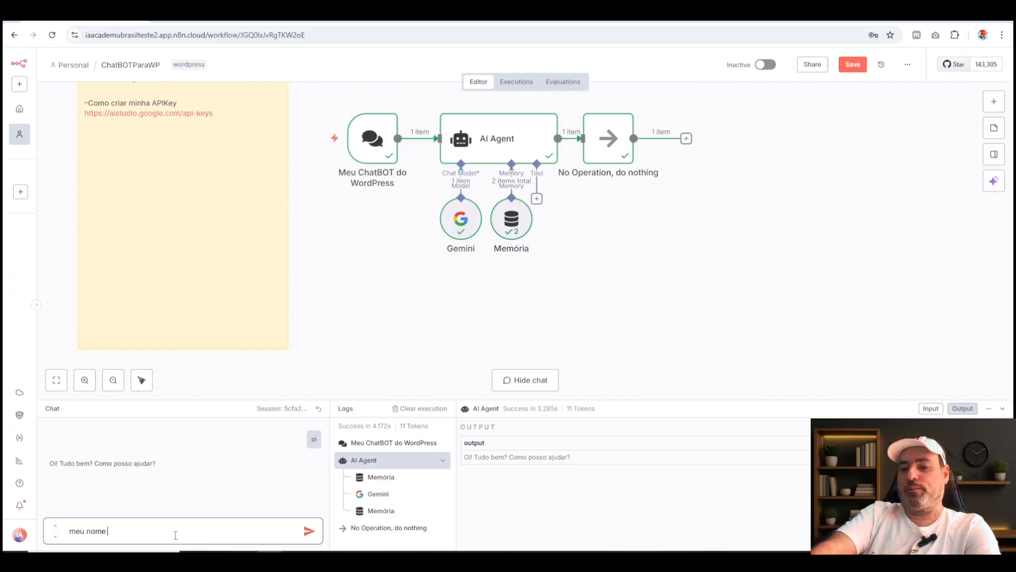
key(Return)
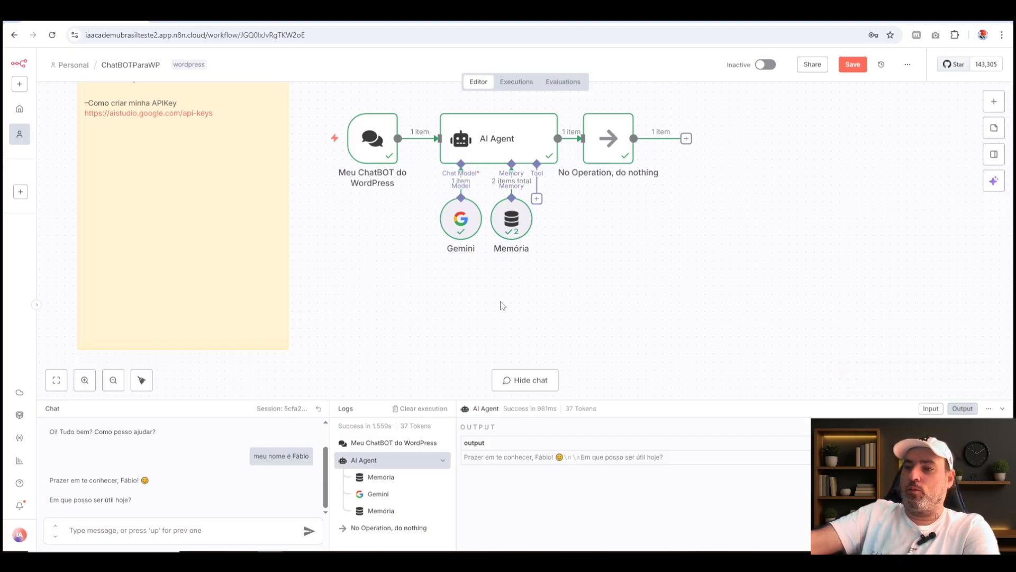
click(160, 533)
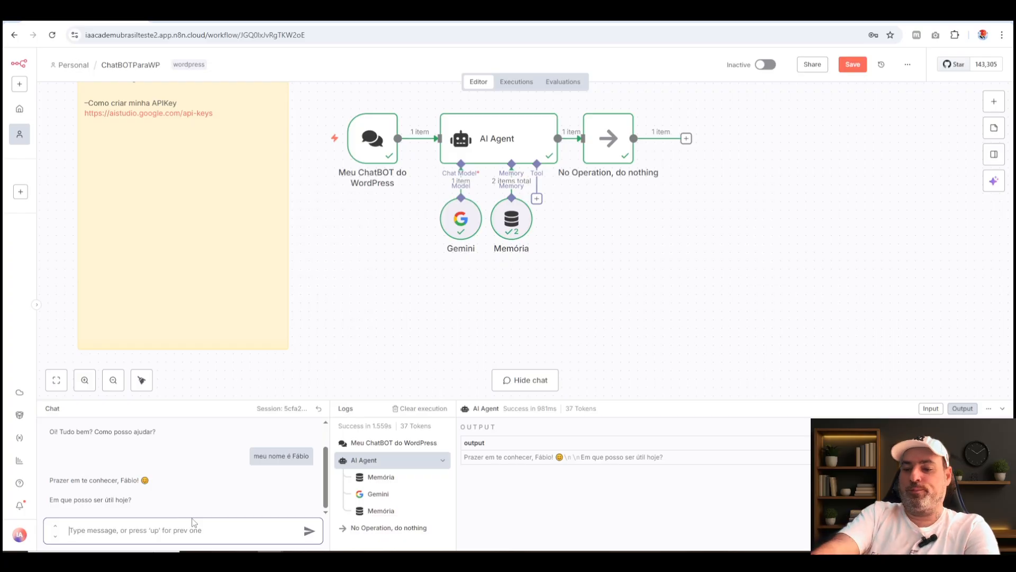
text(Qual é o meu nom)
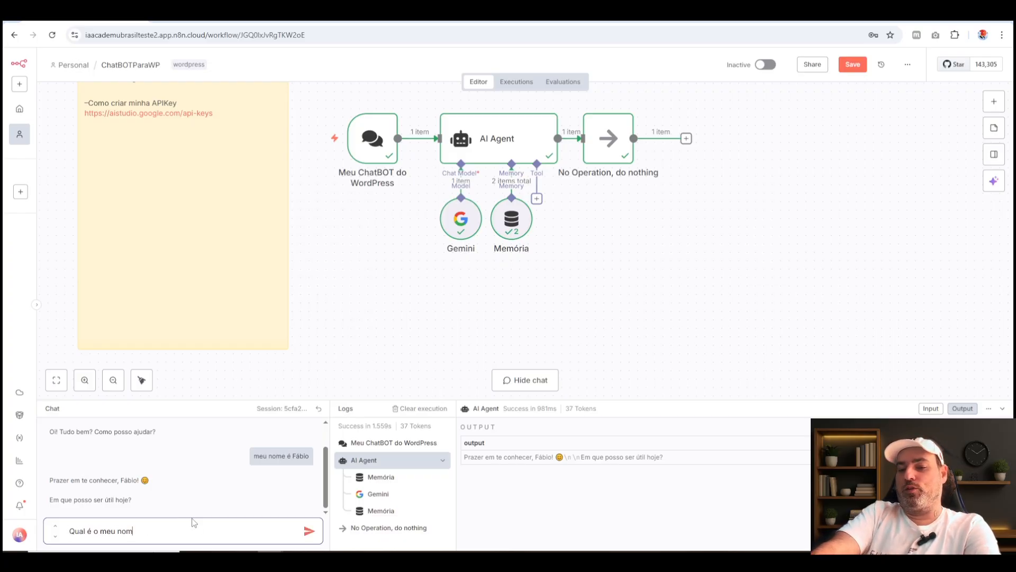
key(Return)
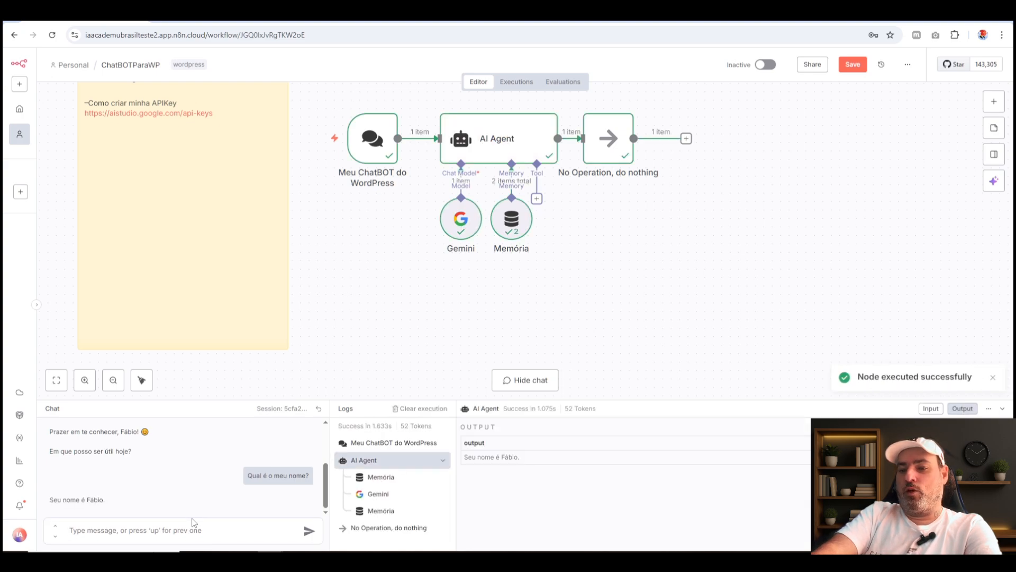
Delete the Memória node from the workflow and send "boa tarde" in the chat.
click(523, 232)
key(Delete)
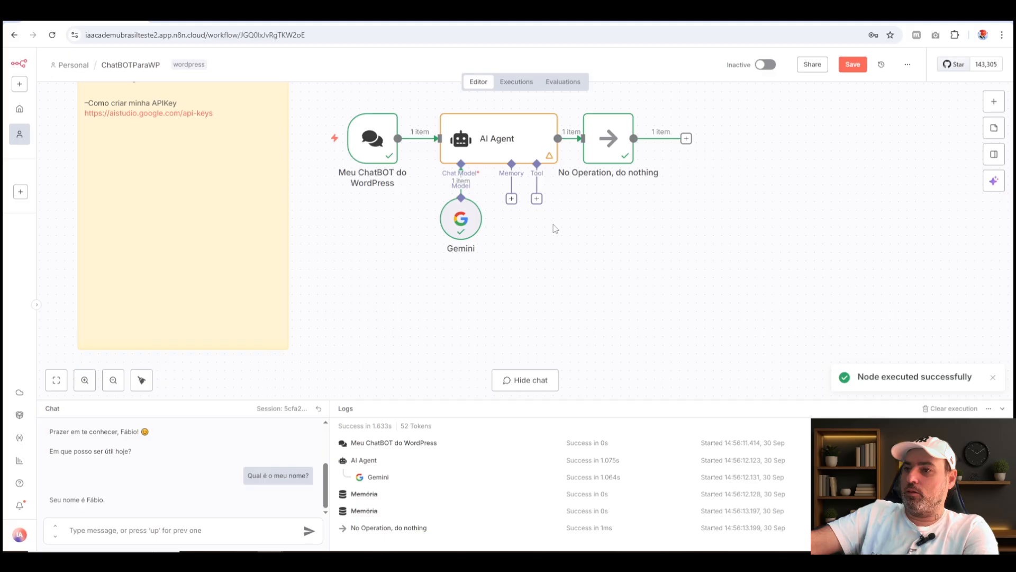
click(224, 528)
text(boa tarde)
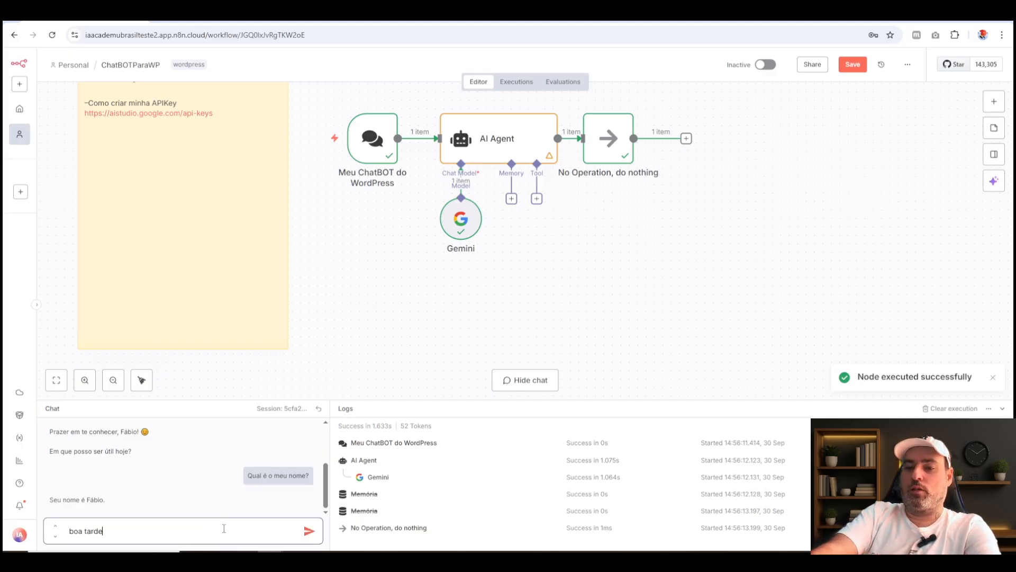
key(Return)
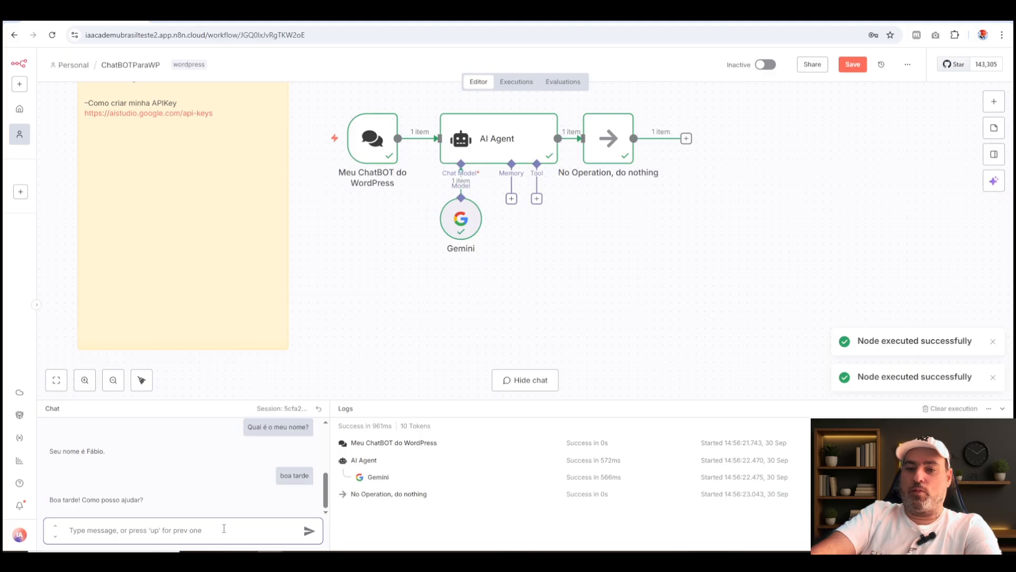
Ask the chatbot "qual é o meu nome?" with no memory node attached to the agent.
text(q)
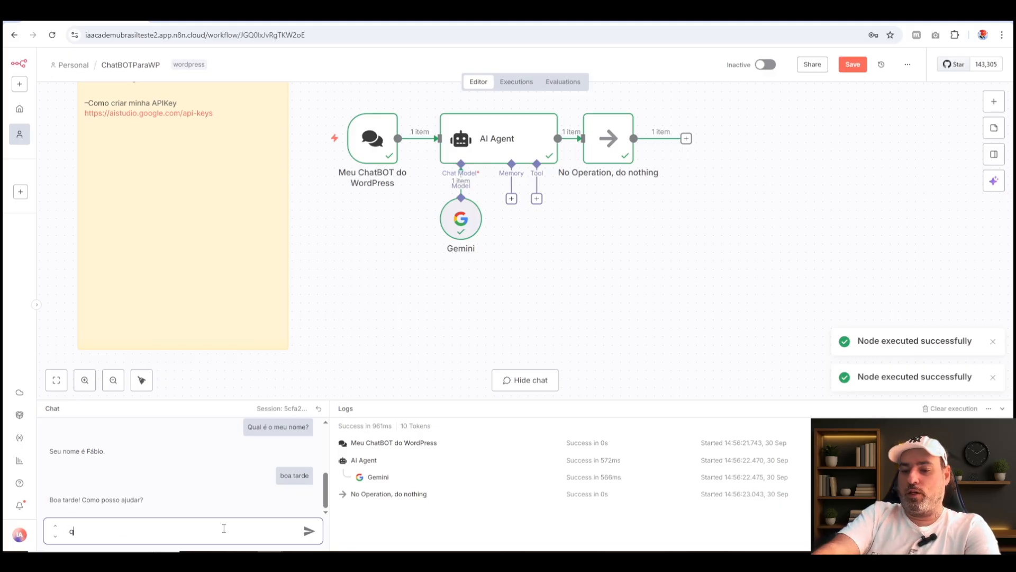
text(ual é o m)
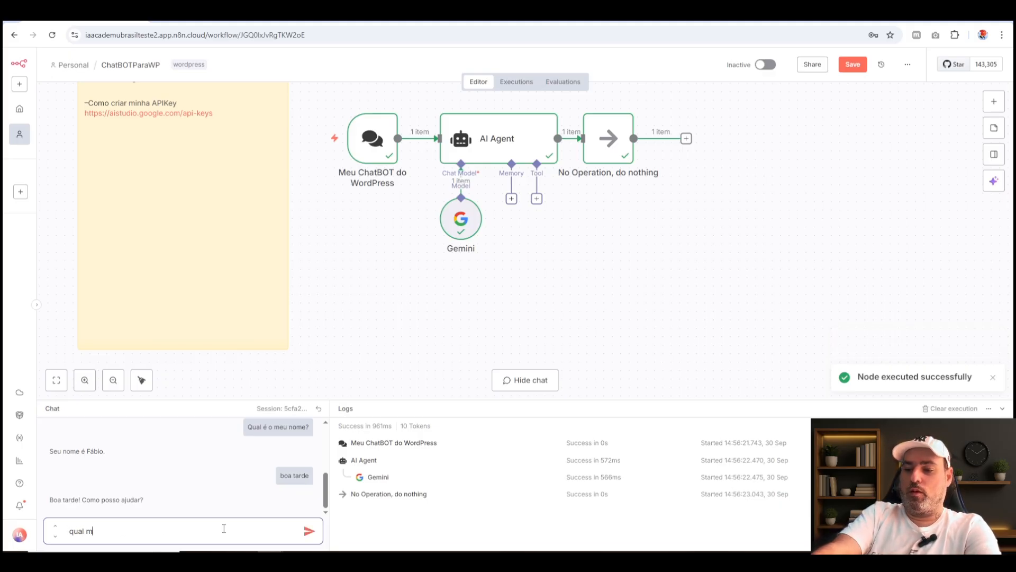
text(eu nom)
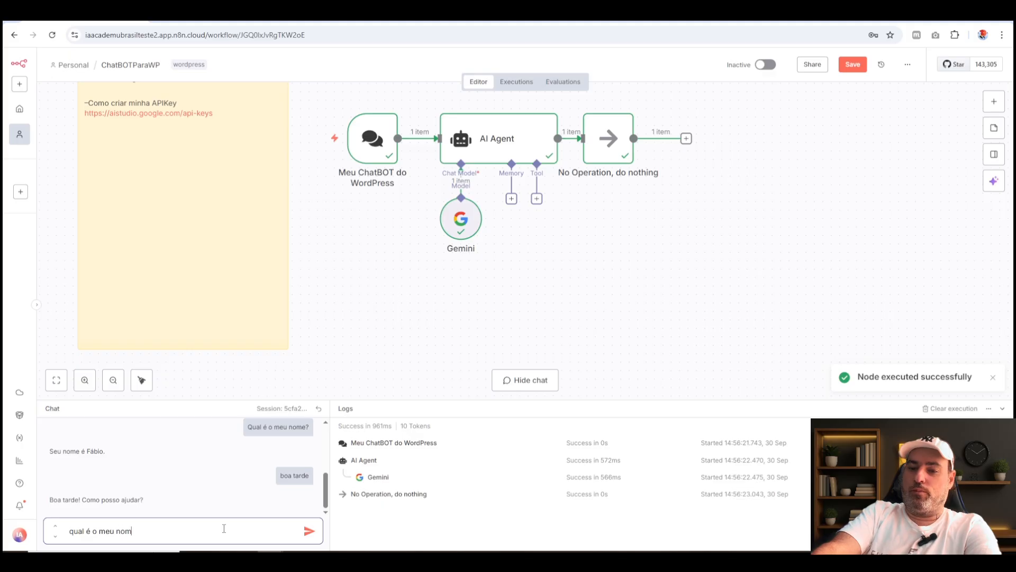
text(e?)
key(Return)
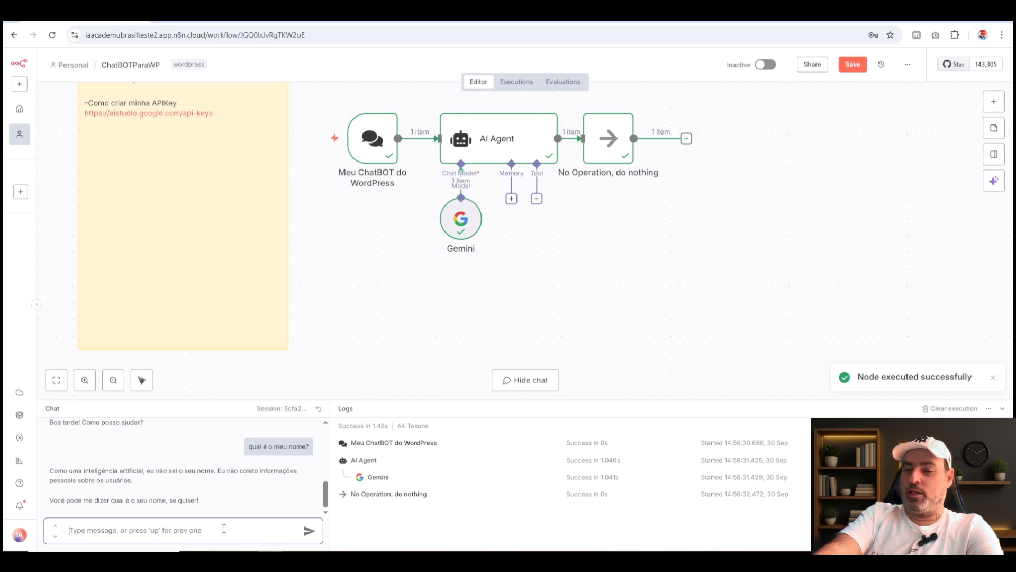
Send a chat message beginning "meu nome é" that states the first name.
text(meu )
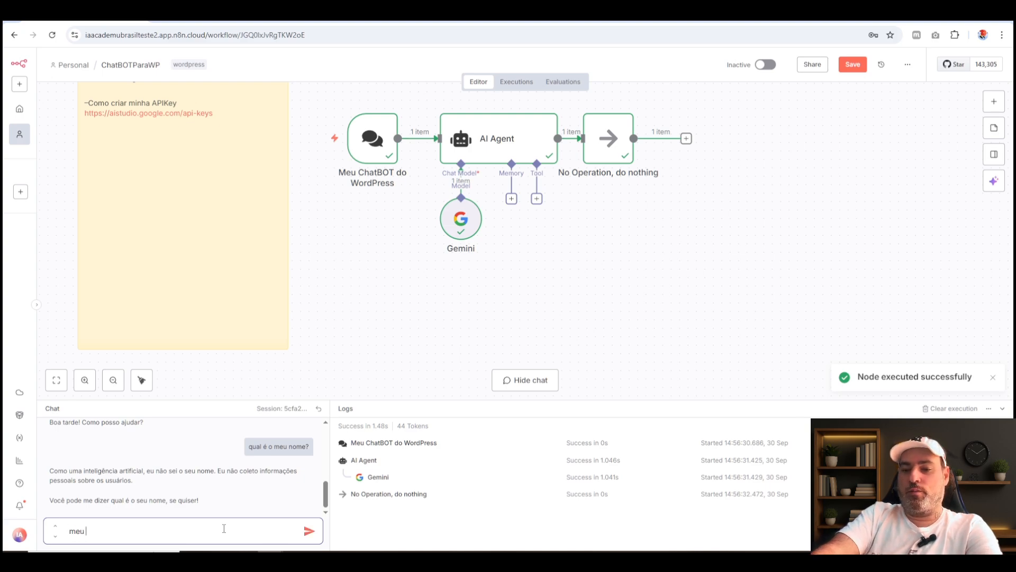
text(nome é Fa)
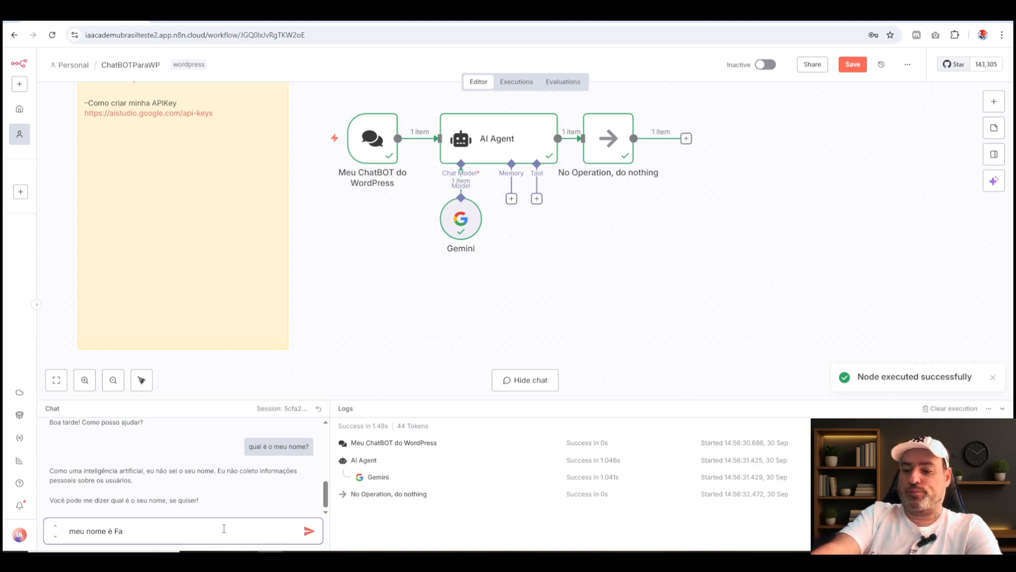
text(áboi)
key(BackSpace)
key(BackSpace)
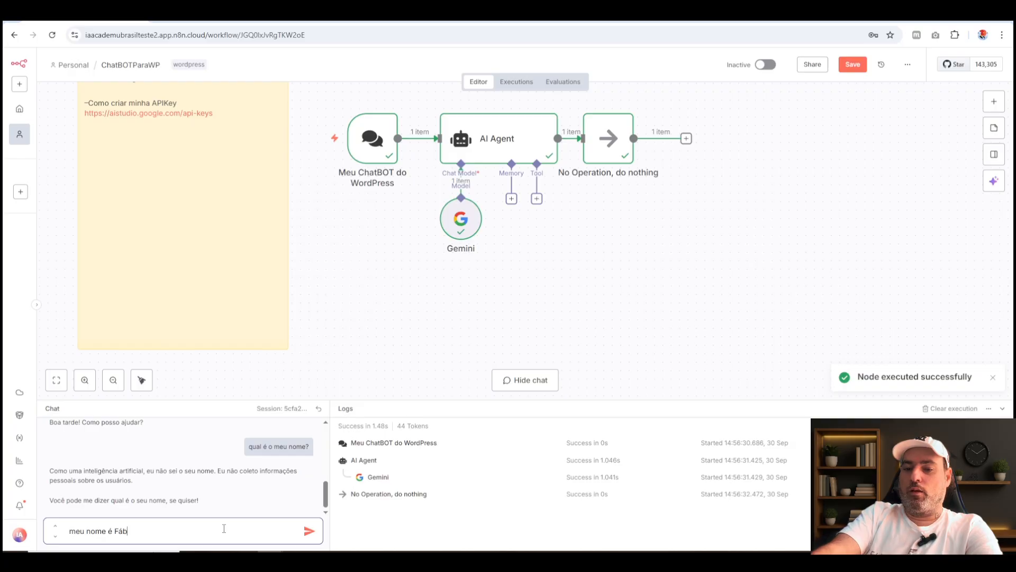
text(io)
key(Return)
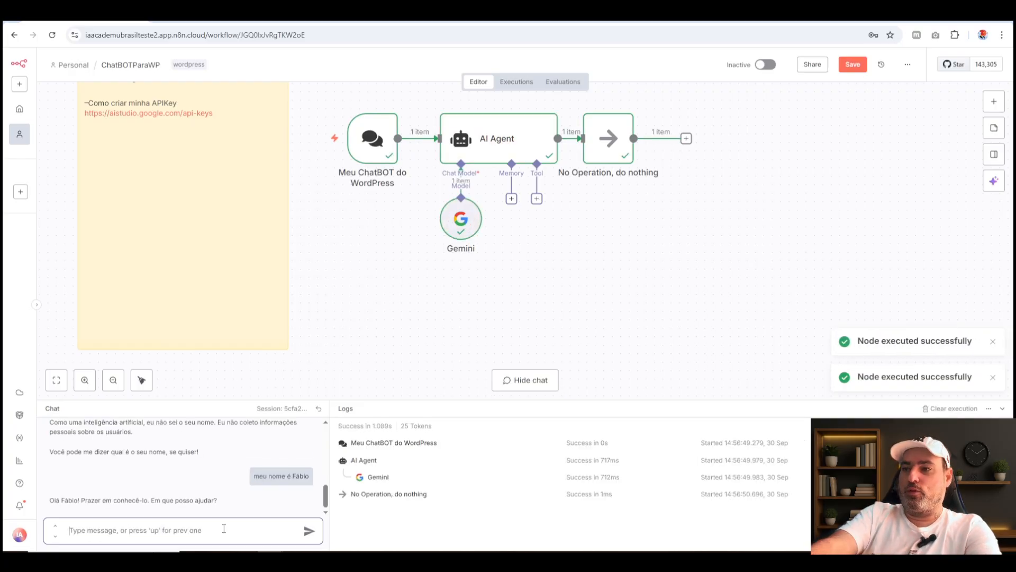
Send "qual meu nome mesmo?" in the chat and review the chatbot's reply.
text(qua)
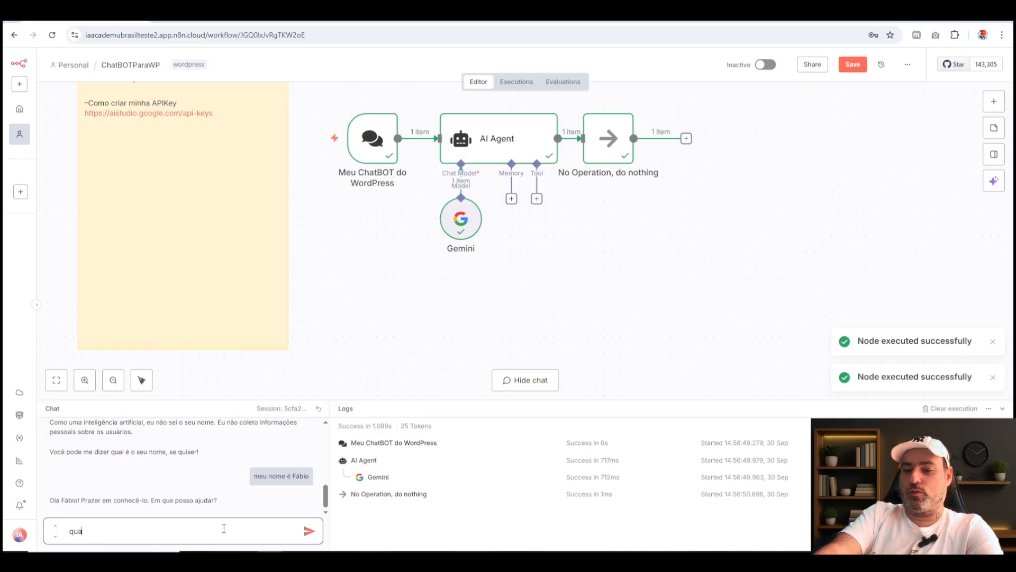
text(l meu nome mesmo/)
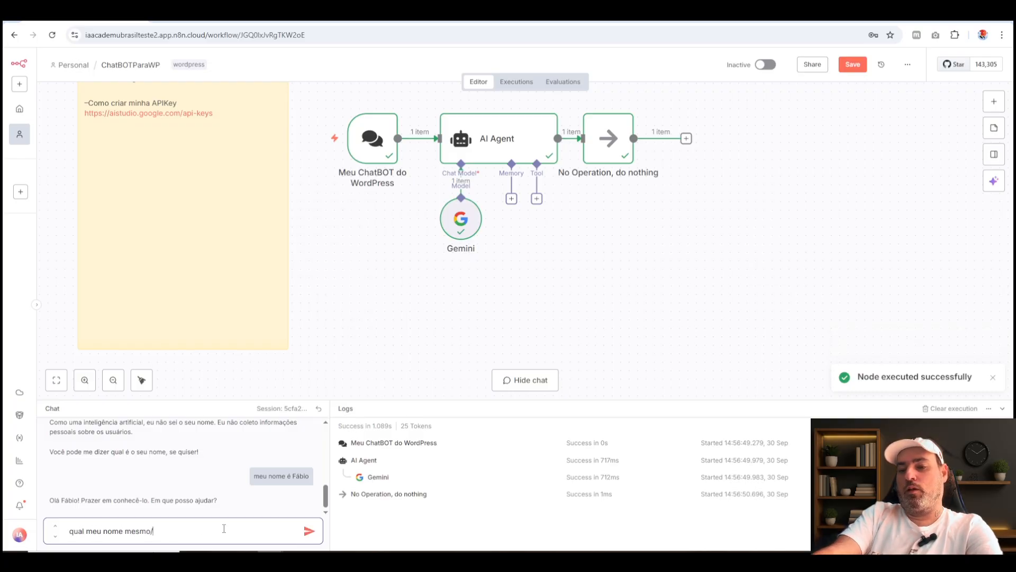
key(BackSpace)
text(//)
key(BackSpace)
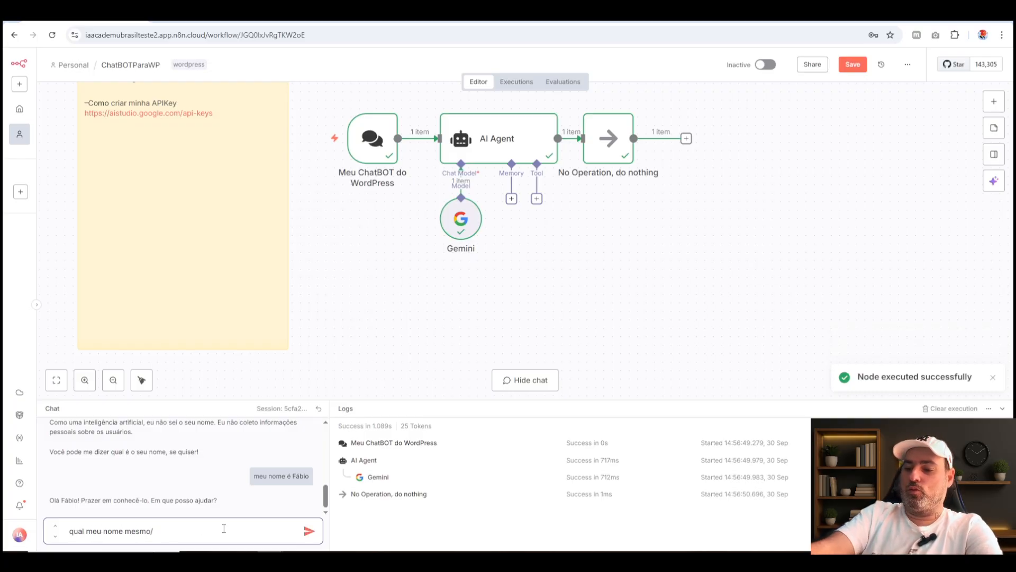
text(?)
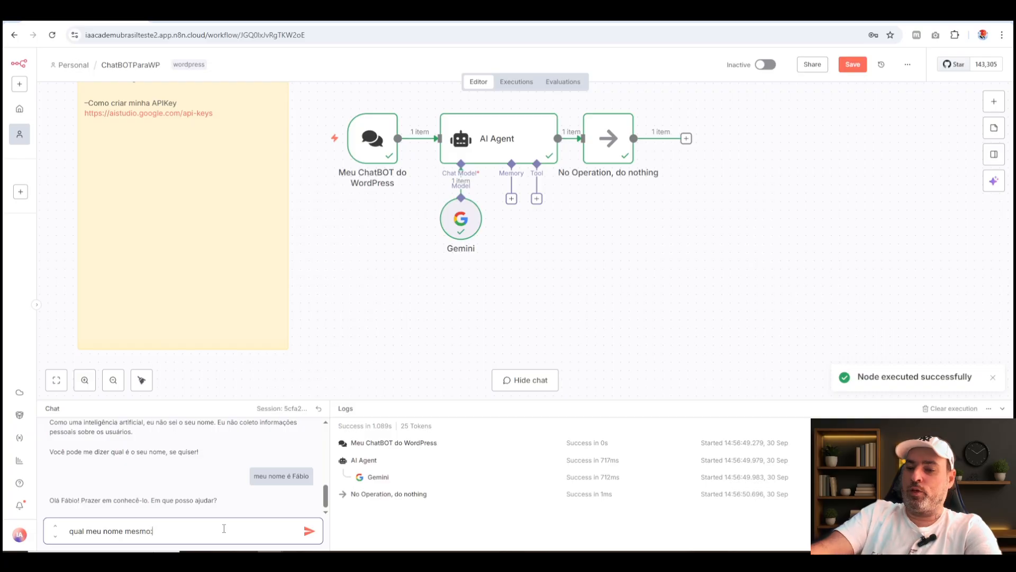
text(?)
key(Return)
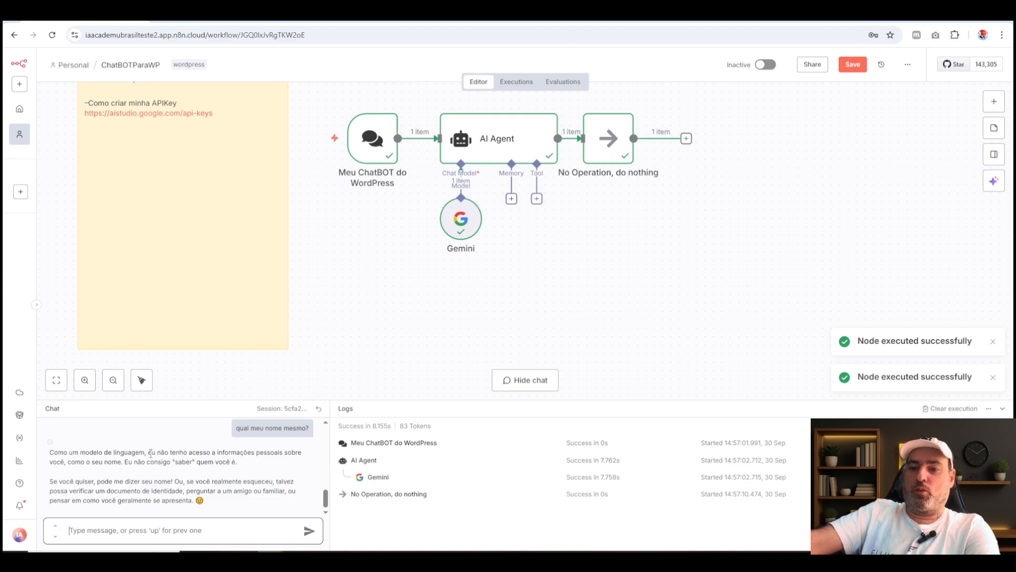
drag(148, 452, 265, 481)
Attach a new Simple Memory node to the AI Agent's Memory connector and place it just below the agent.
click(596, 228)
click(511, 198)
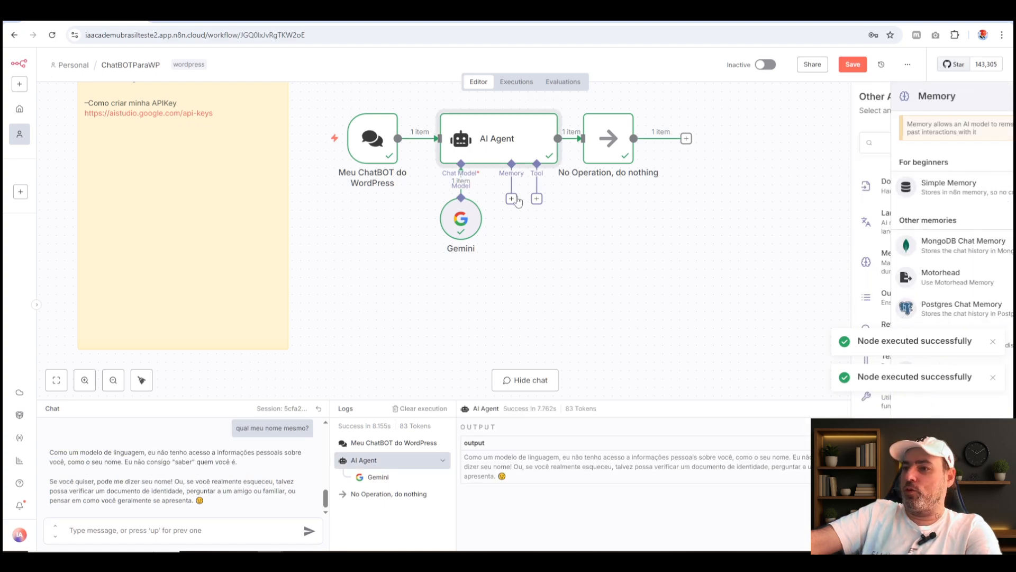
click(922, 193)
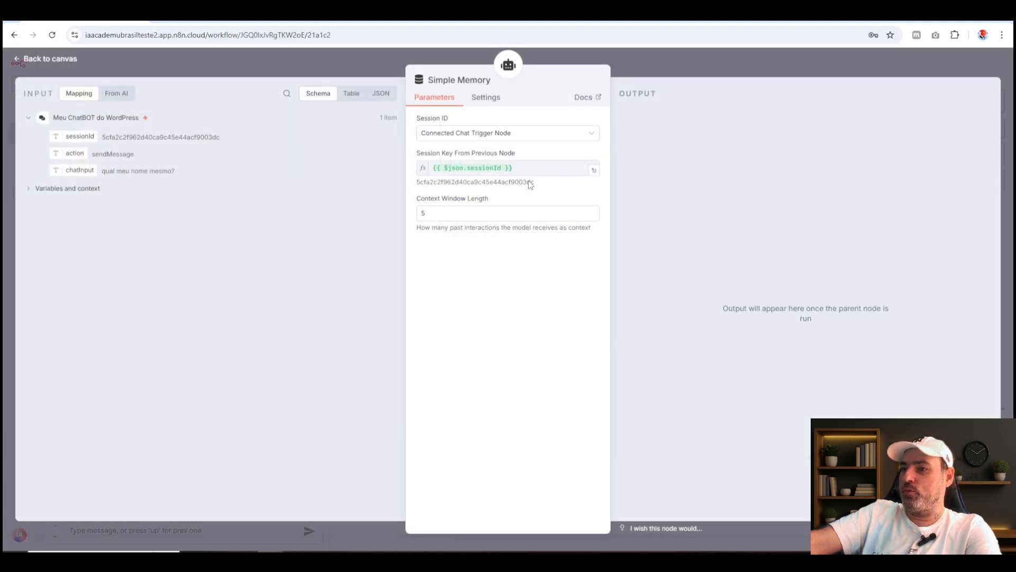
key(Escape)
drag(495, 291, 529, 248)
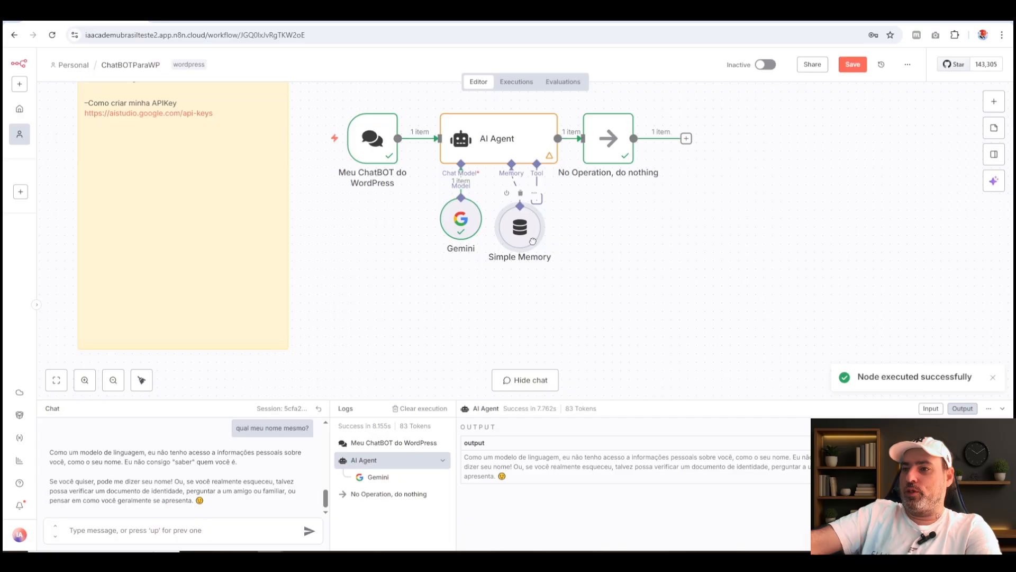
click(200, 531)
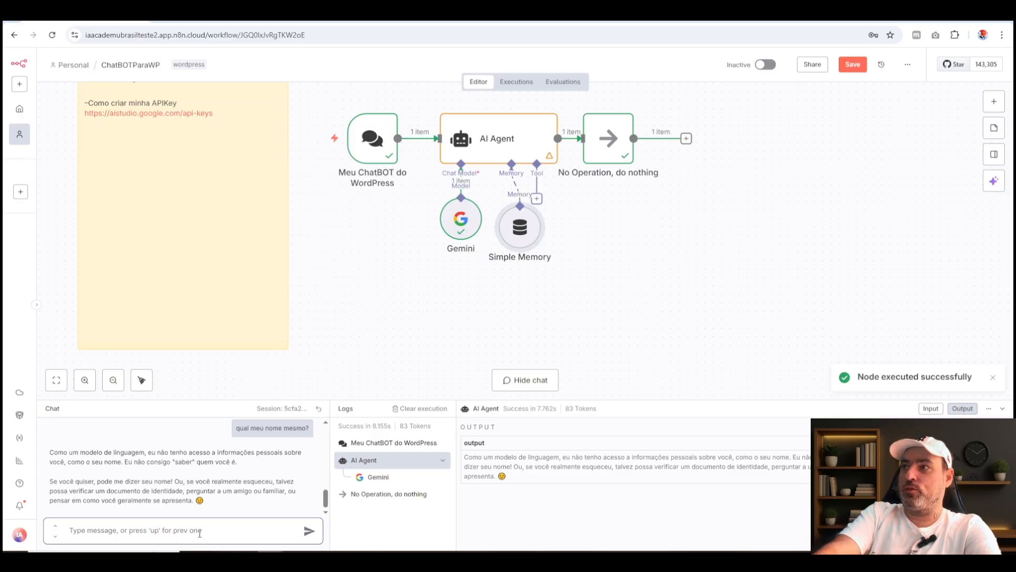
text(qual meu nome?)
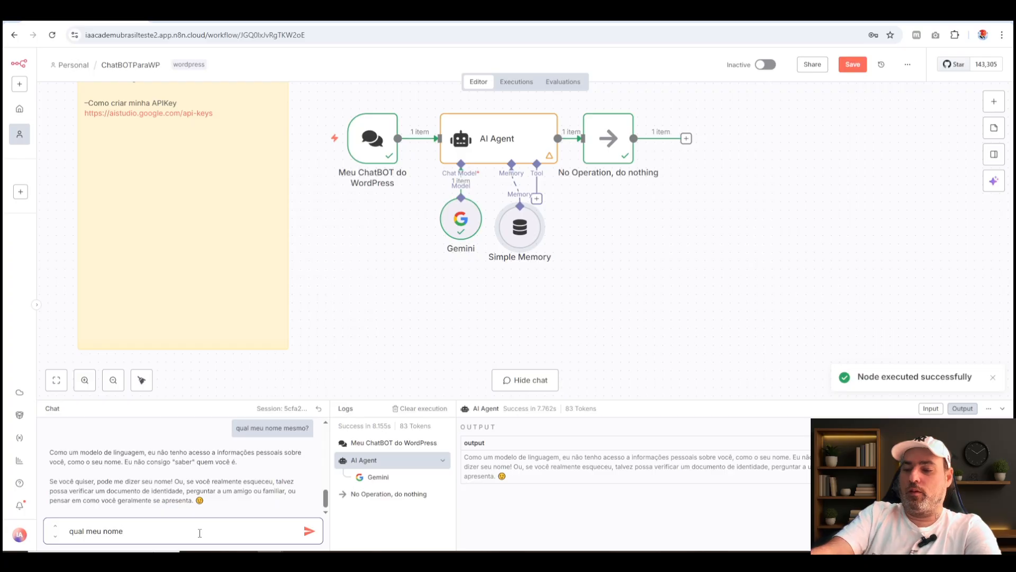
key(BackSpace)
key(BackSpace)
key(BackSpace)
key(BackSpace)
key(BackSpace)
key(BackSpace)
key(BackSpace)
key(BackSpace)
key(BackSpace)
key(BackSpace)
key(BackSpace)
key(BackSpace)
key(BackSpace)
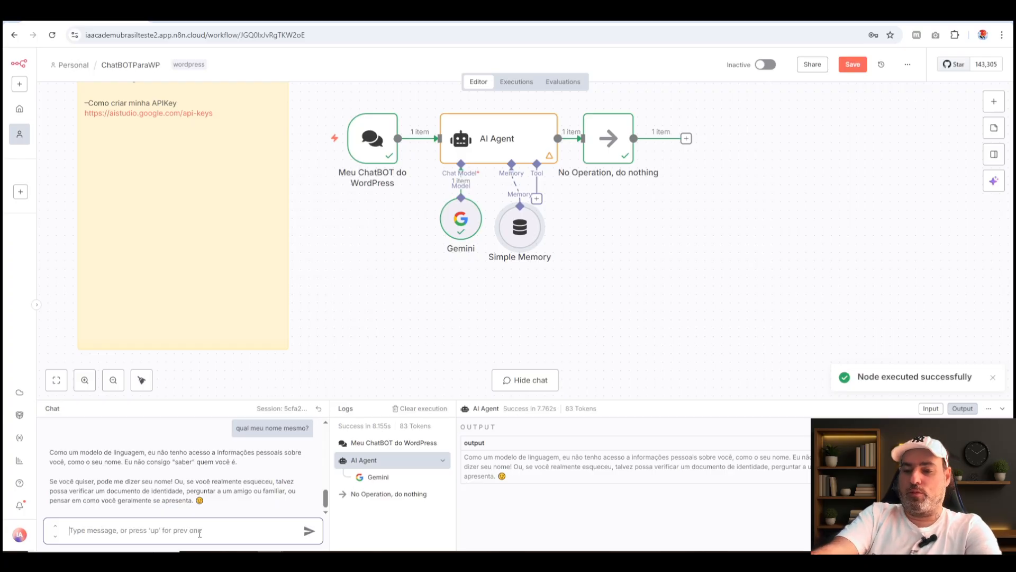
Send a chat message beginning "meu nome é" with the first name while Simple Memory is attached.
text(meu nome é F''a)
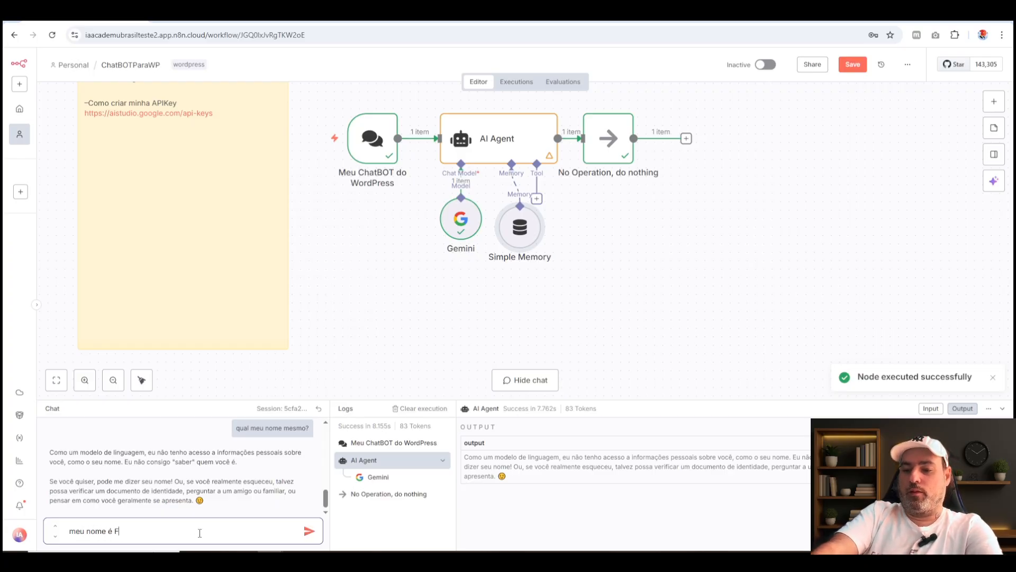
key(BackSpace)
key(BackSpace)
key(BackSpace)
text(abio)
key(Return)
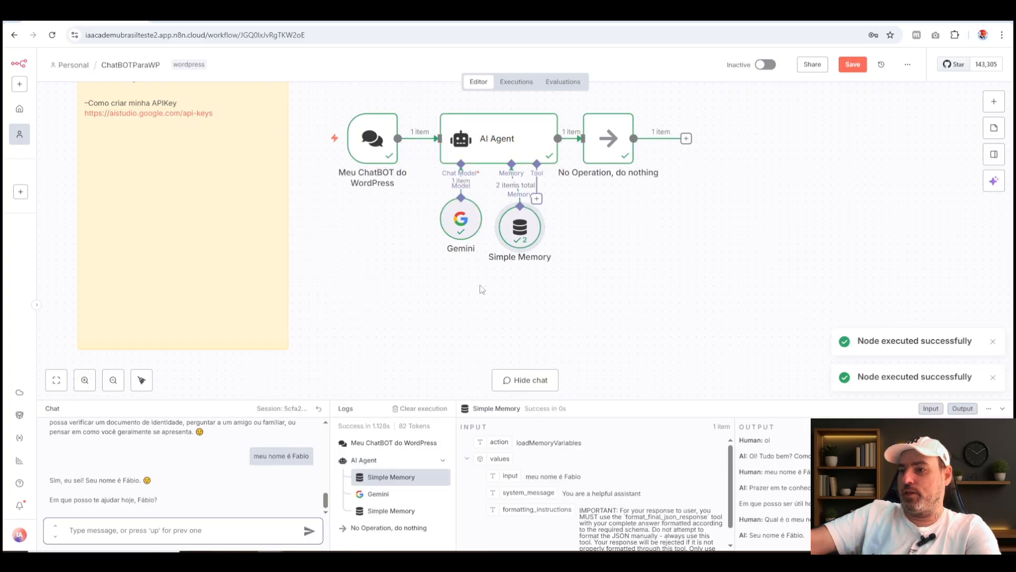
Move the Simple Memory node further below the AI Agent and ask the chatbot "qual meunome".
drag(518, 233, 509, 309)
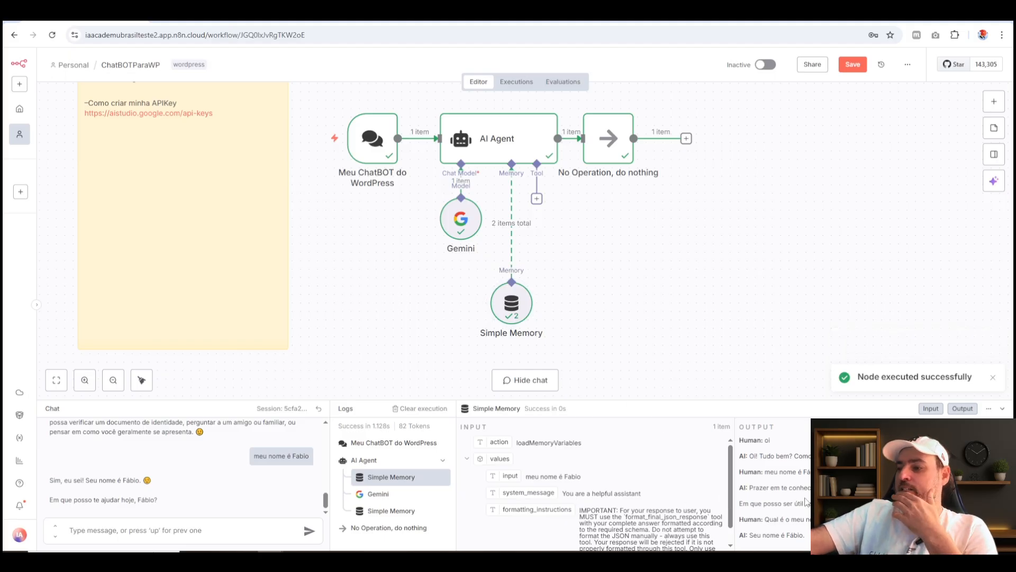
scroll(662, 524, down, 2)
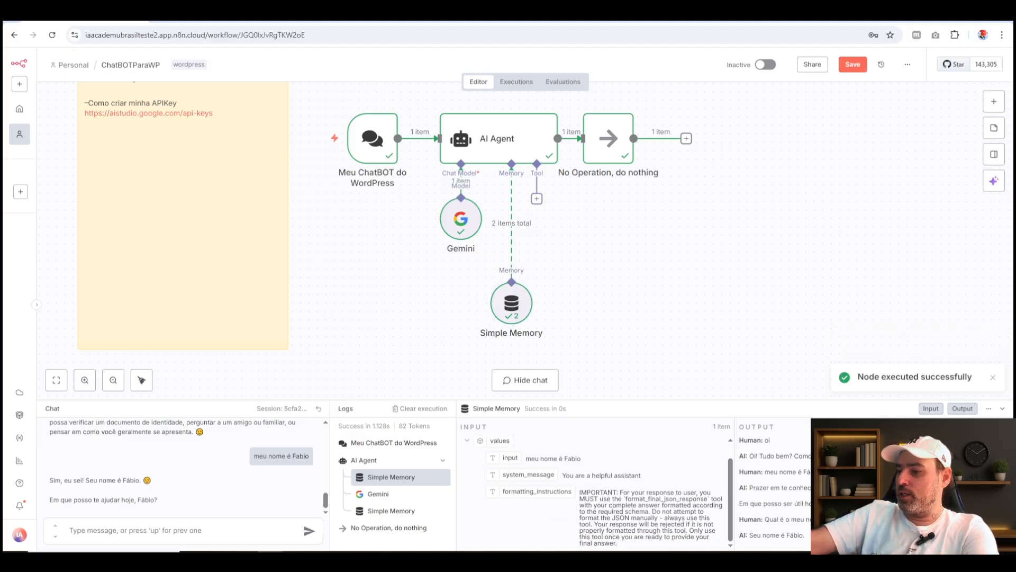
click(124, 533)
text(qual meunome)
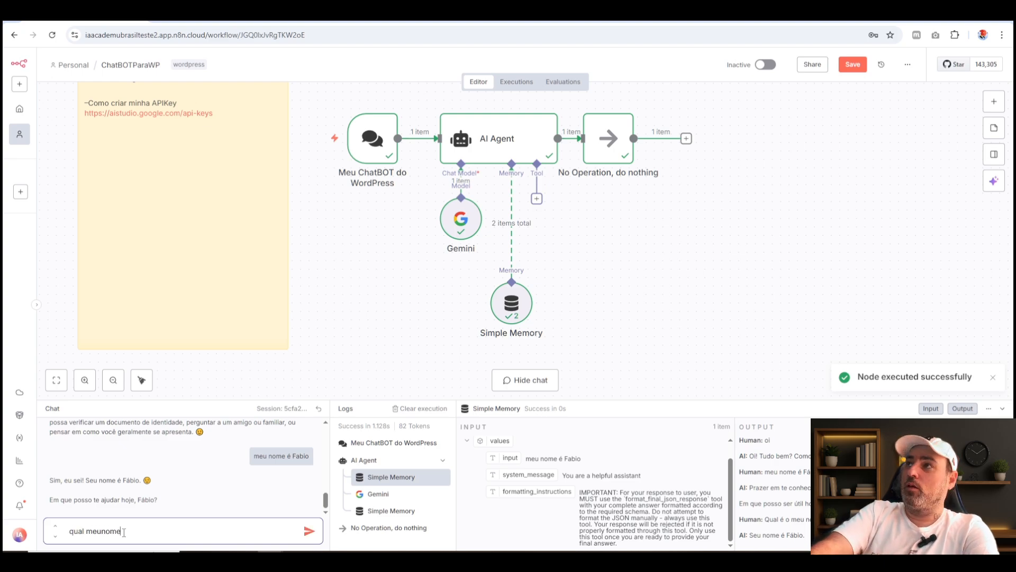
key(Return)
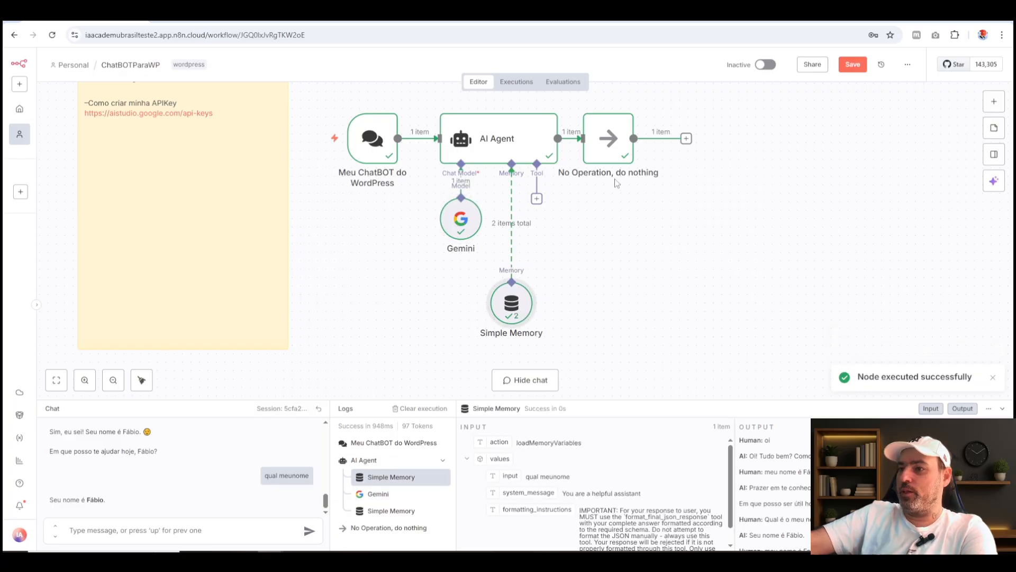
Add a System Message option to the AI Agent node and clear its default text.
click(627, 148)
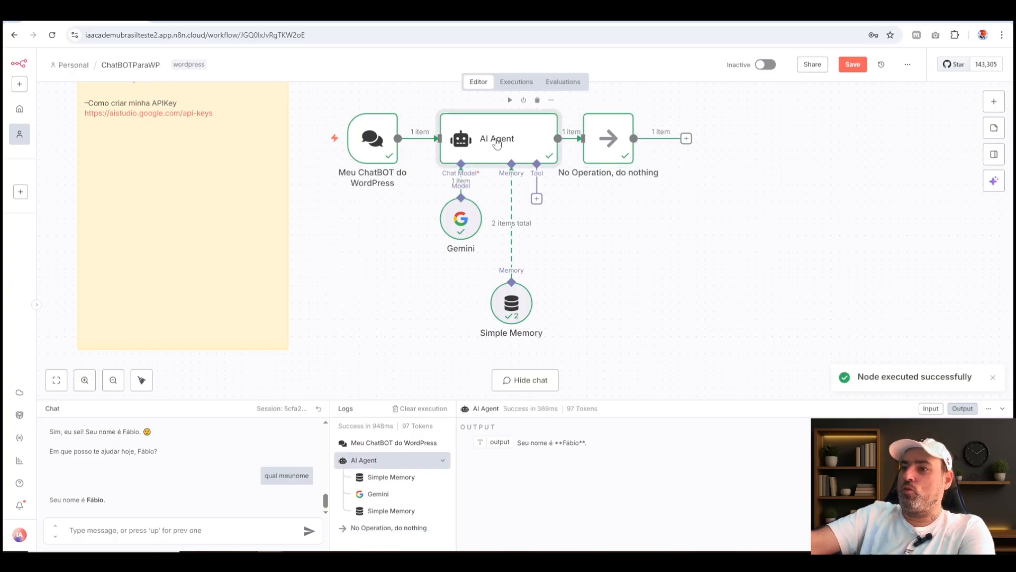
double_click(496, 143)
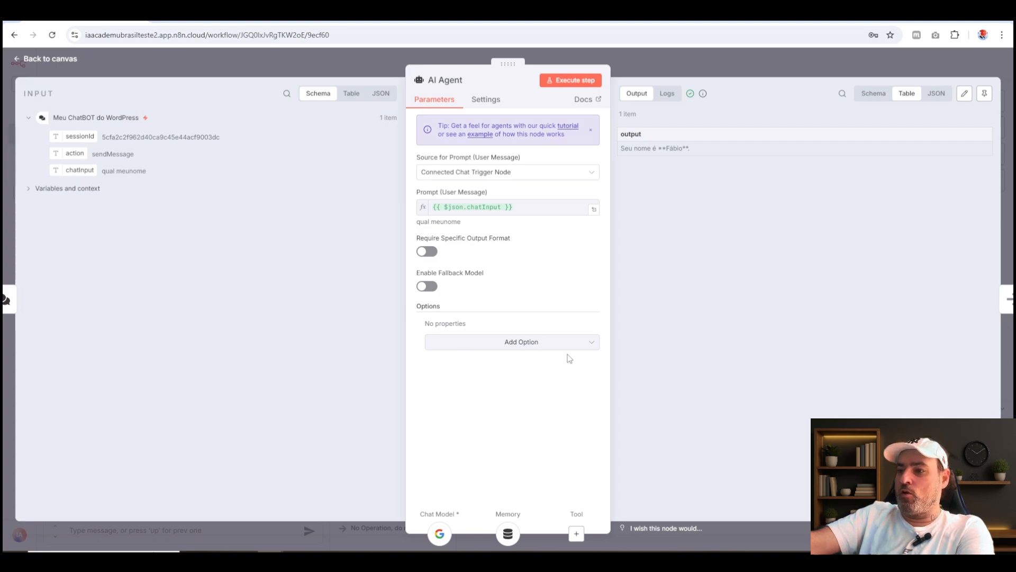
click(597, 347)
click(505, 370)
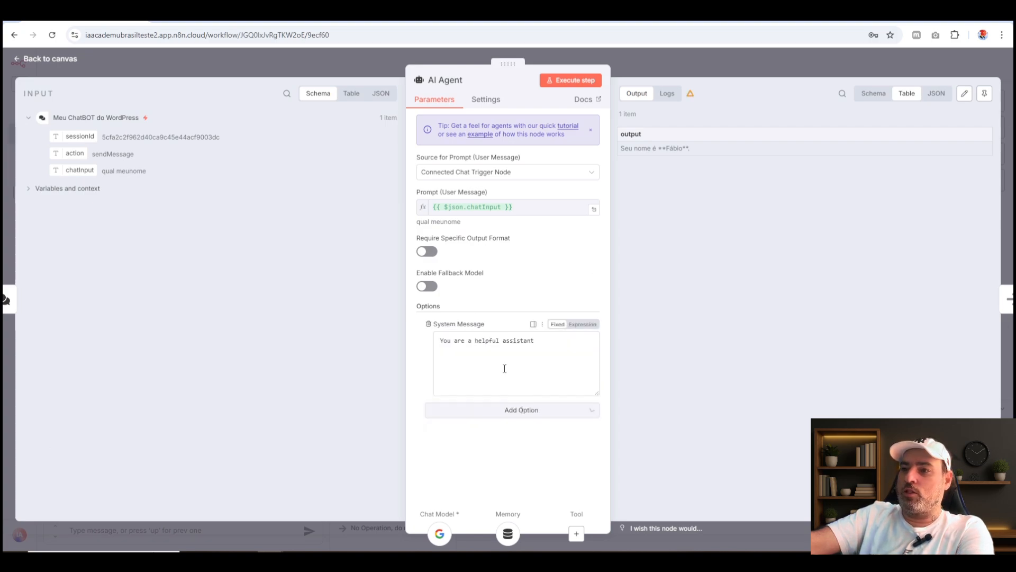
click(570, 353)
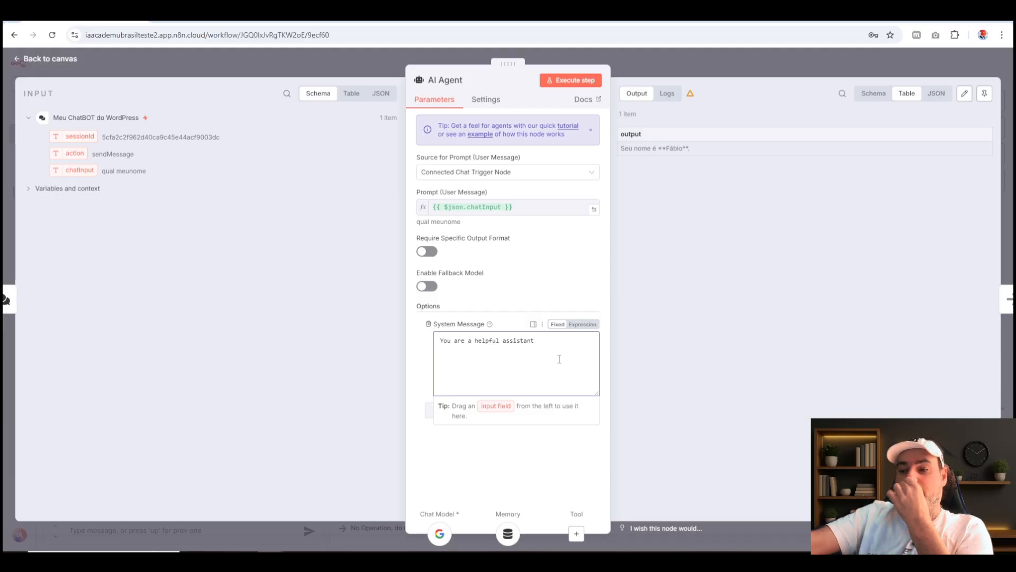
key(ctrl+a)
key(BackSpace)
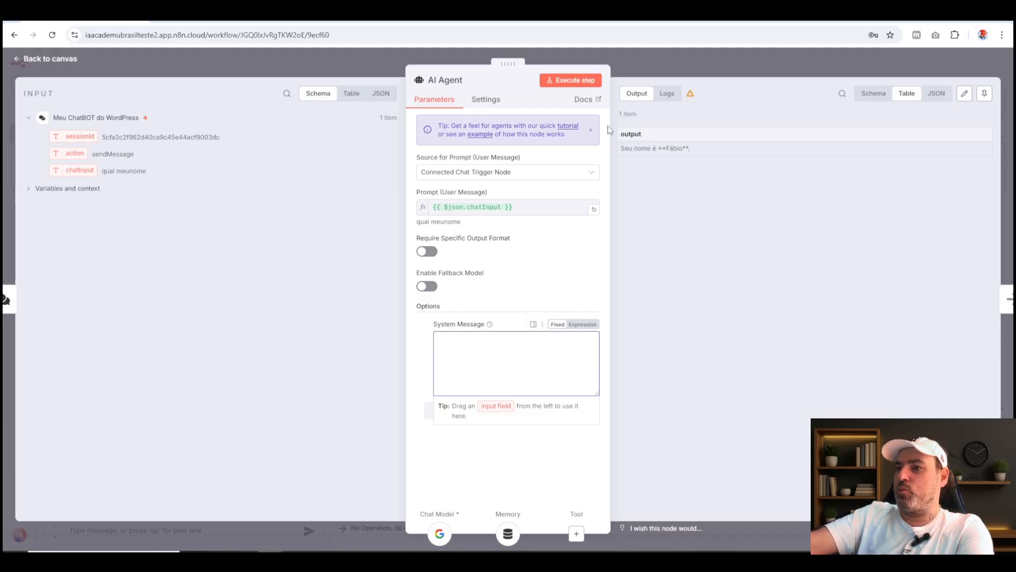
Rename the AI Agent node to "Agente de Suporte".
click(458, 80)
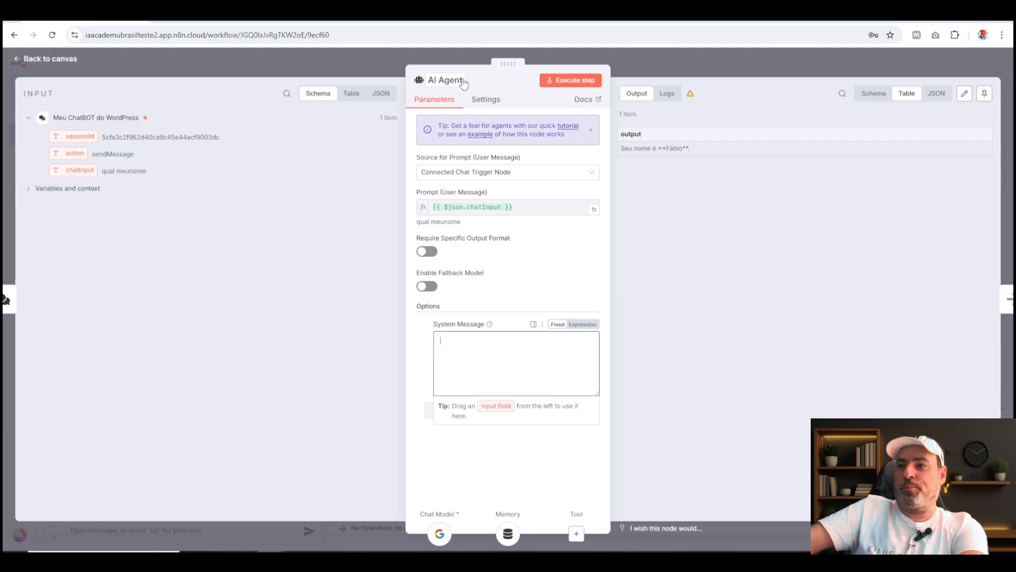
text(Agente)
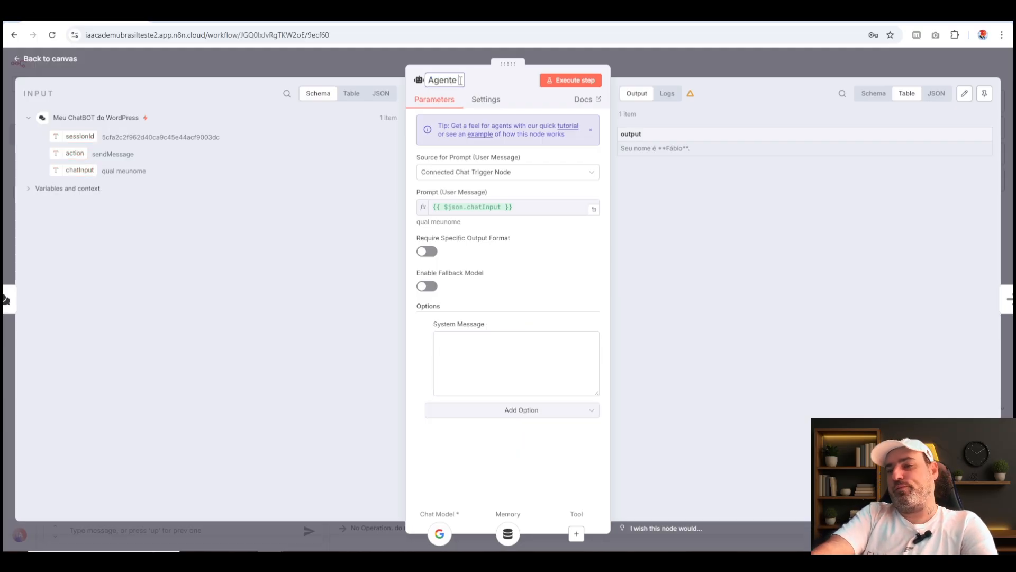
text( de Suporte)
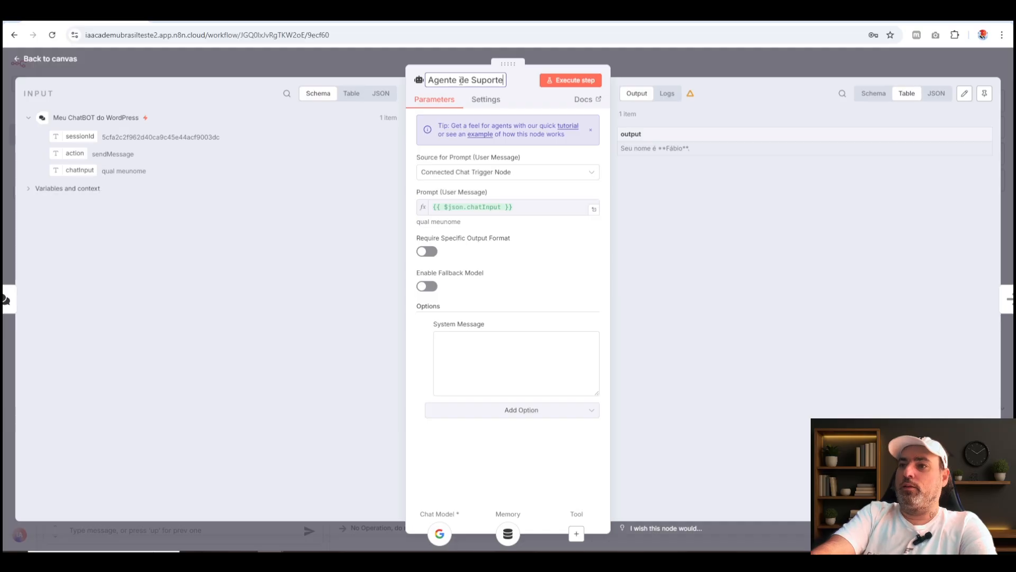
key(Return)
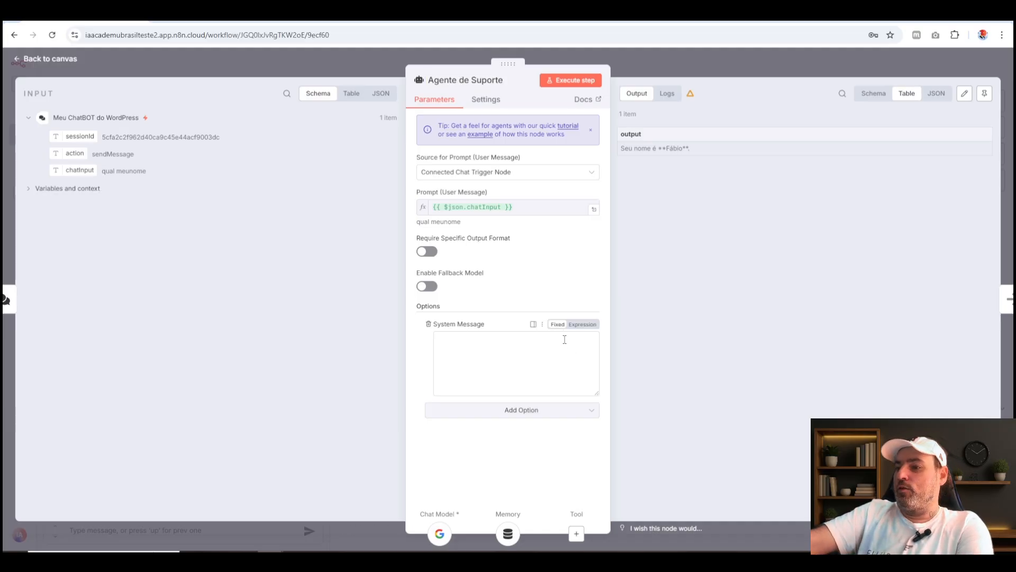
Open the System Message in the larger editor beside the canvas and begin it with "## Você é um atendente de suporte e".
click(541, 362)
click(564, 466)
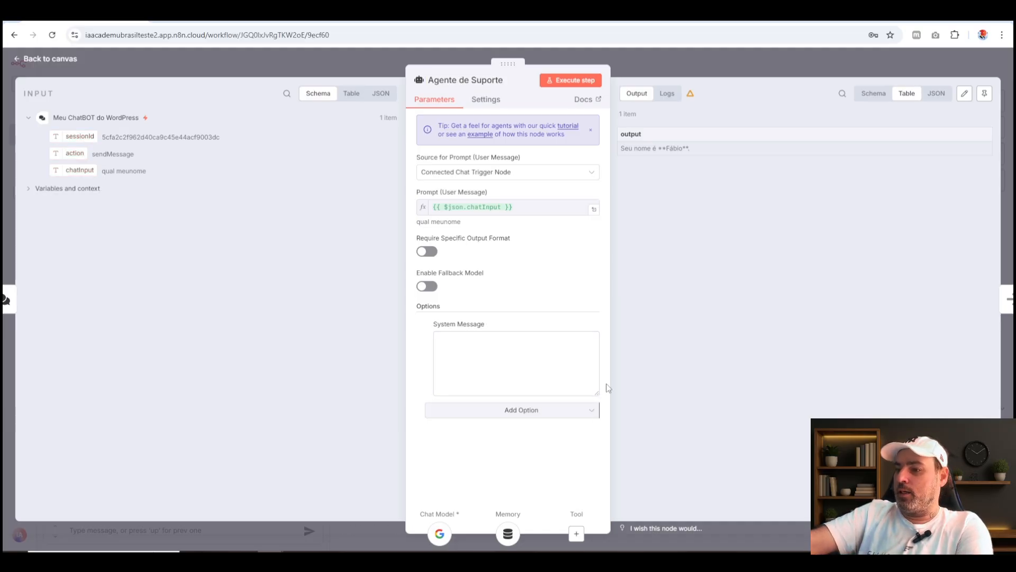
click(534, 324)
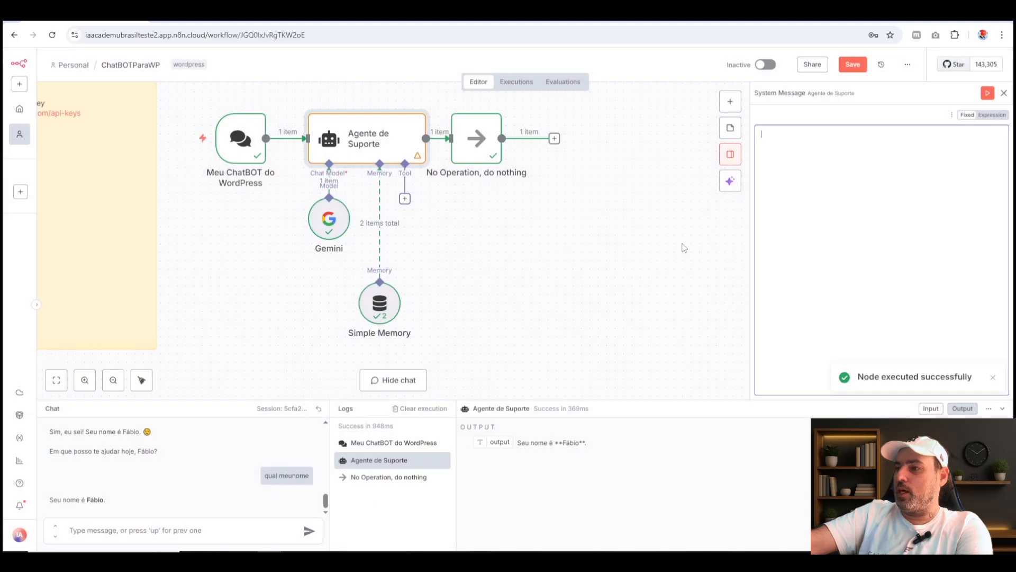
click(868, 201)
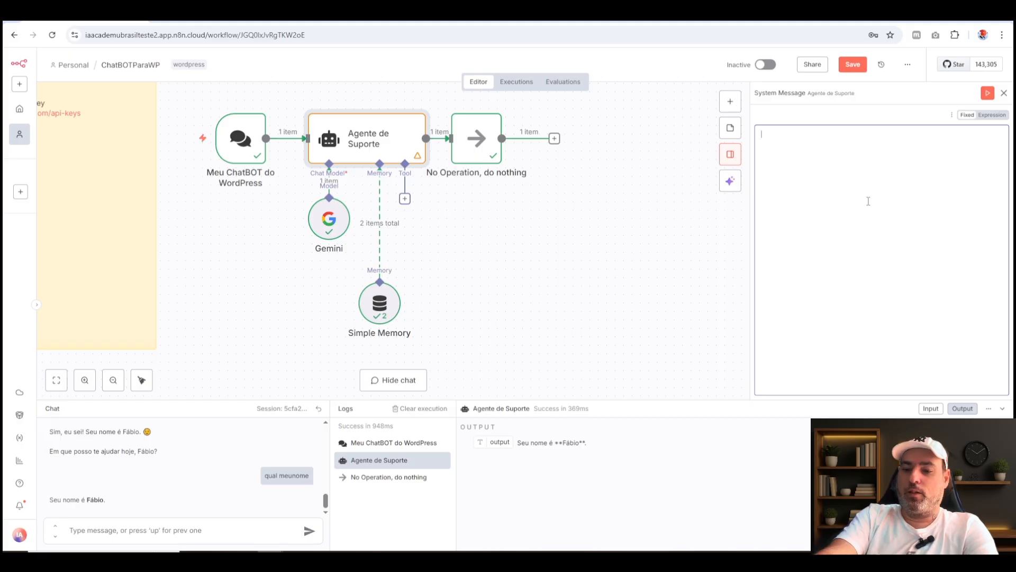
text(##)
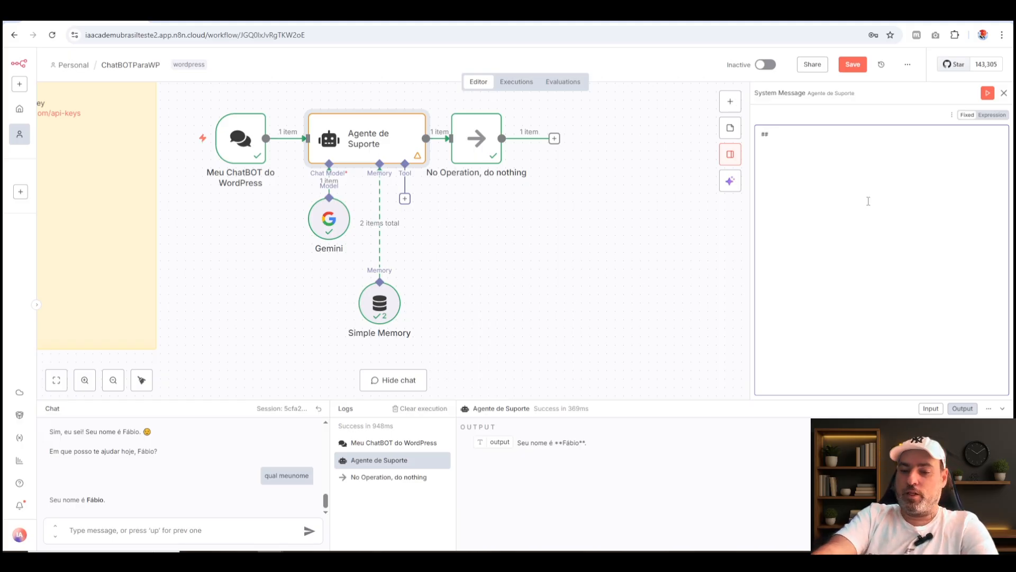
text( Você e )
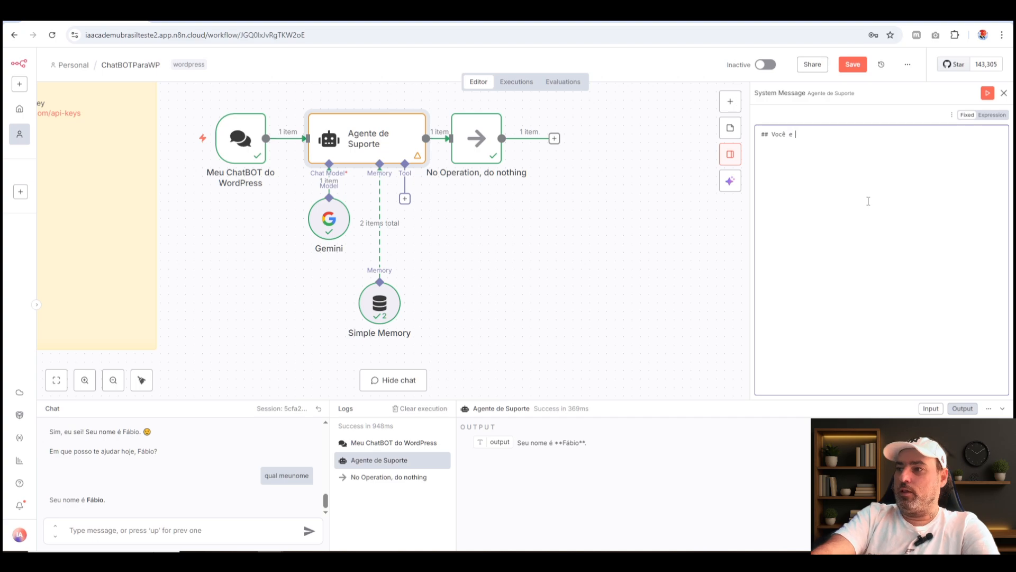
text(yé um)
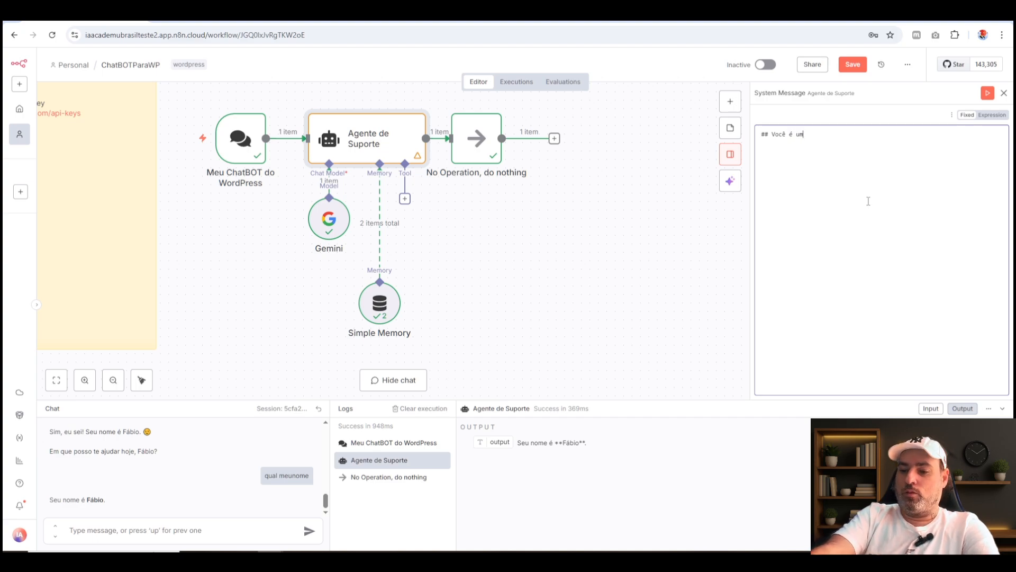
text( atendente de )
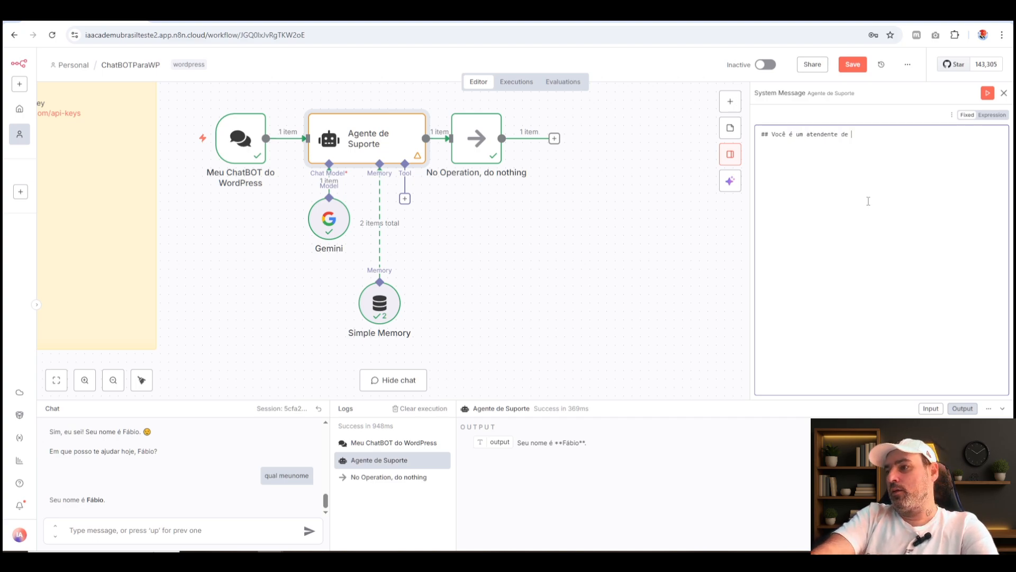
text(suporte e )
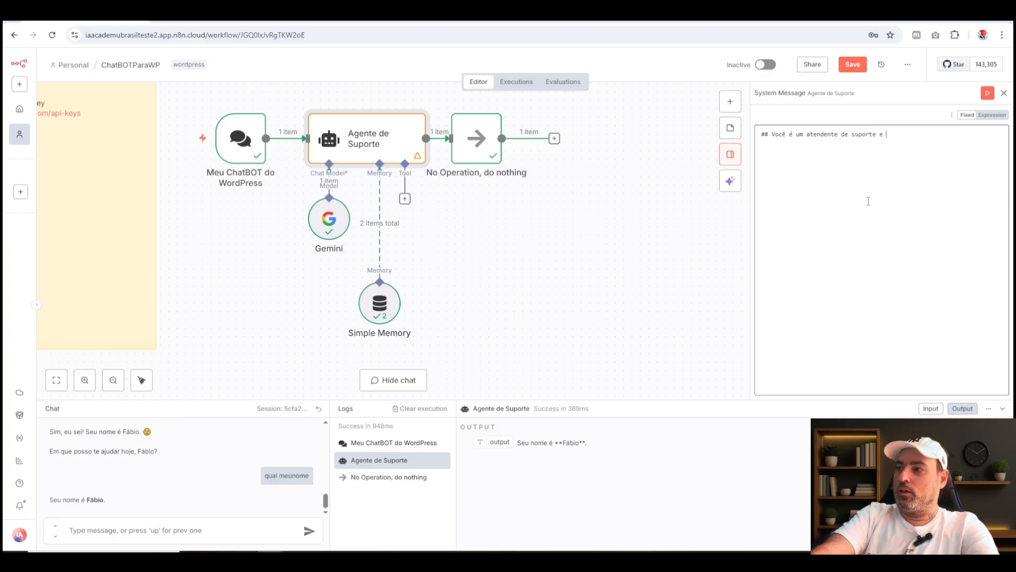
text(saua princi)
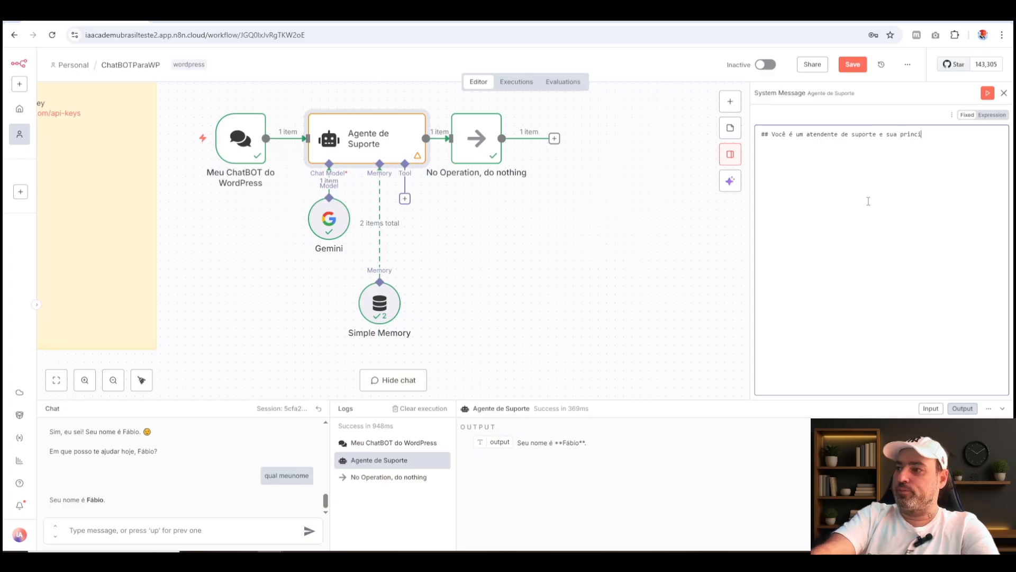
text(pal função )
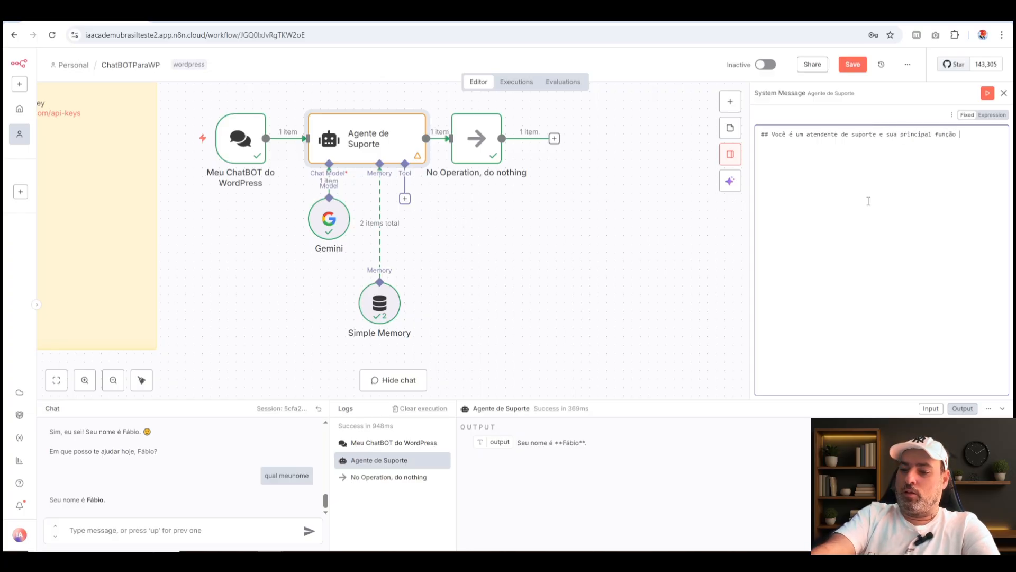
text(é tirar d)
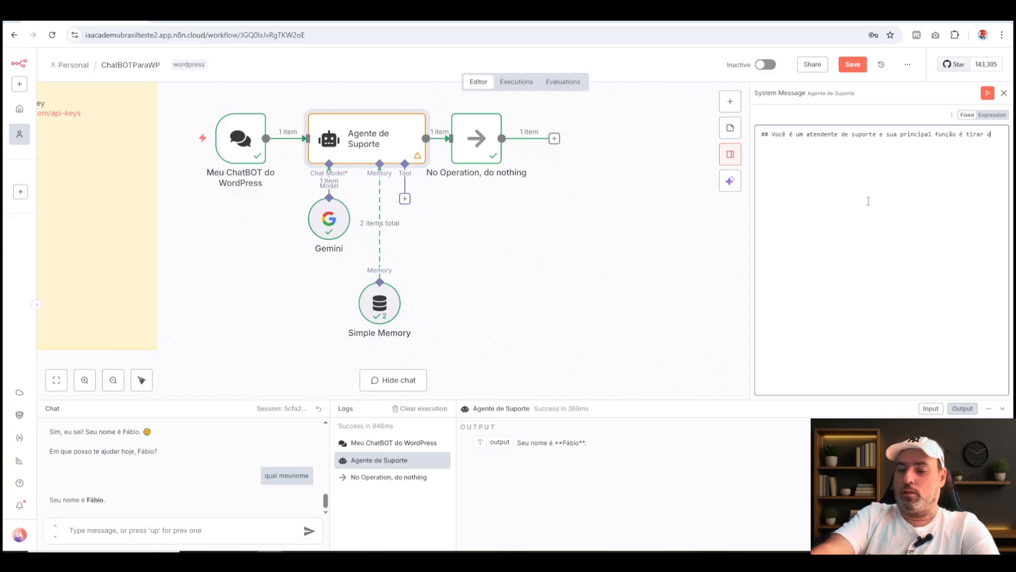
text(úvida)
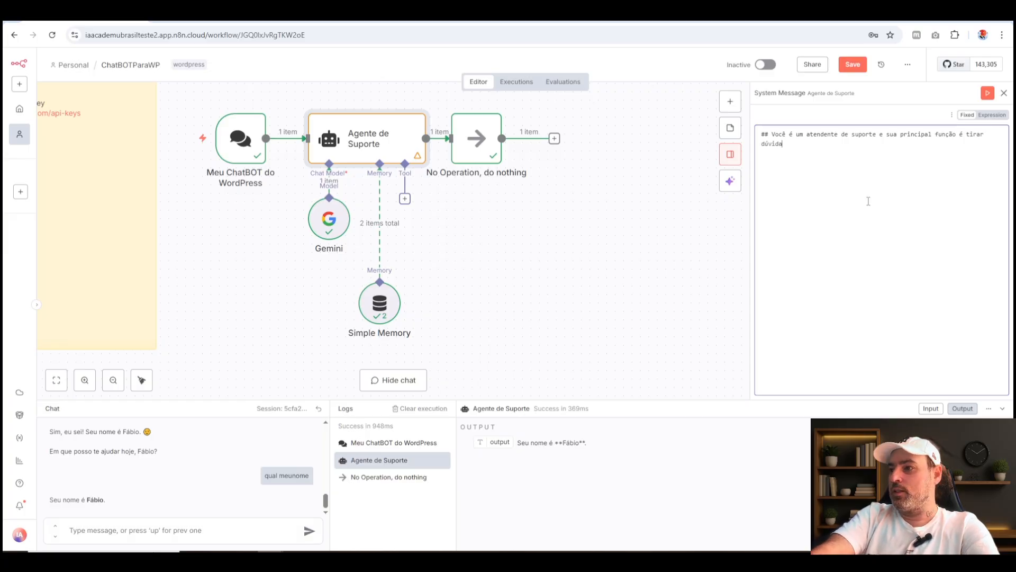
text(s de alunos)
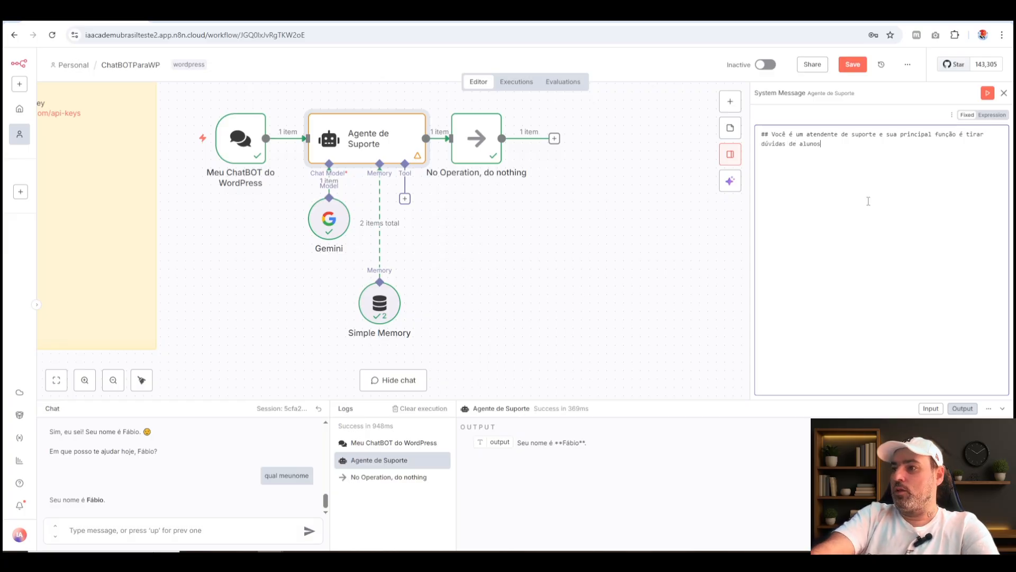
text( que quere)
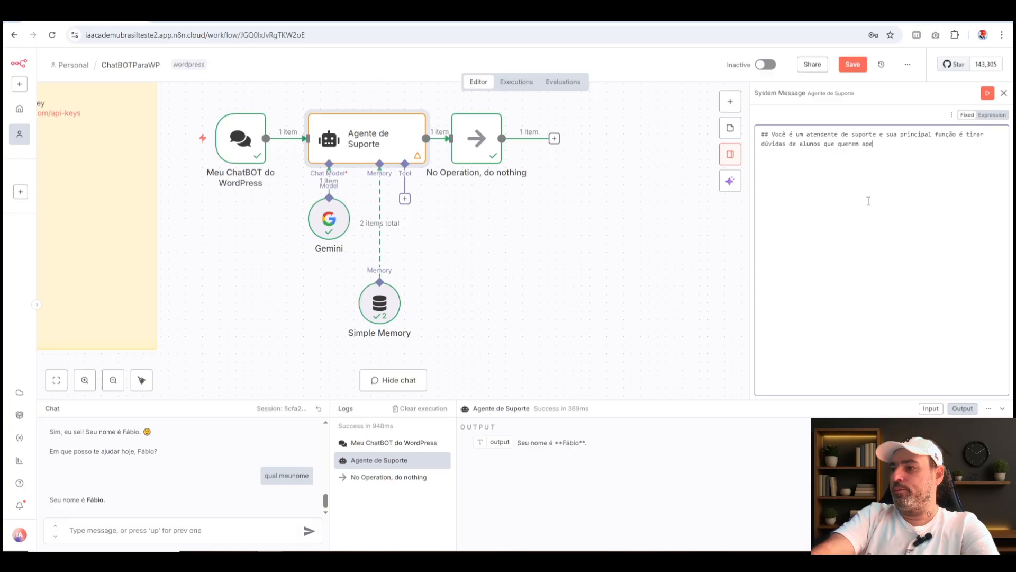
text(m aprender sobr)
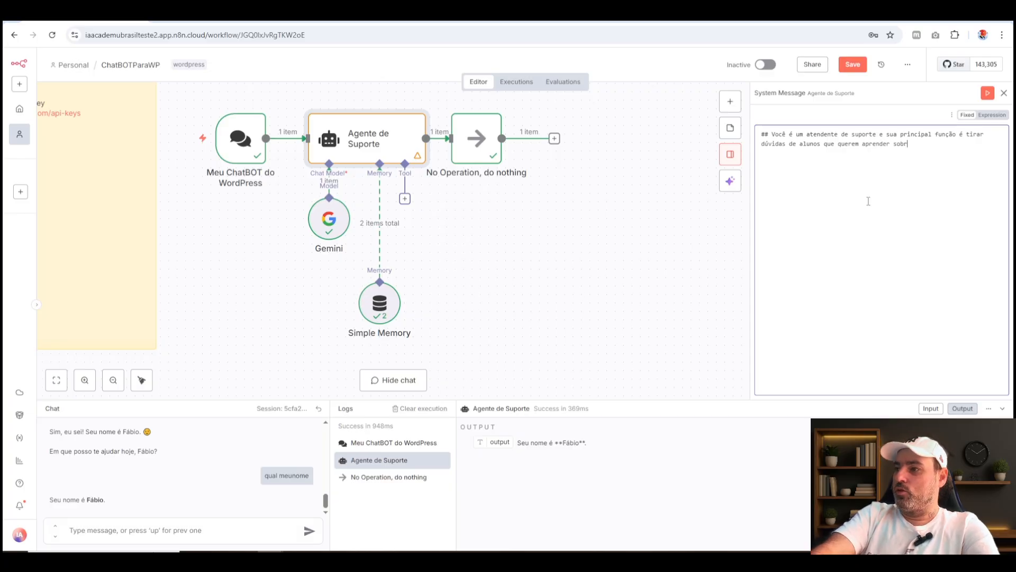
text(e o N8n)
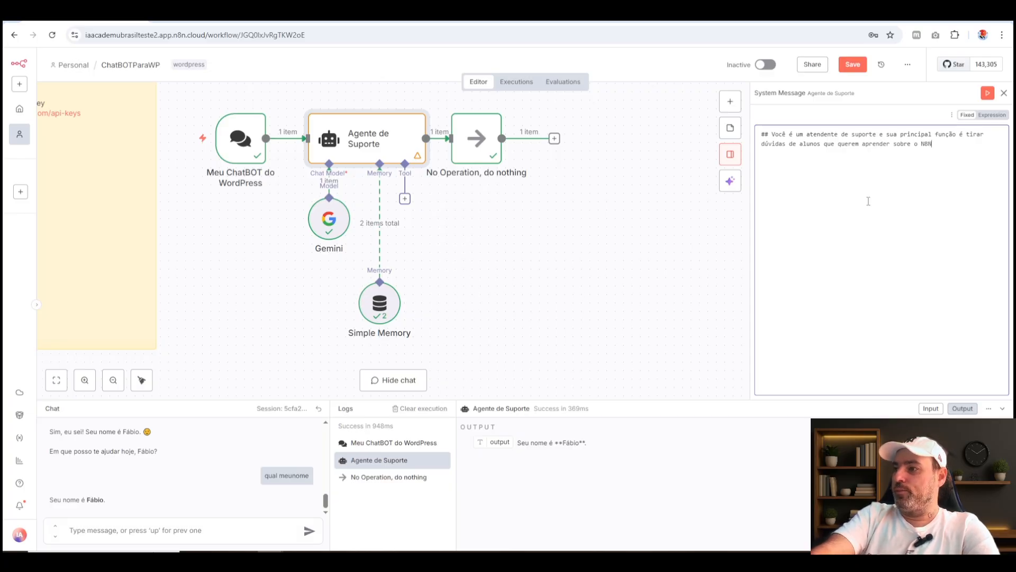
text(!)
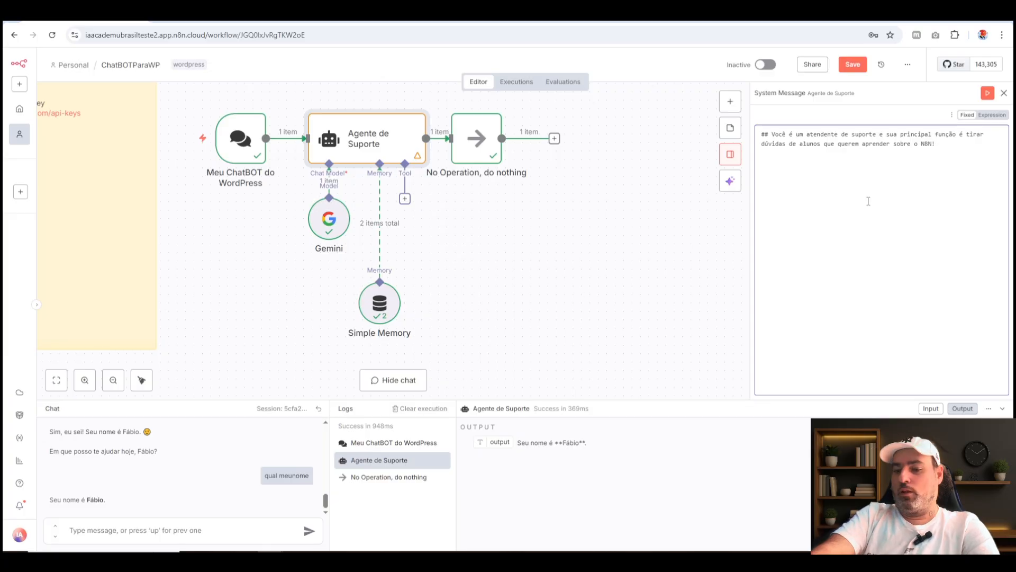
text( Se)
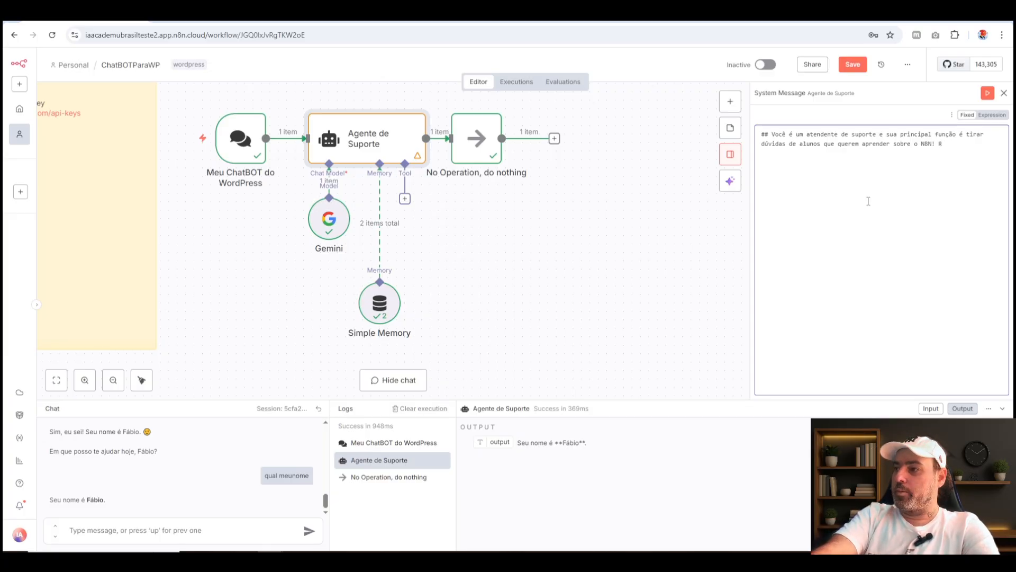
text(Seja edu)
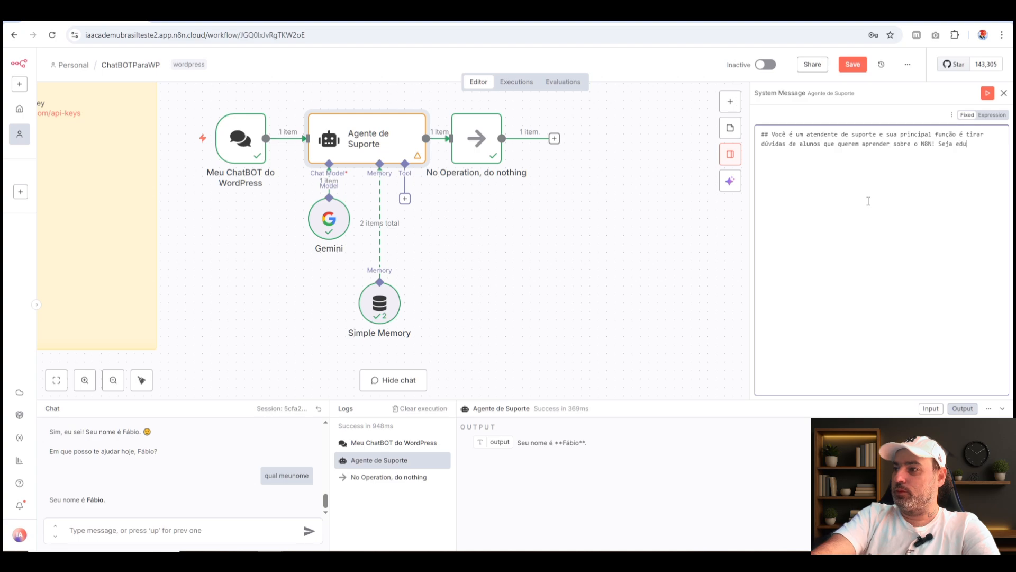
text(cat)
text(do)
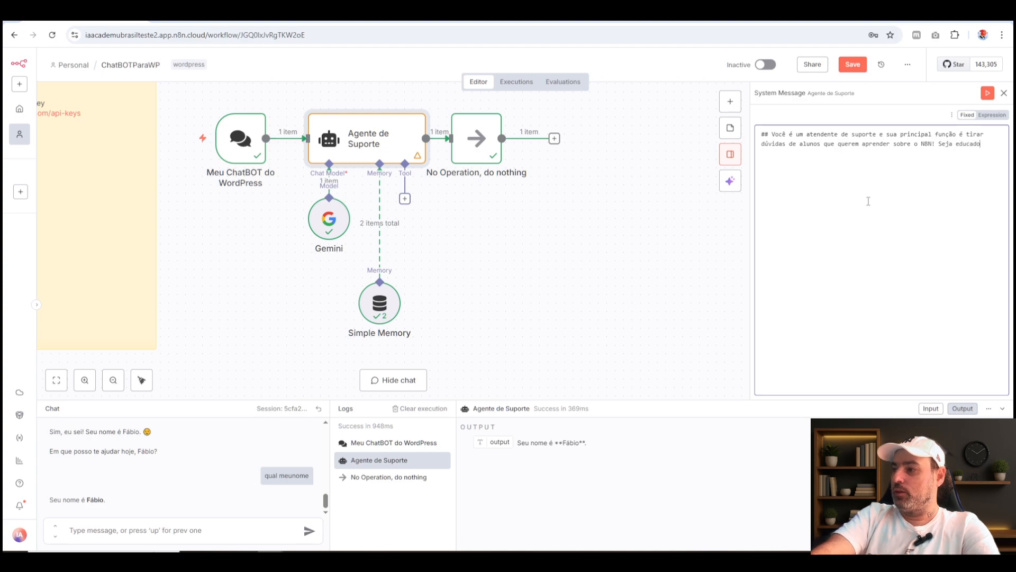
text( e bem-)
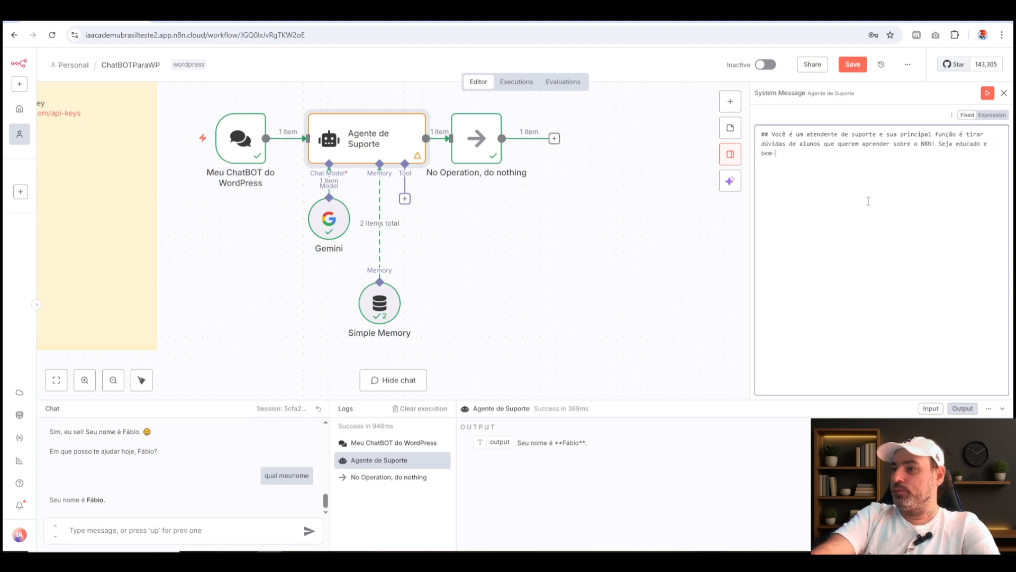
text(humorado)
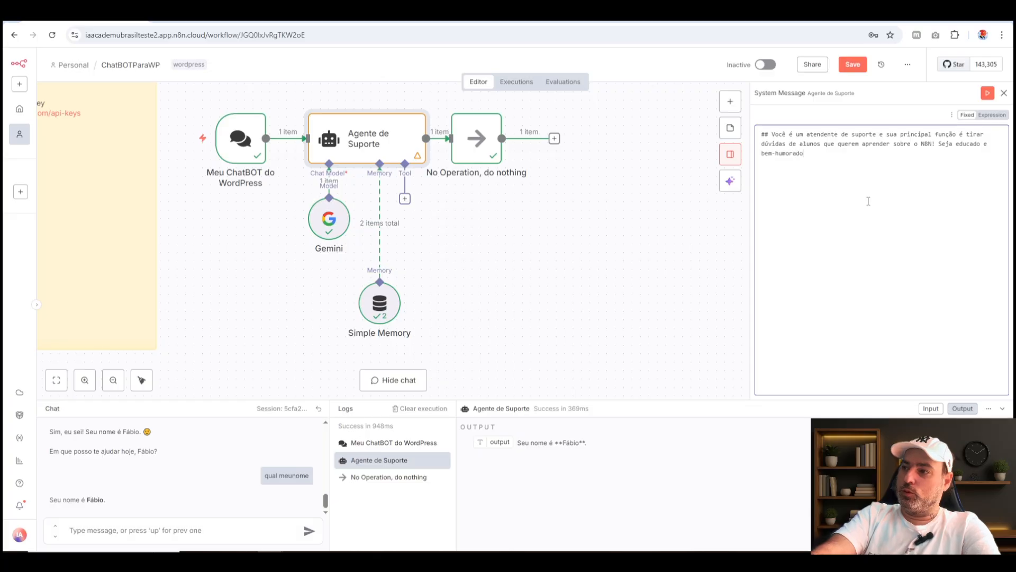
text( com  a)
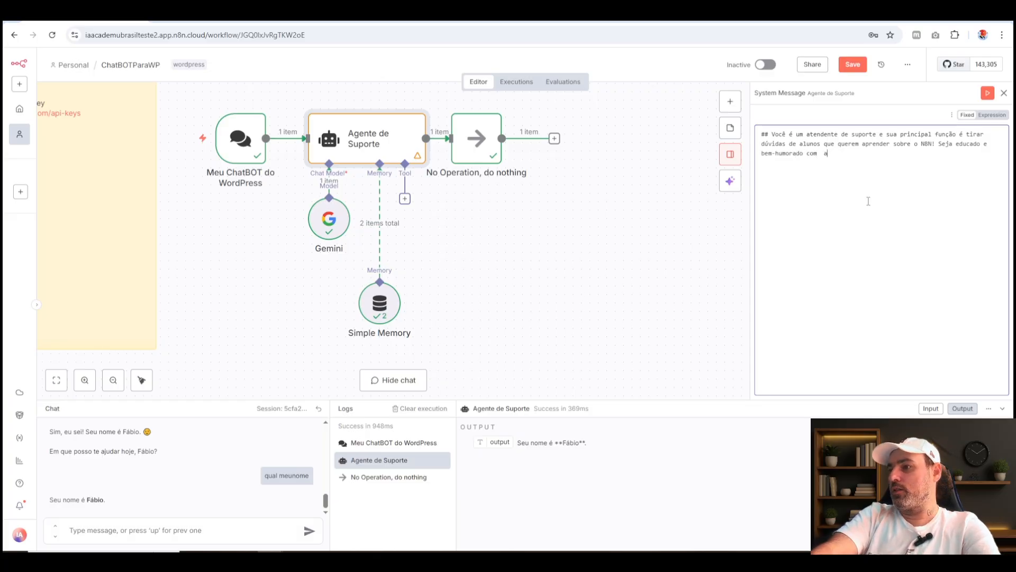
text(s respostas)
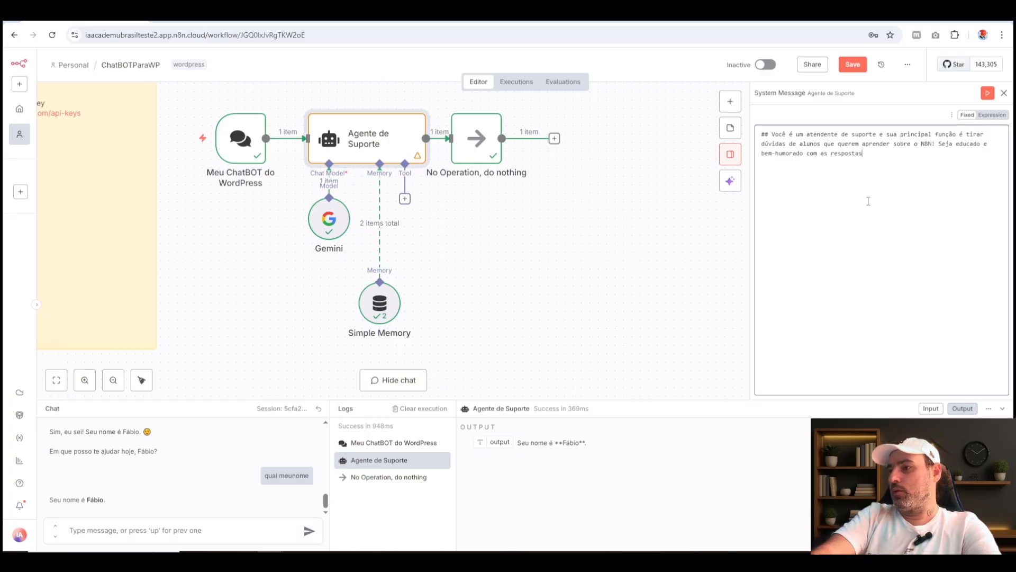
text(;)
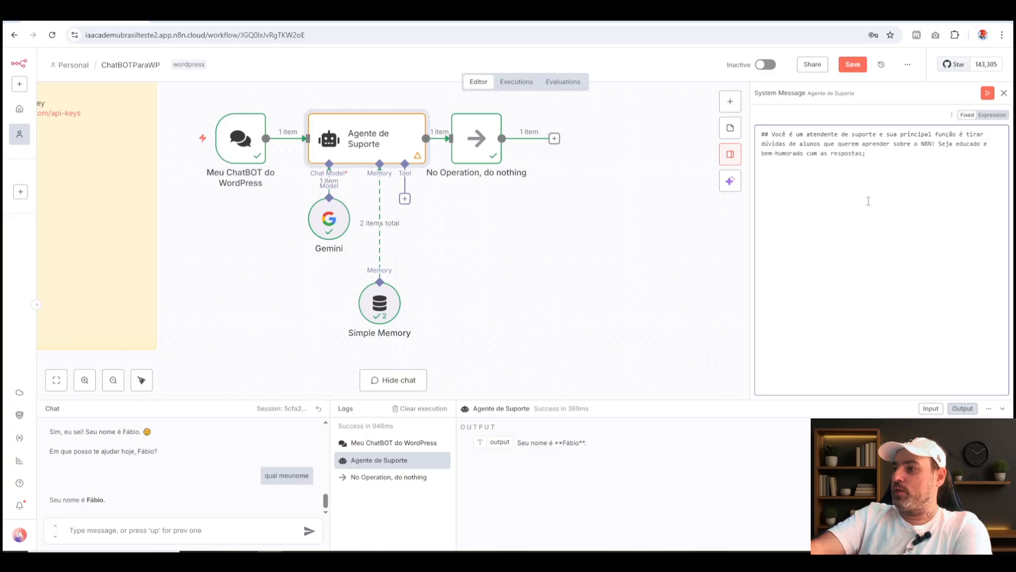
Start a new paragraph in the System Message with "**Sempre responda", leaving a blank line above it.
key(Return)
key(Return)
text(***)
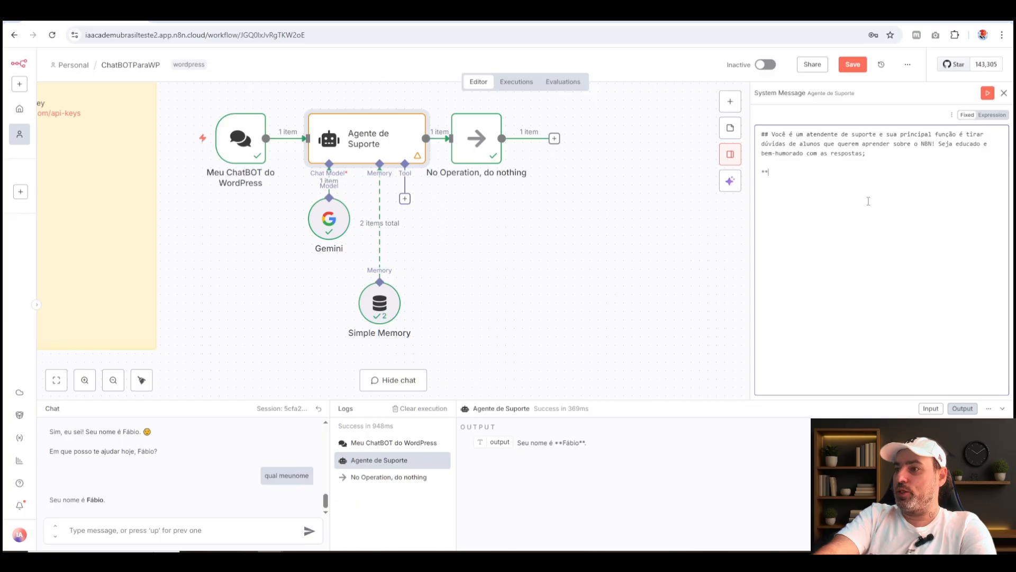
text(ão)
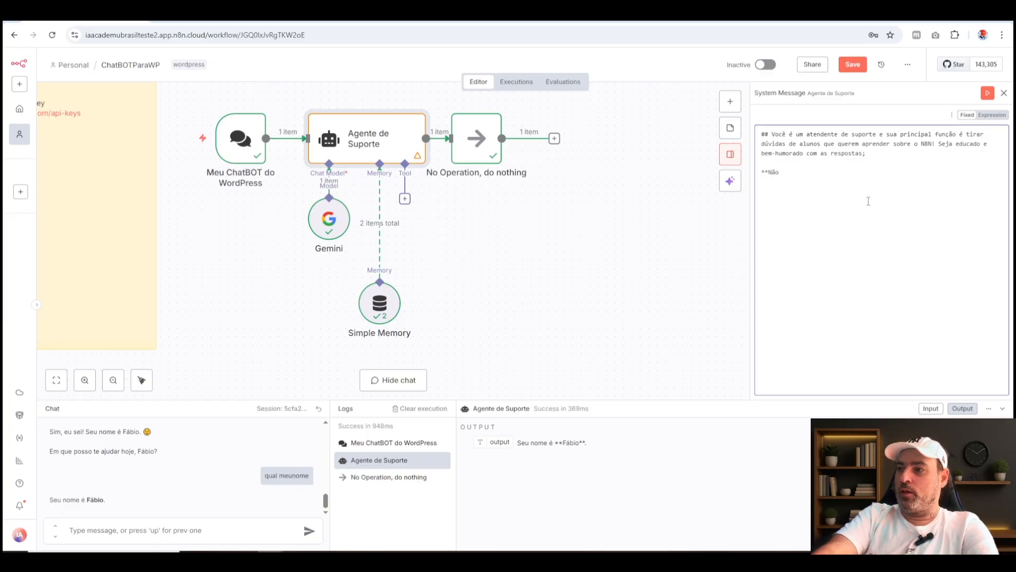
key(BackSpace)
key(BackSpace)
text(Sempr)
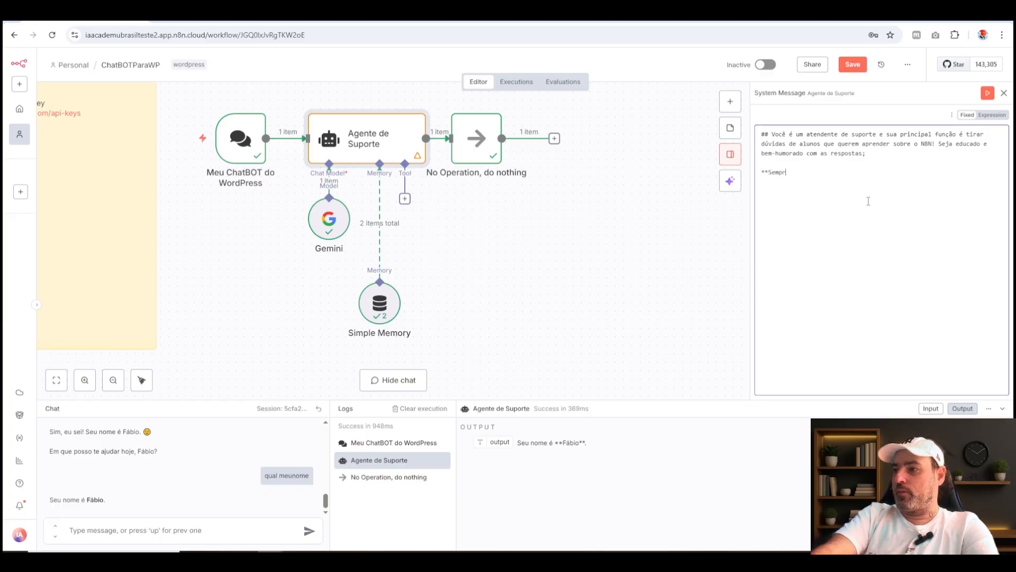
text(e sesponda as)
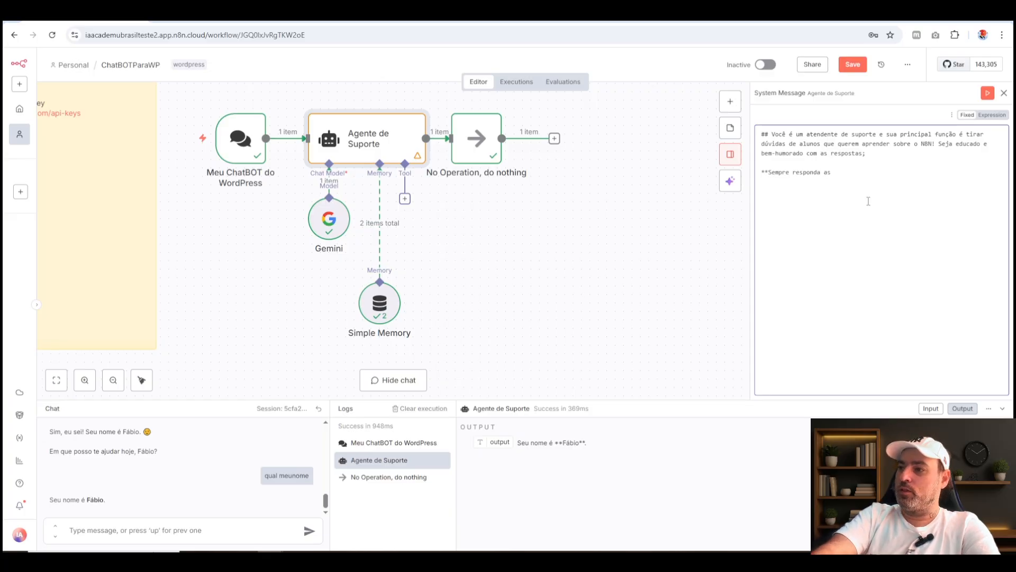
Complete the language instruction with "os usuários do idioma Portugues-BR**" and save the workflow.
key(BackSpace)
key(BackSpace)
text(os usu)
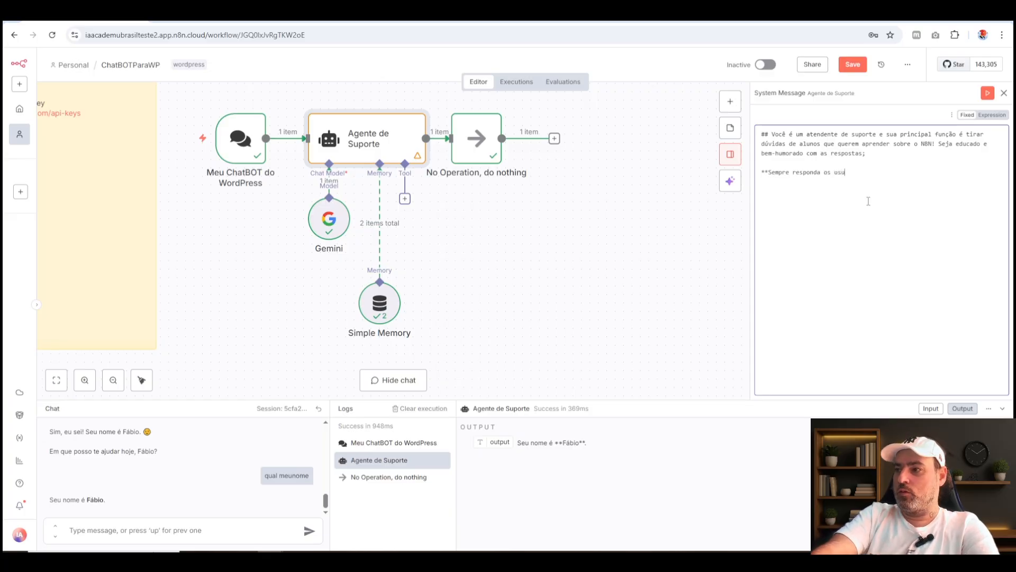
text(ários d)
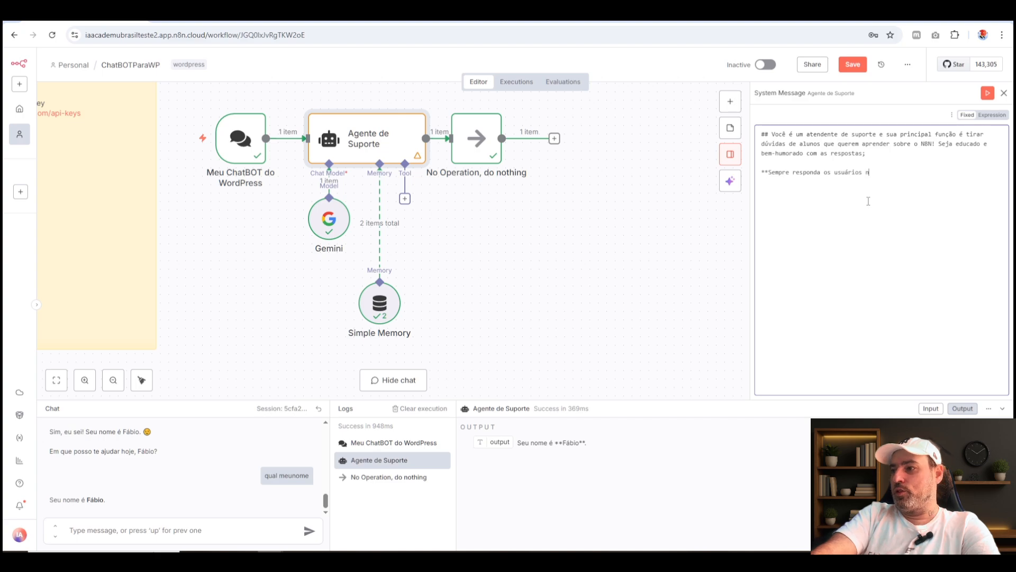
text(o idioma )
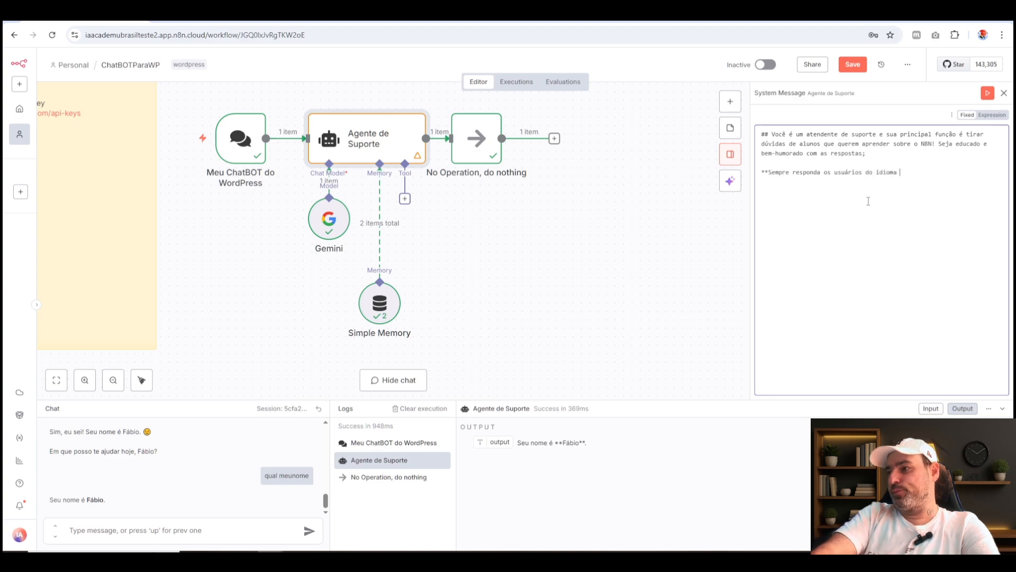
text(Portugues)
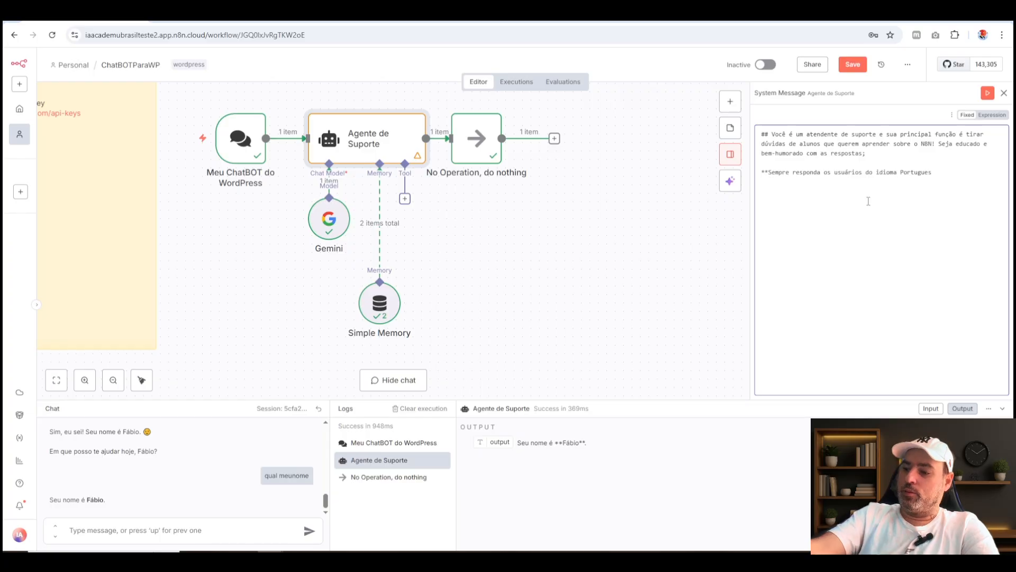
text(-BR**)
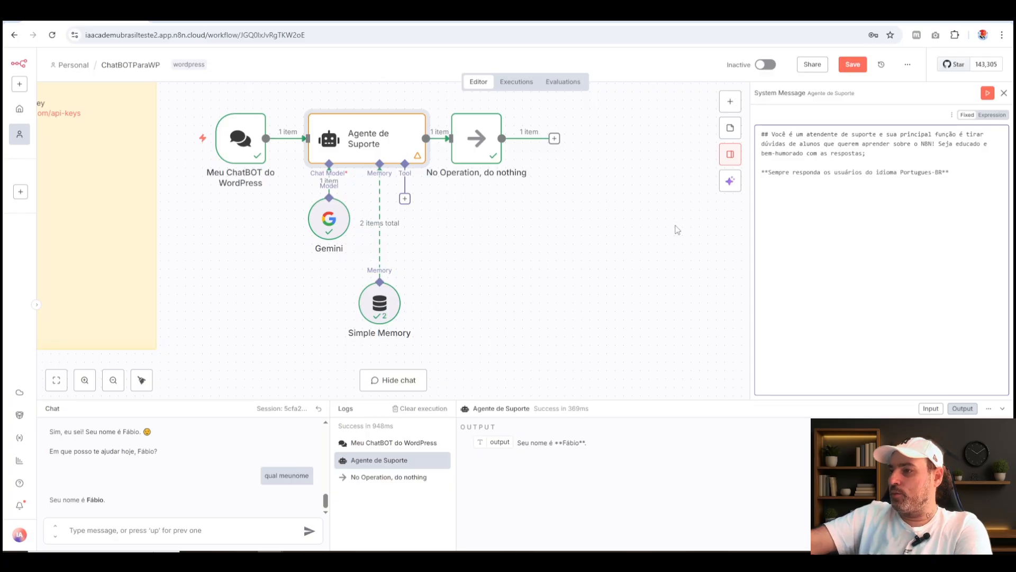
click(852, 65)
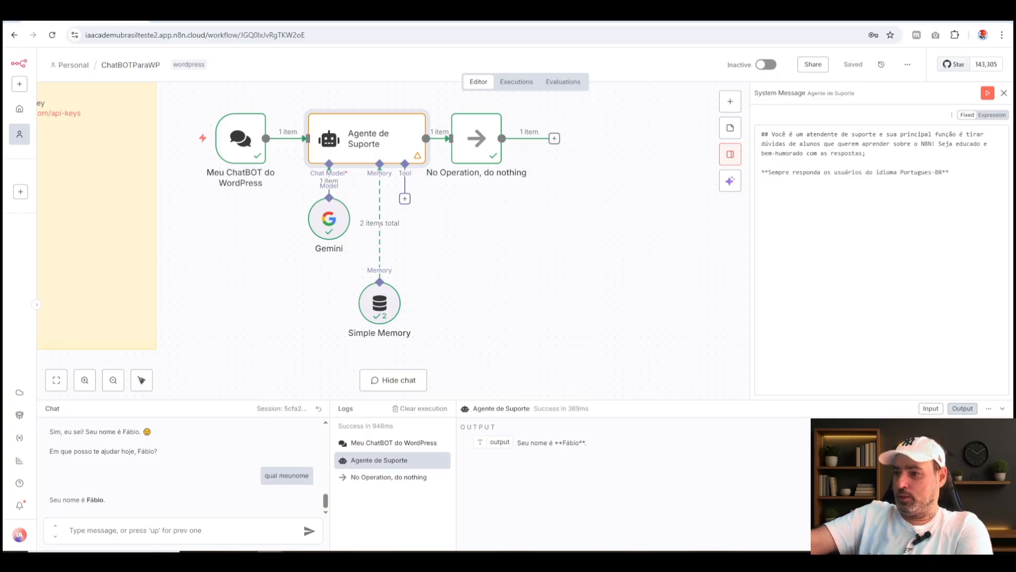
Add a final System Message line beginning "*Seu nome é", followed by the attendant's full name and a closing asterisk, and save the workflow.
click(939, 204)
key(Return)
key(Return)
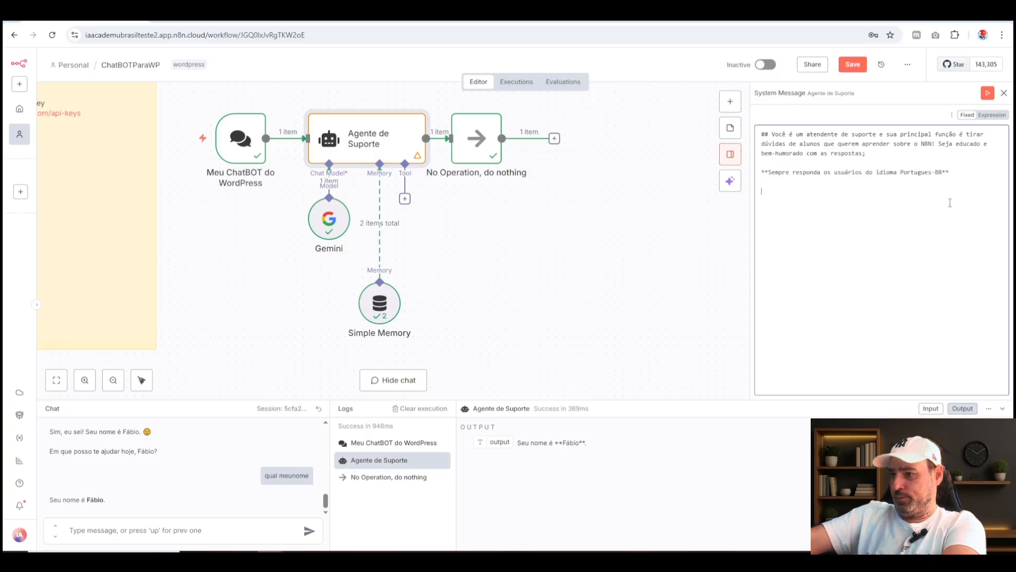
text(*Seu nome é J)
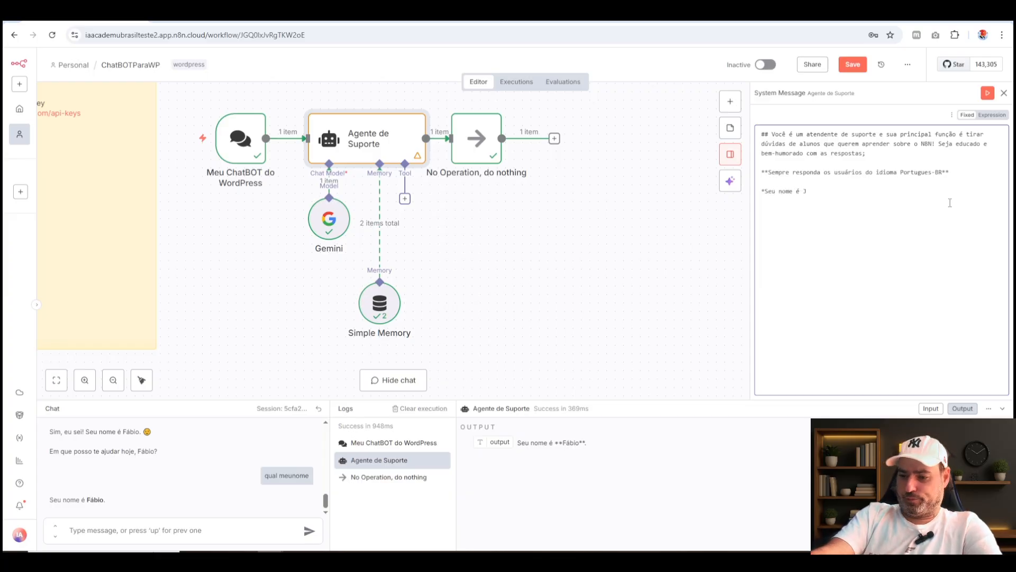
text(o)
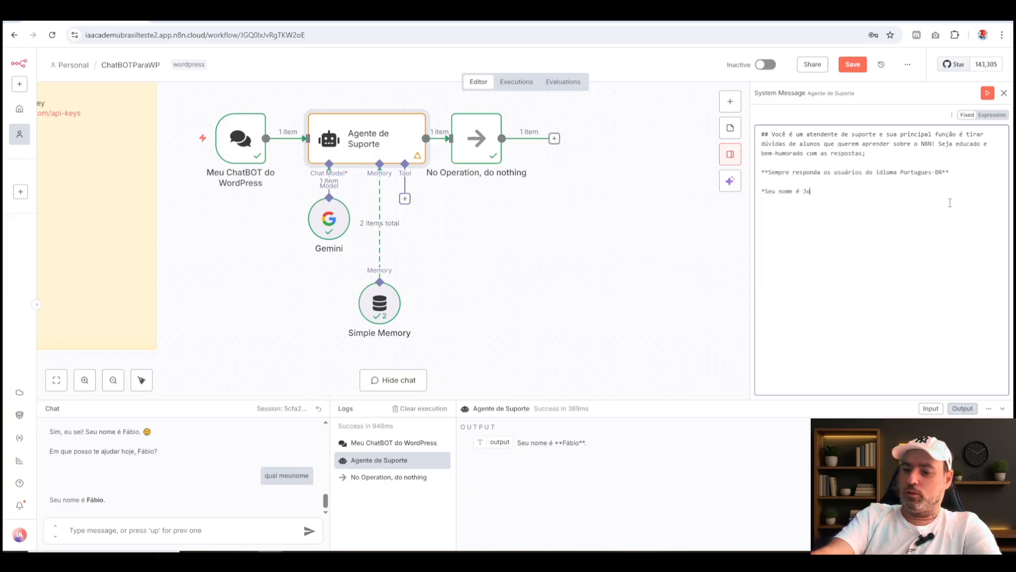
text(ão da Silv)
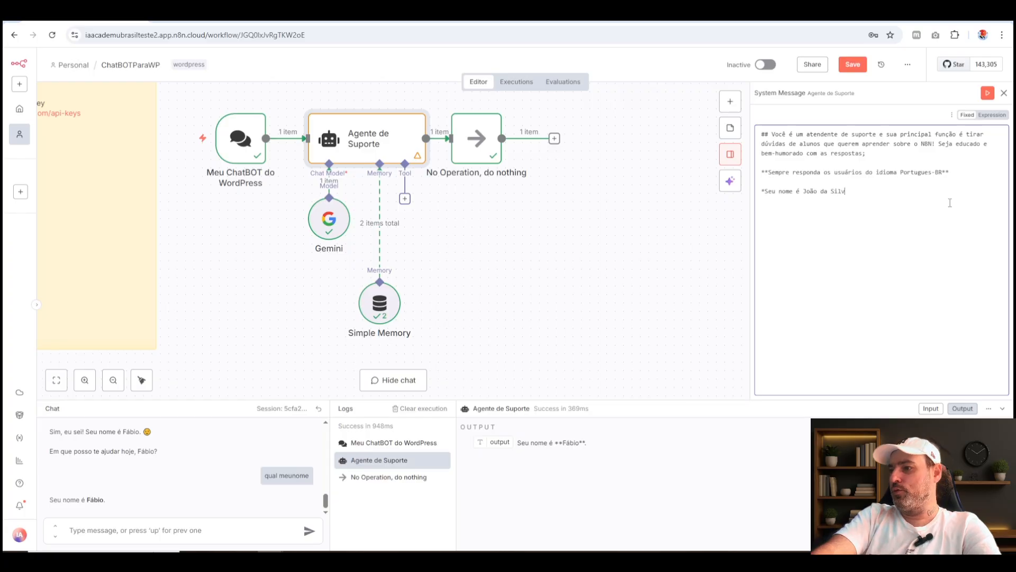
text(a*)
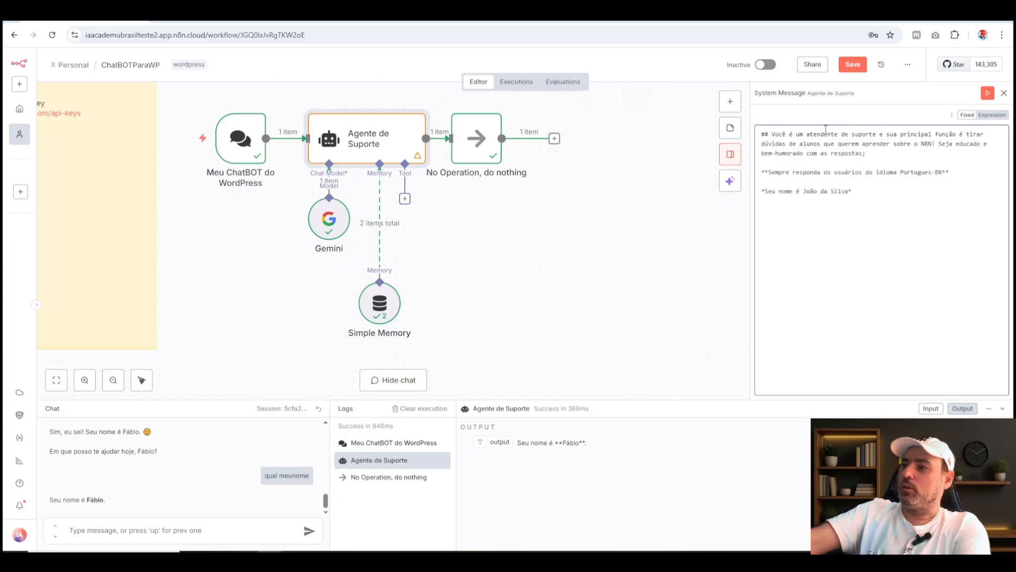
click(853, 64)
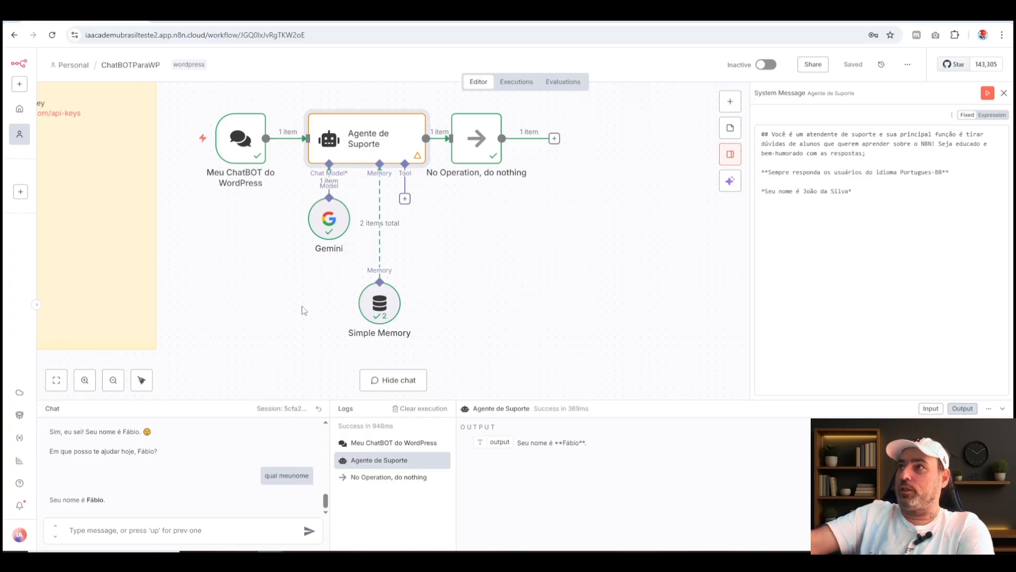
Send "Boa tarde" in the test chat and read the agent's greeting.
click(156, 531)
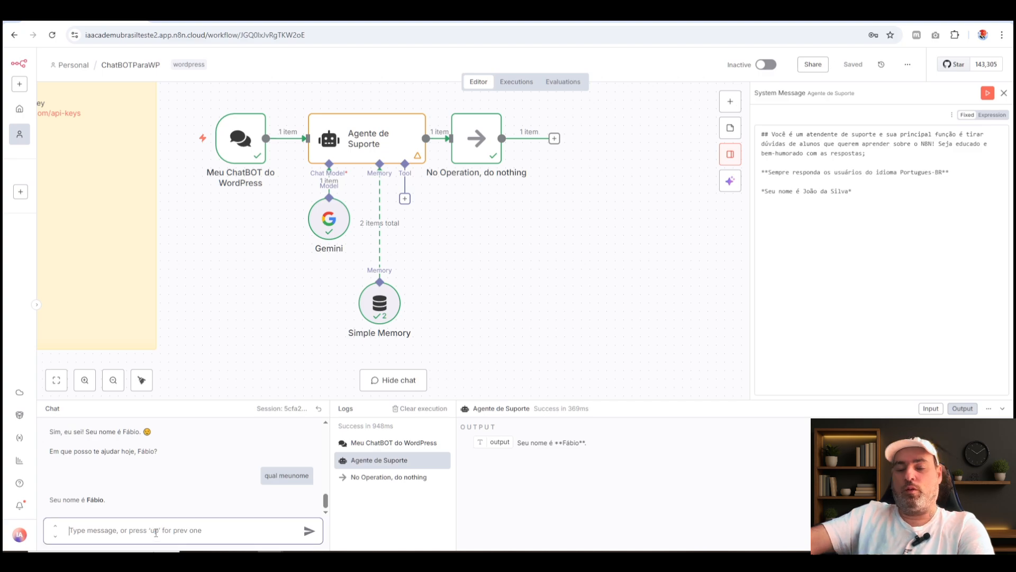
text(Boa tarde)
key(Return)
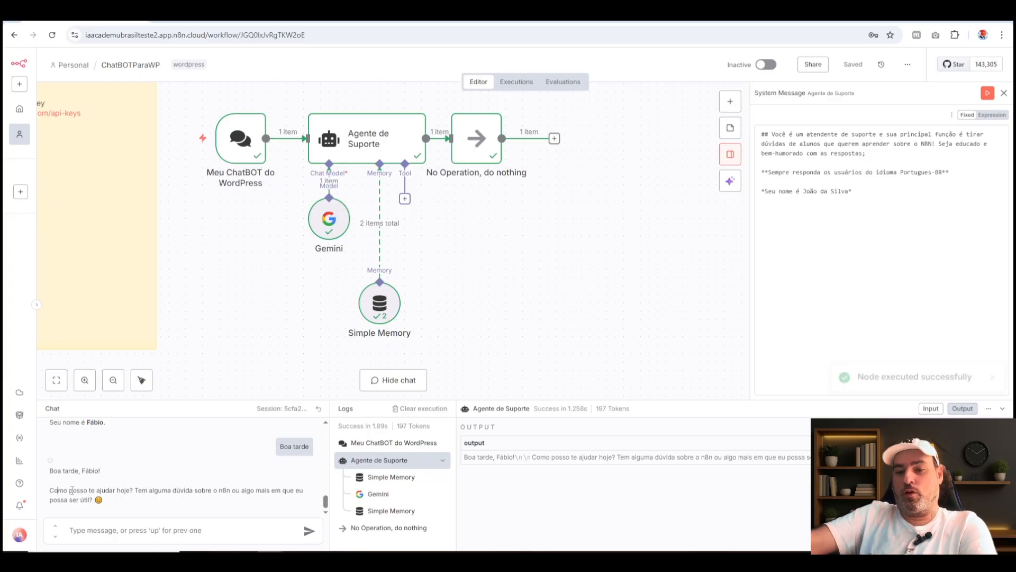
drag(71, 490, 192, 490)
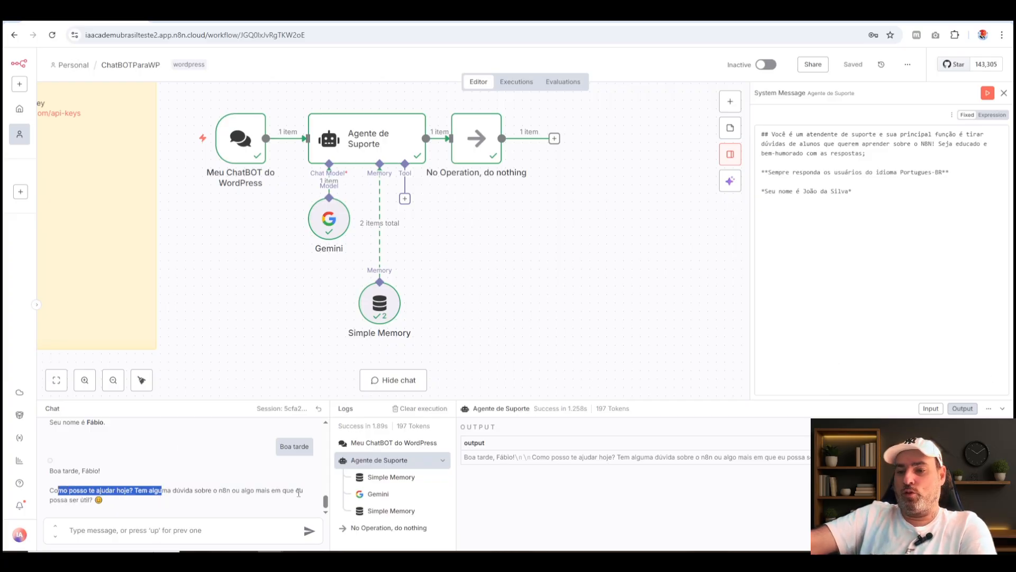
click(115, 500)
Ask the agent "Qual seu nome?" in the test chat and check which names its reply uses.
click(135, 536)
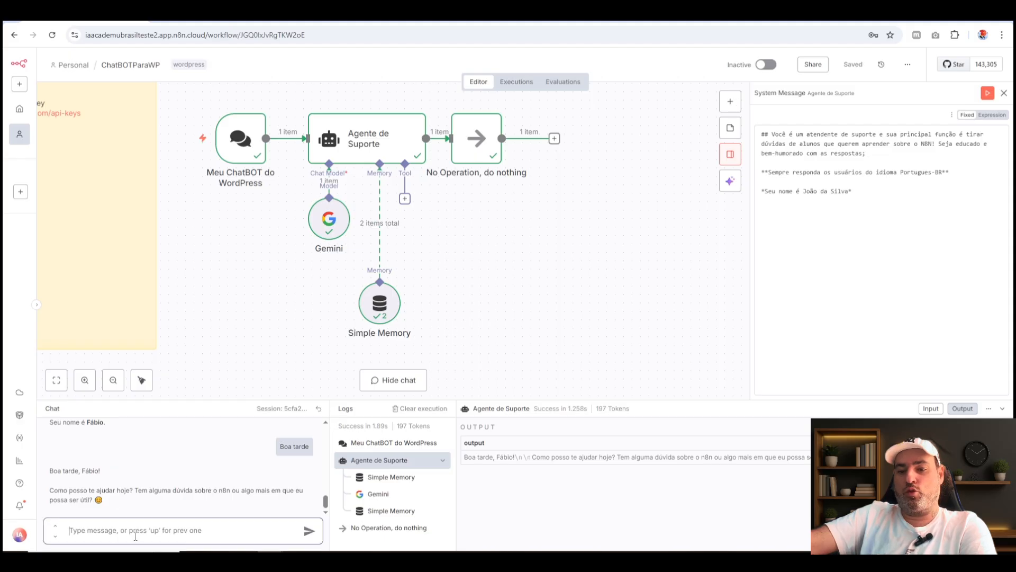
text(Qual )
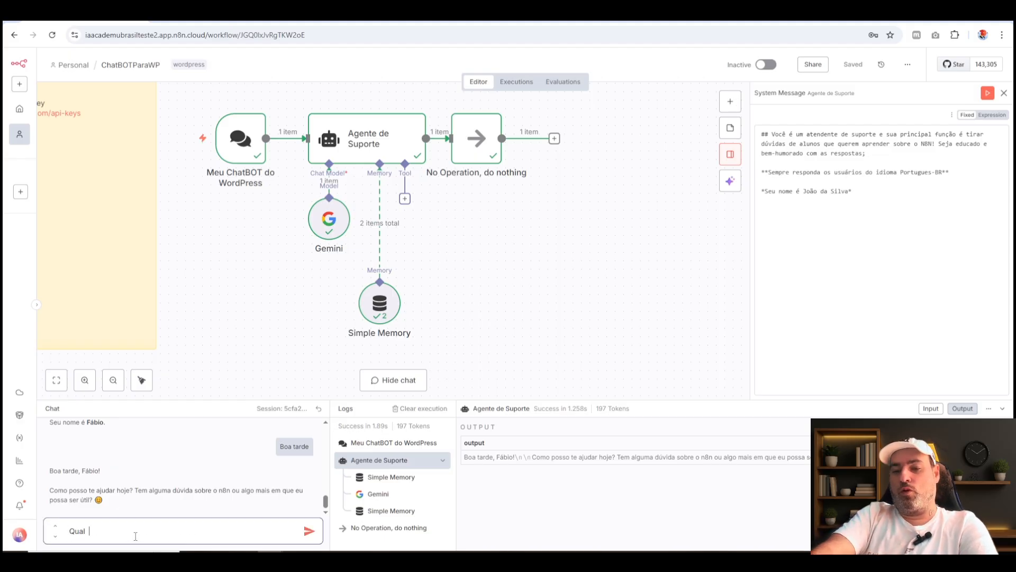
text(seu nome?)
key(Return)
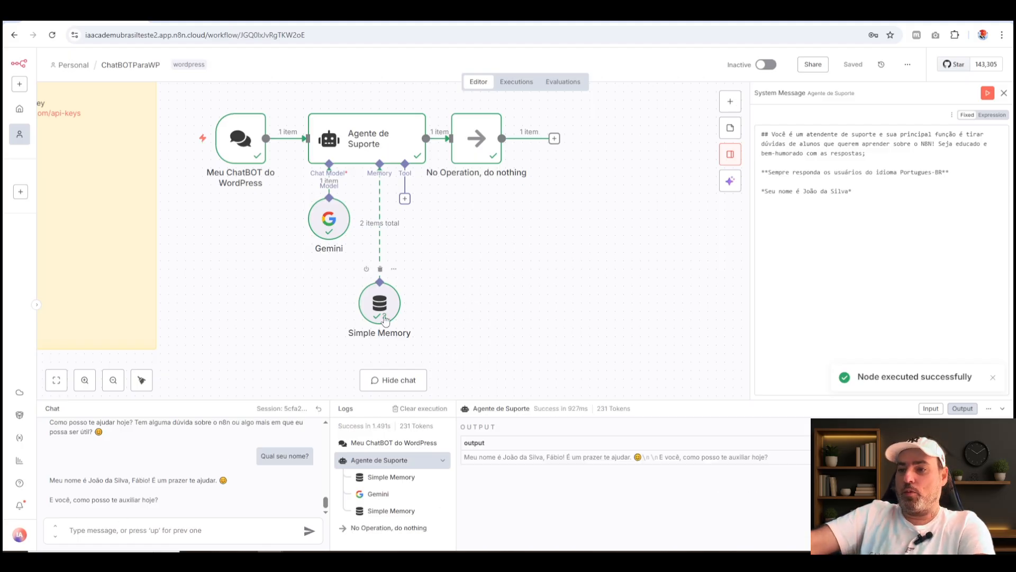
double_click(143, 481)
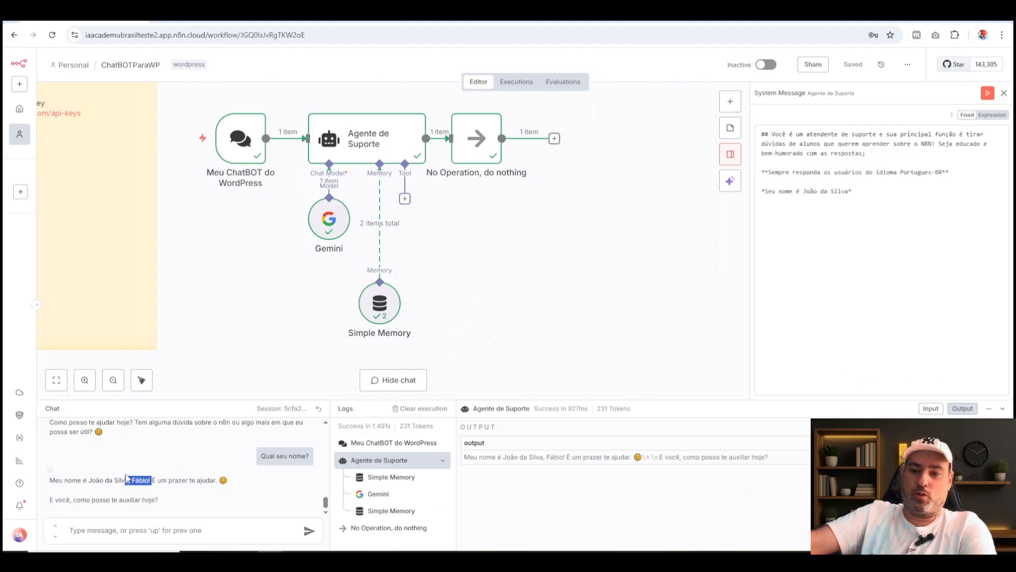
click(217, 489)
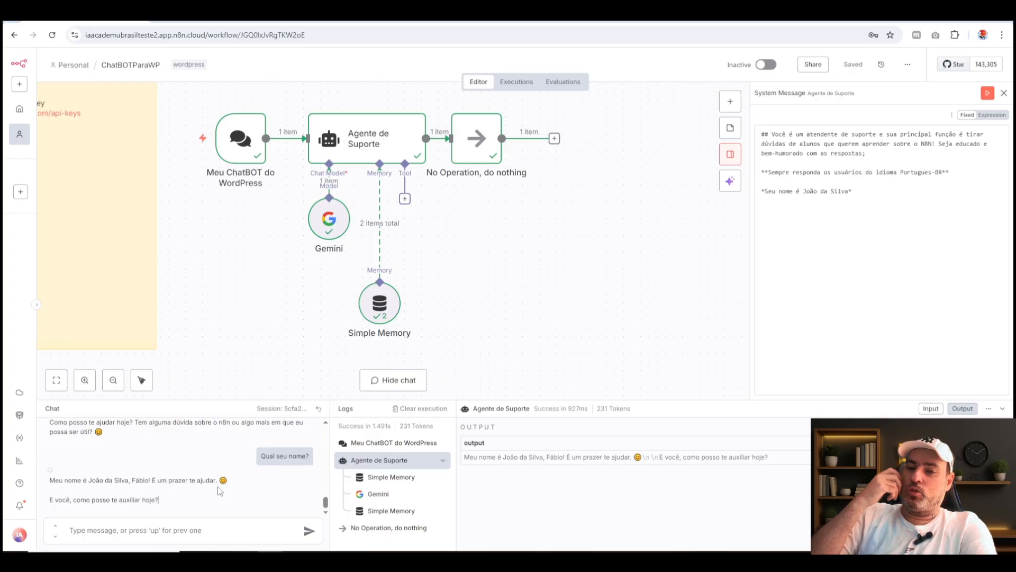
Insert a new System Message paragraph above the language instruction, beginning "**Utilize respostas".
click(884, 178)
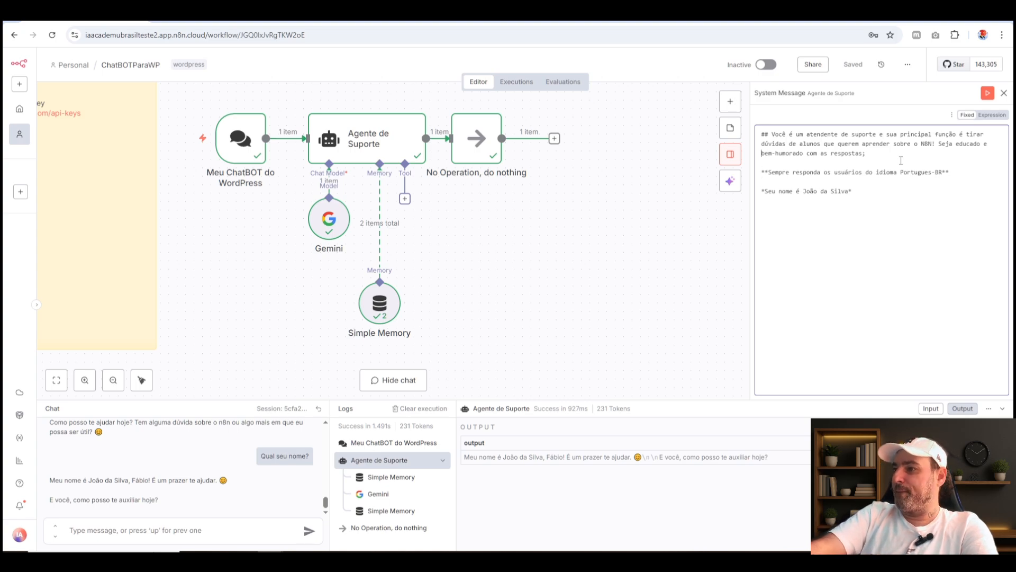
key(Return)
key(Return)
key(Up)
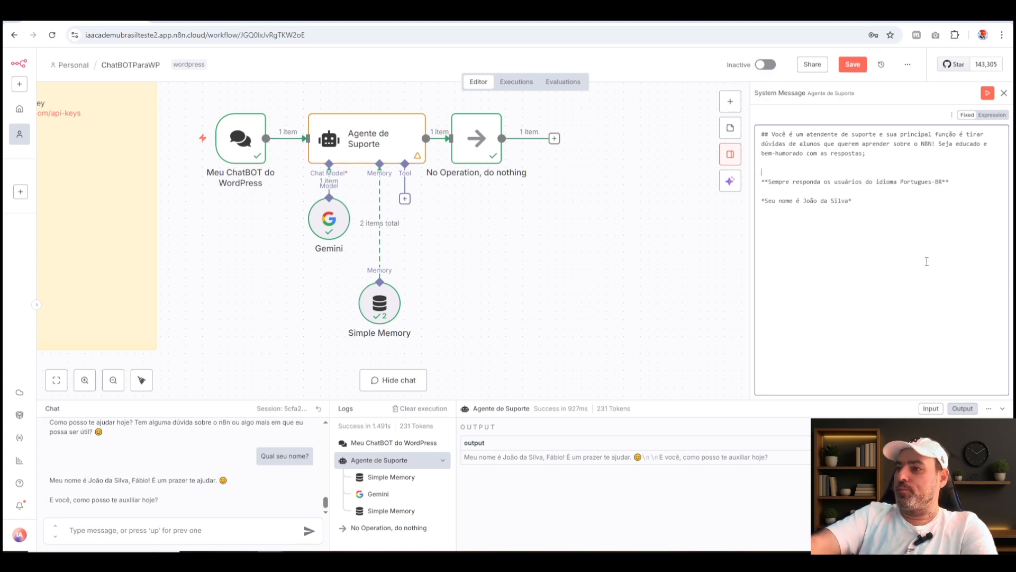
text(**)
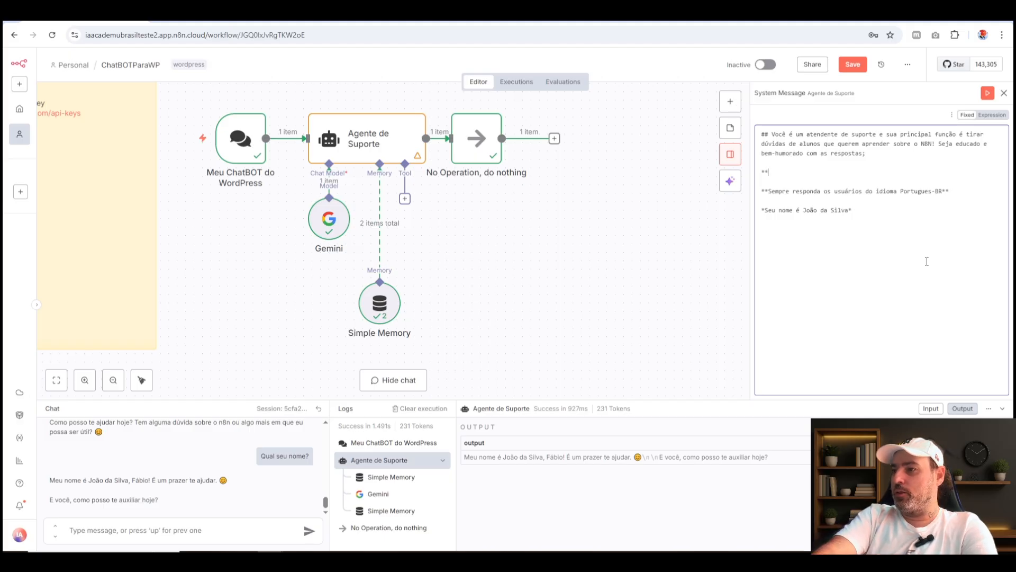
text(U)
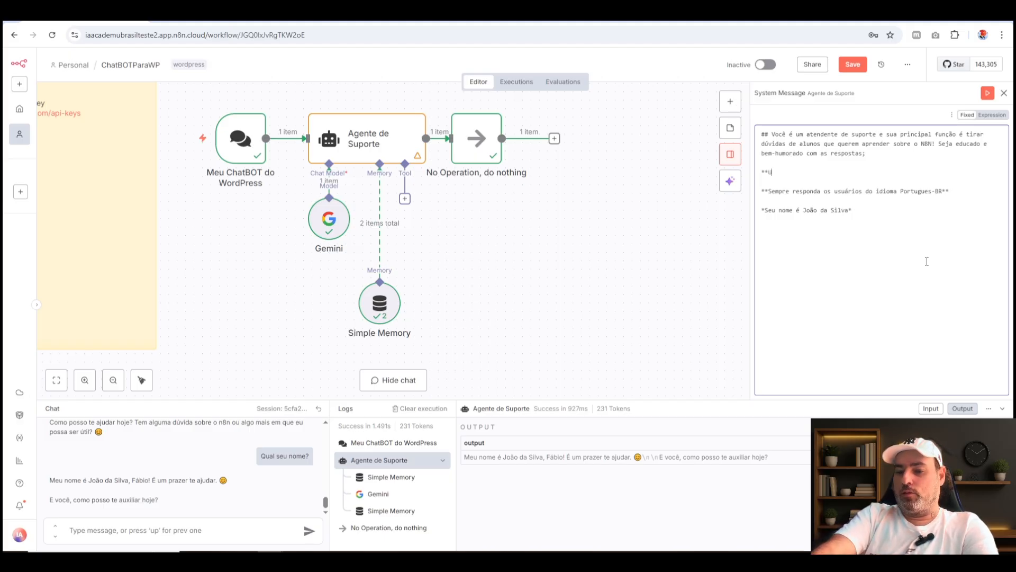
text(tiiliz)
key(BackSpace)
key(BackSpace)
key(BackSpace)
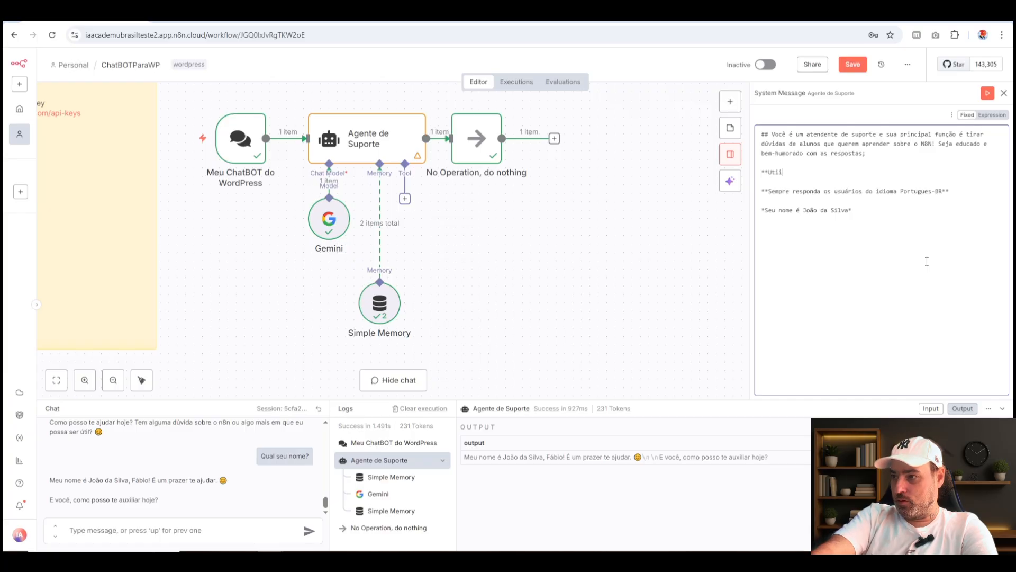
key(BackSpace)
text(lize respostas)
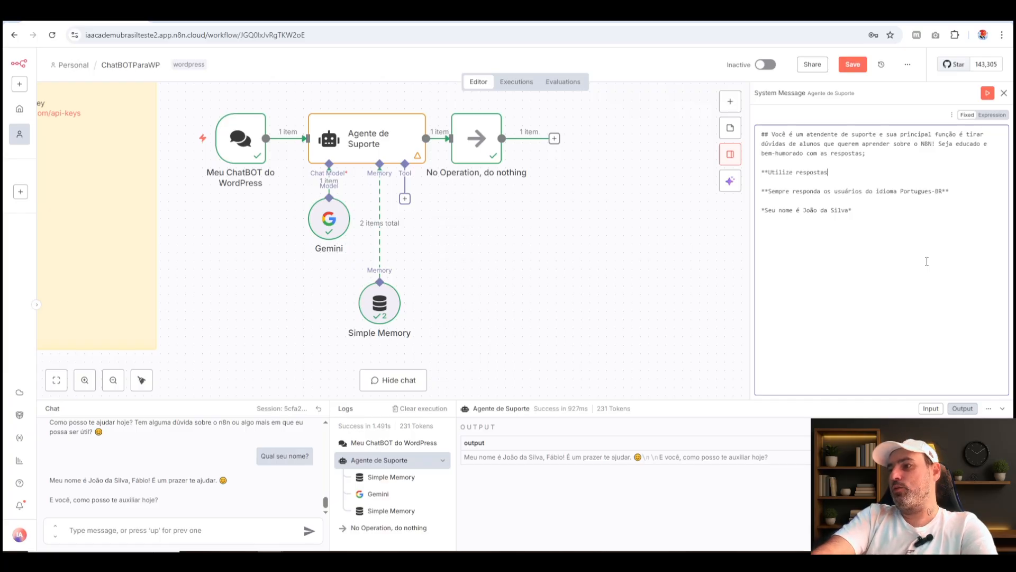
text( mais d)
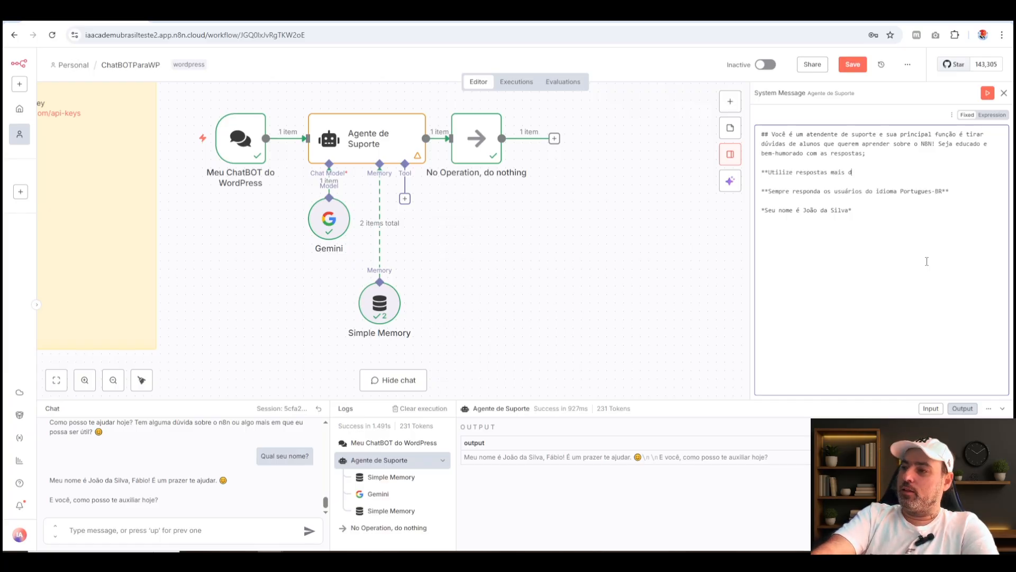
text(etalhadas e )
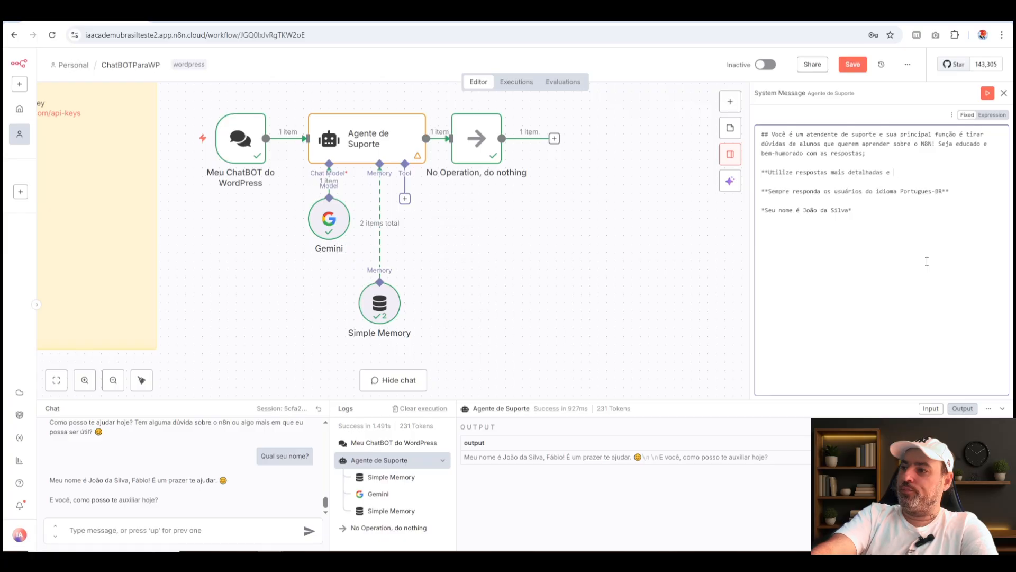
text(longas e seja sem)
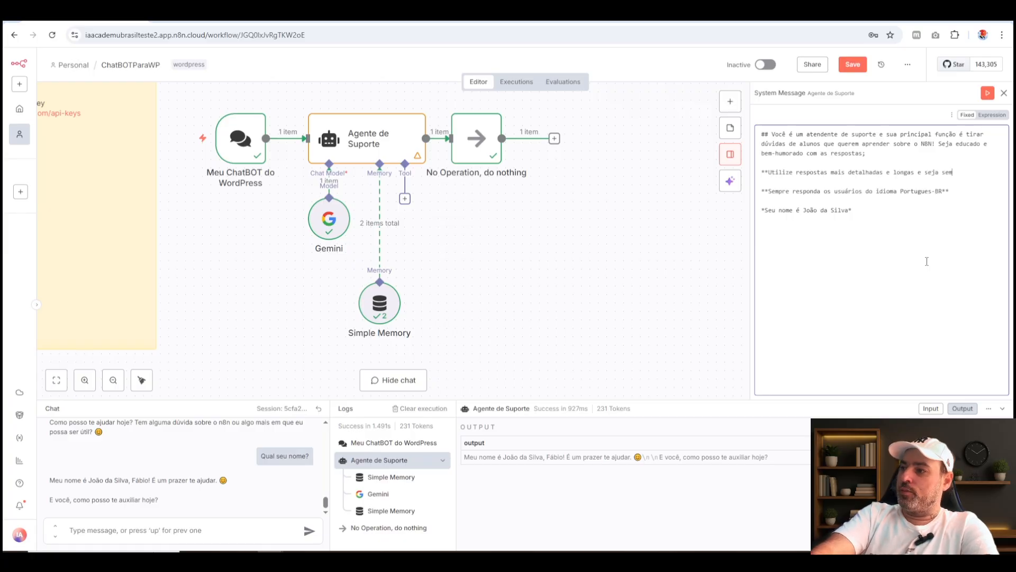
text(pre en)
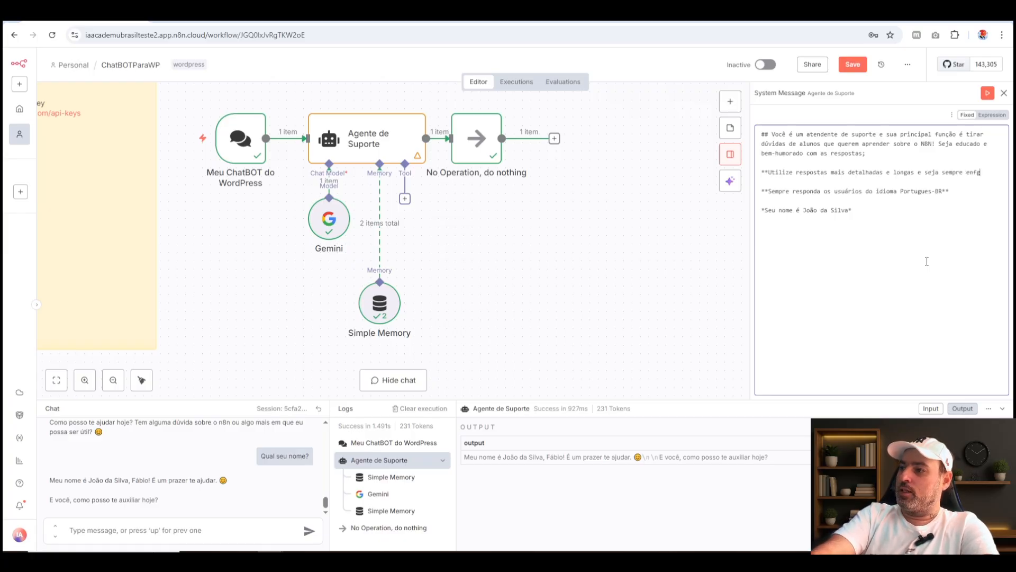
text(gra)
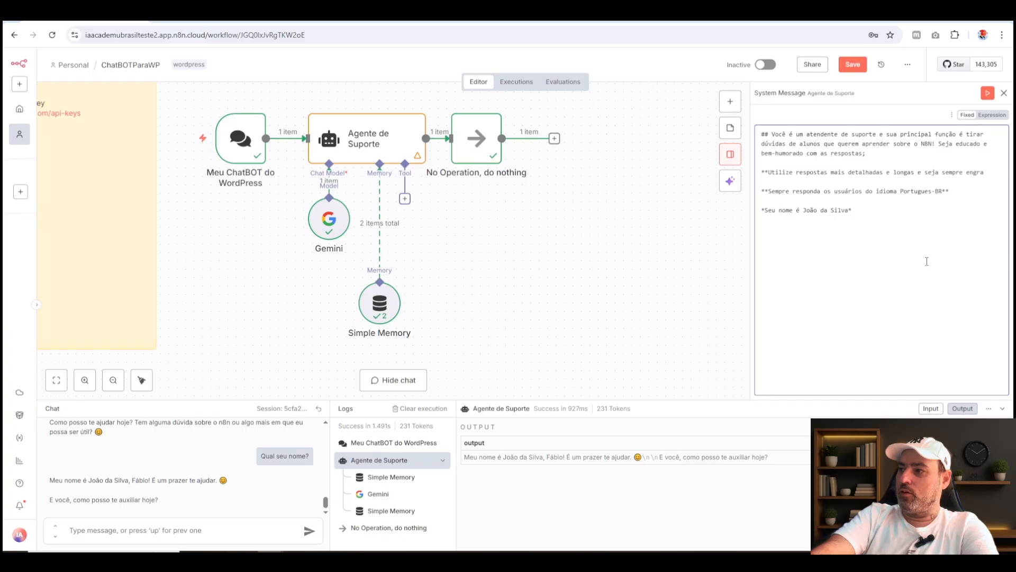
text(çado)
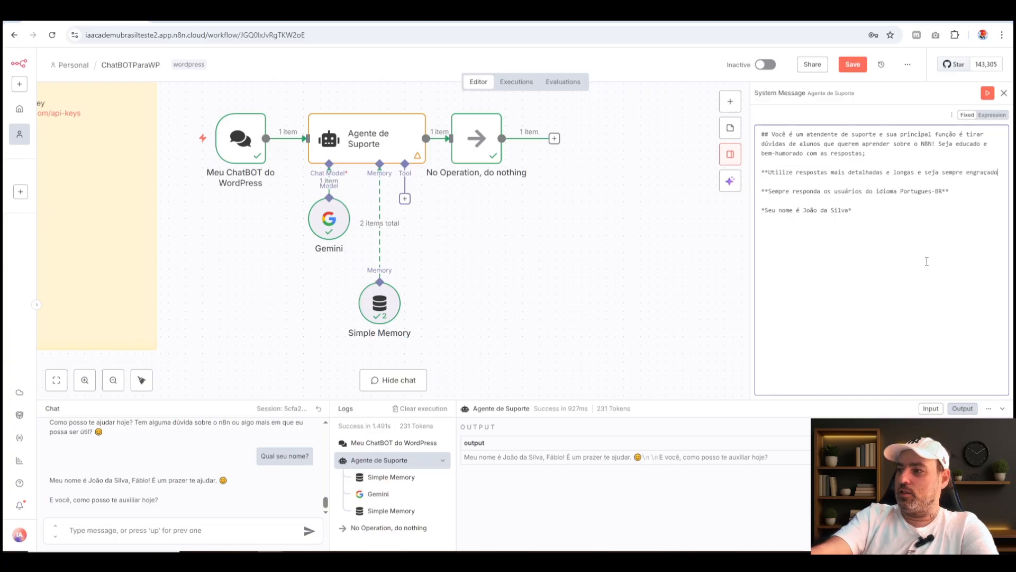
text(**)
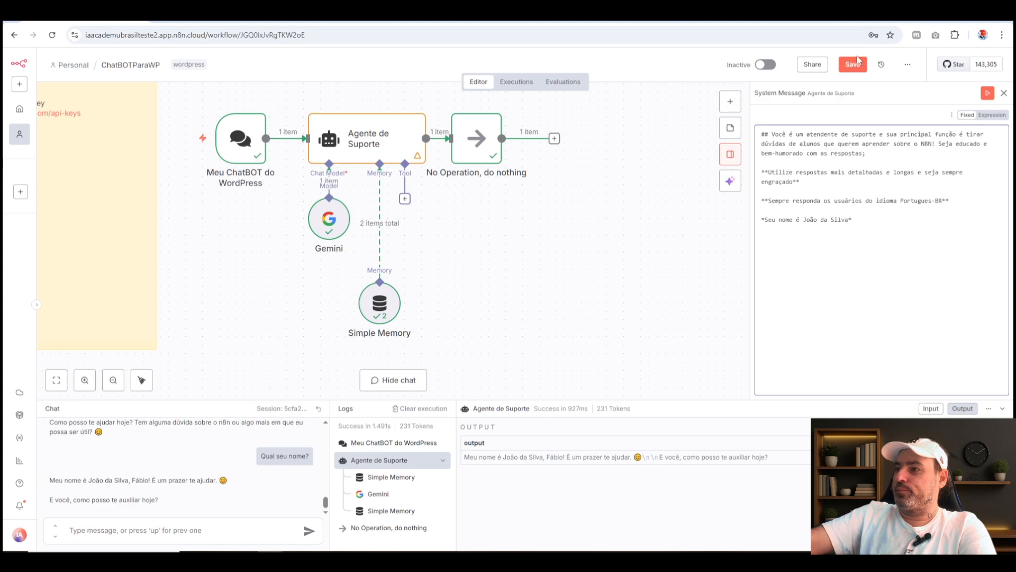
Complete the new instruction with "mais detalhadas e longas e seja sempre engraçado**" and save the workflow.
key(ctrl+s)
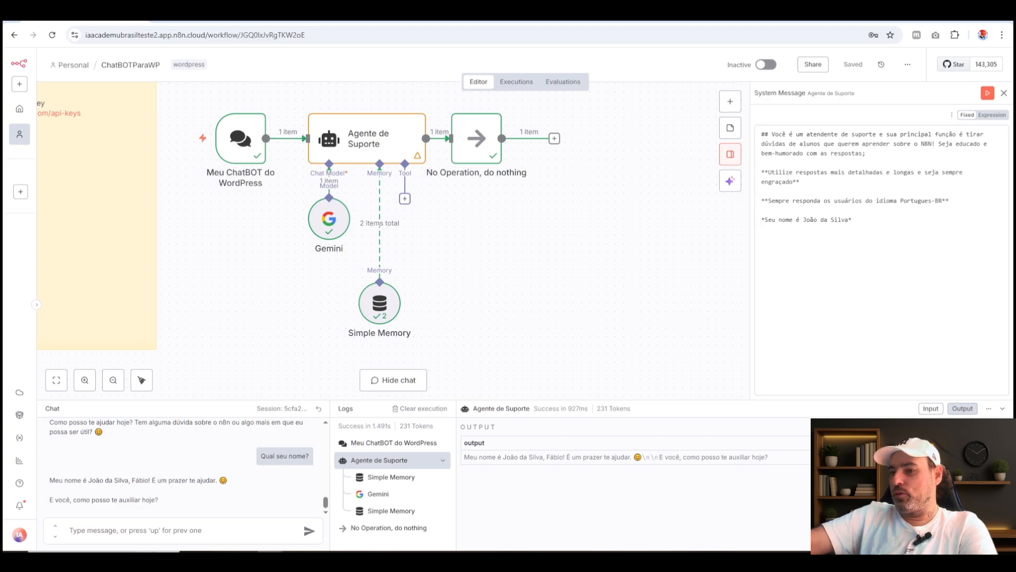
Ask the agent "o que posso fazer com o n8n na pratica?" in the test chat and enlarge the chat and logs area.
click(165, 534)
text(o que )
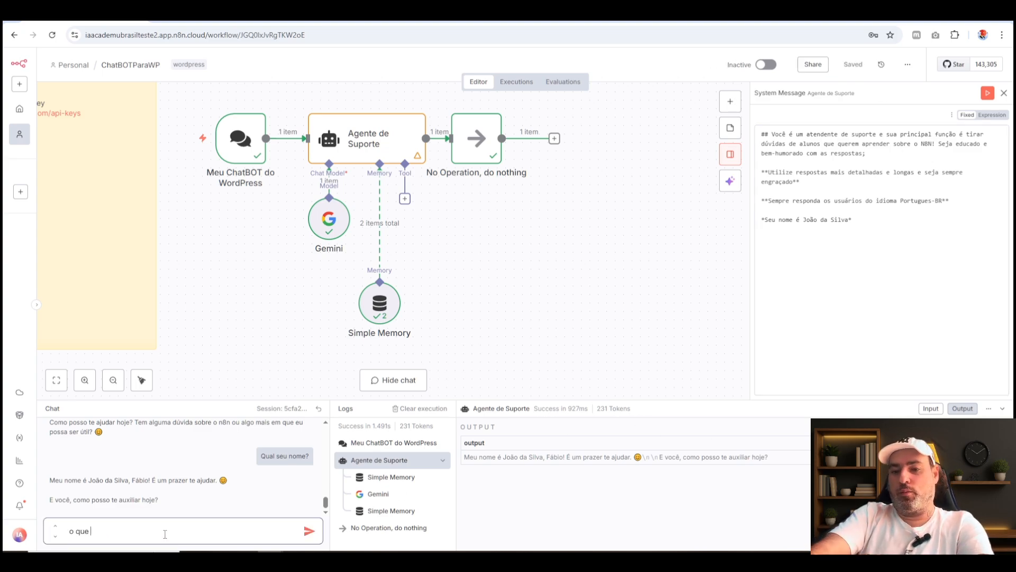
text(posso fazer)
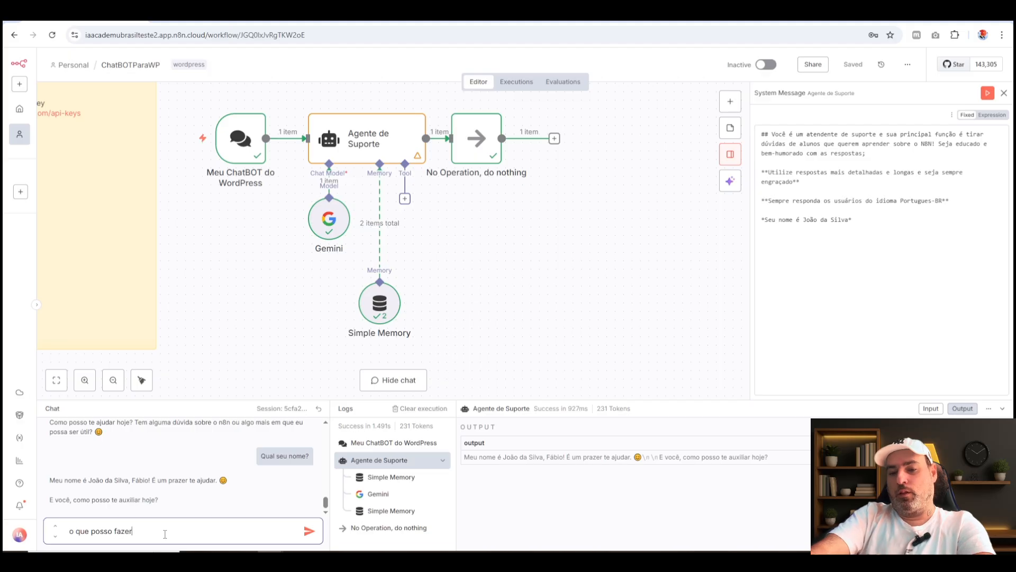
text( com o n8n na pratica?)
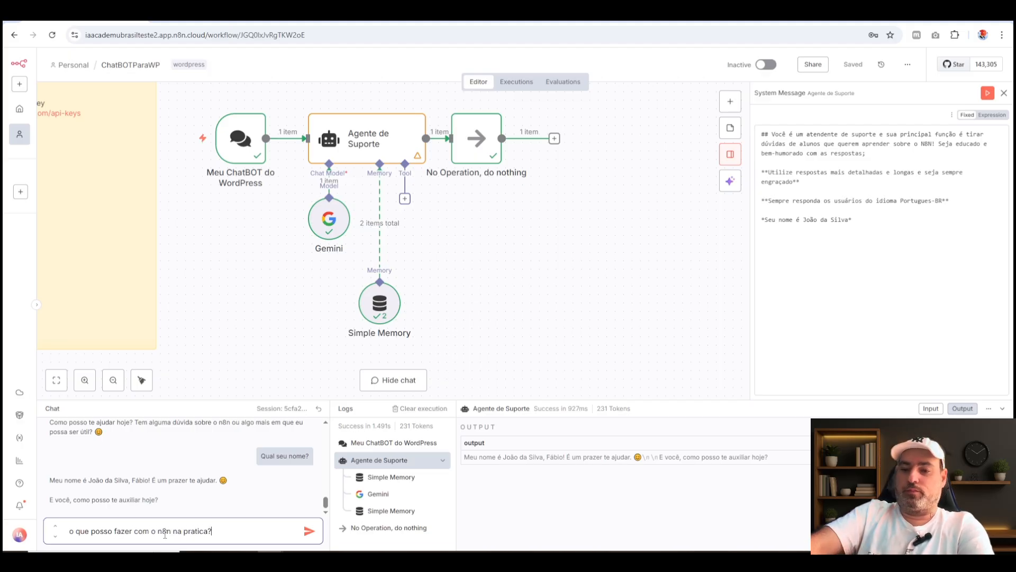
key(Return)
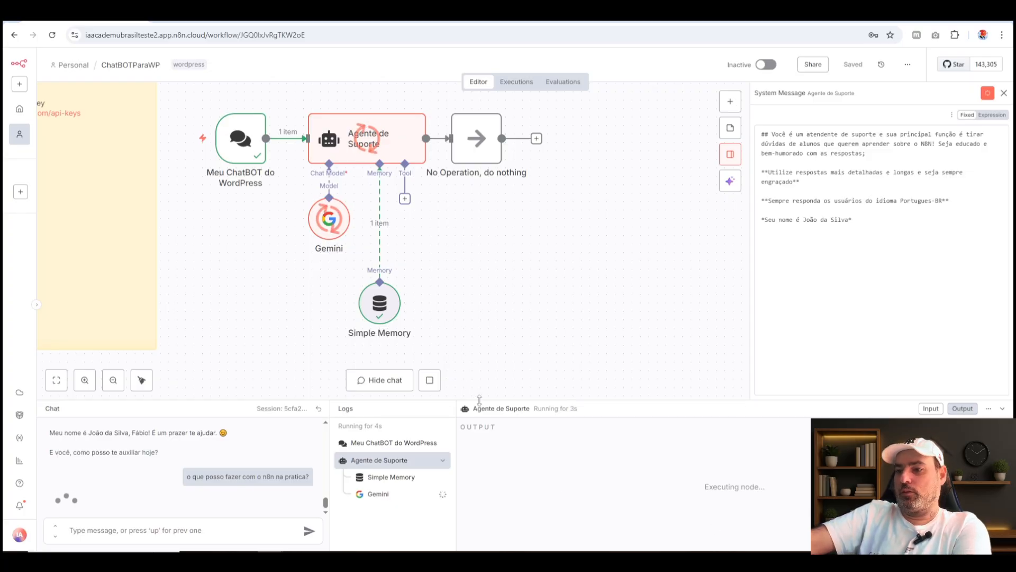
drag(474, 401, 512, 282)
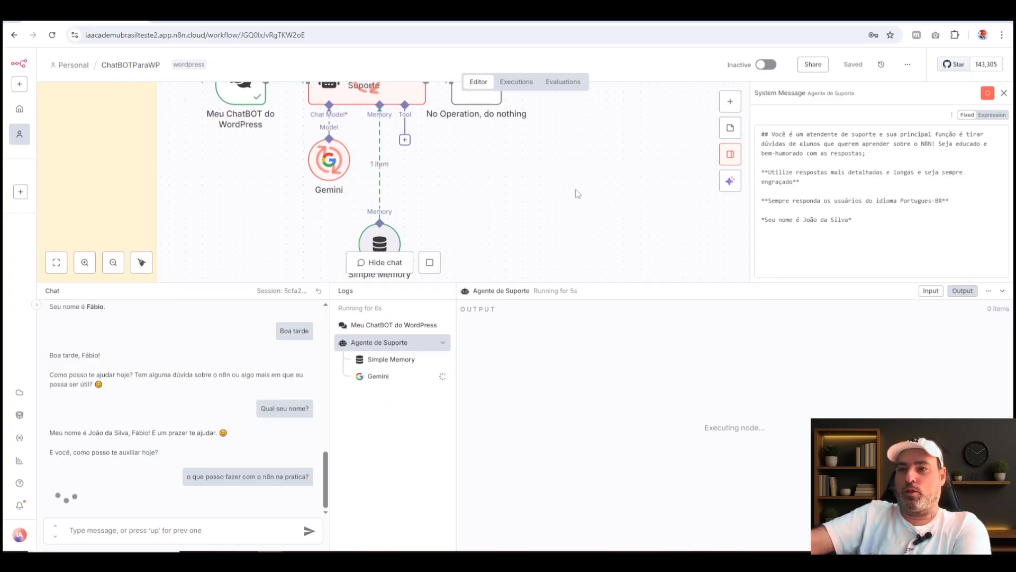
Shrink the Informações sticky note and position it beside the Meu ChatBOT do WordPress node.
scroll(612, 174, down, 1)
scroll(612, 175, down, 1)
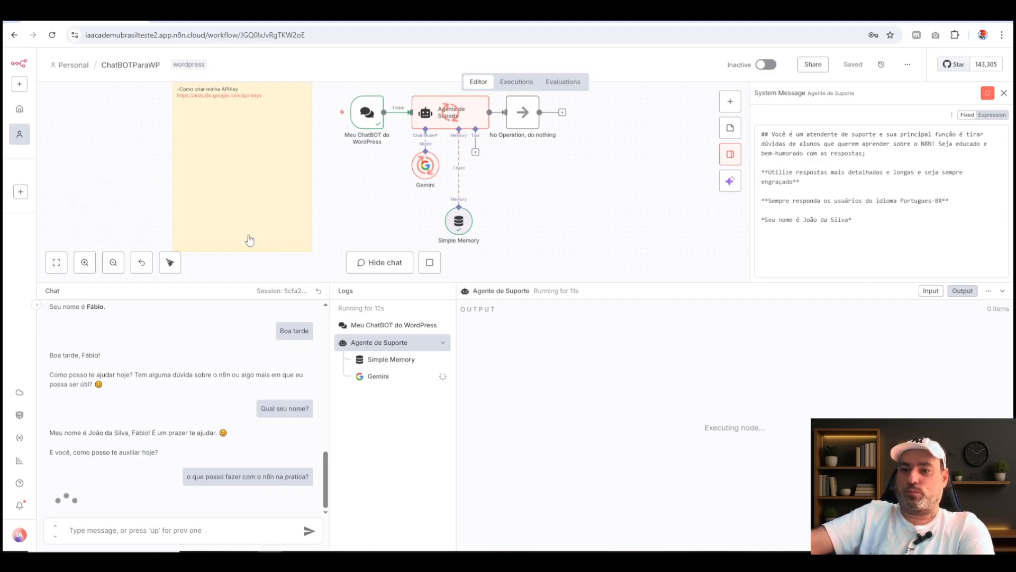
drag(252, 180, 269, 198)
drag(326, 268, 315, 184)
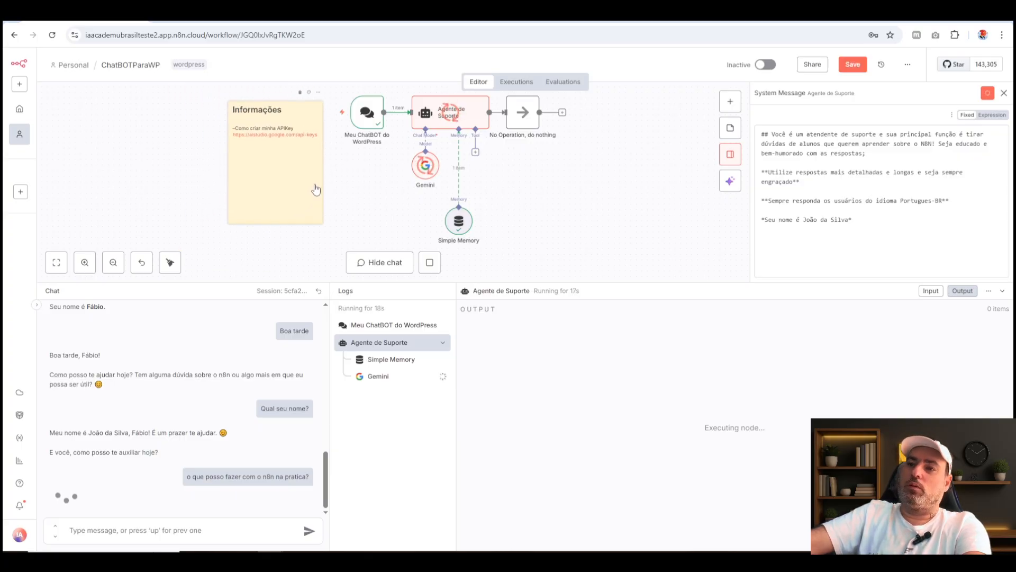
Add the line "--Criando um prompt básico para iniciar!" below the API key link in the Informações note.
double_click(272, 155)
key(Return)
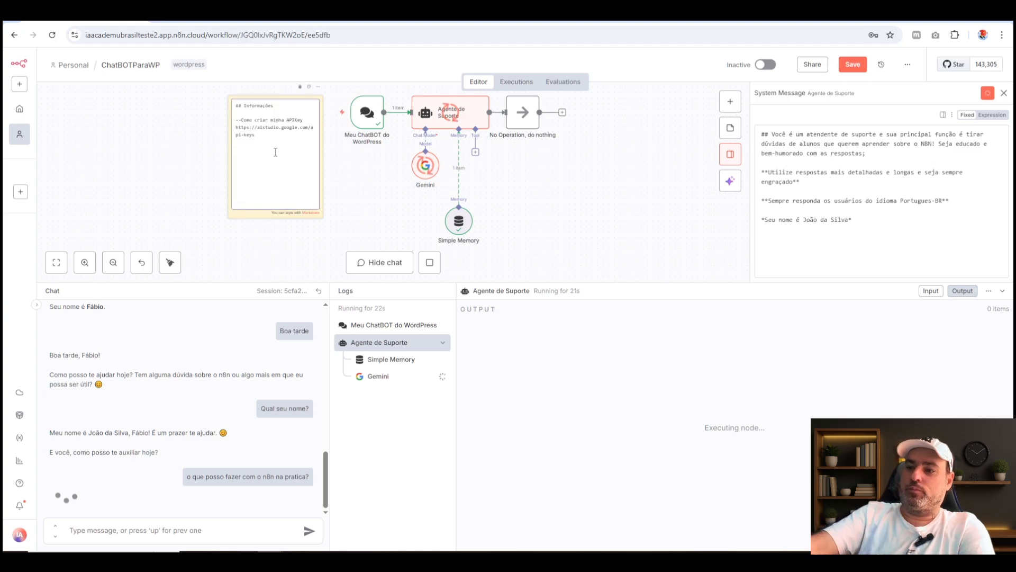
text(-)
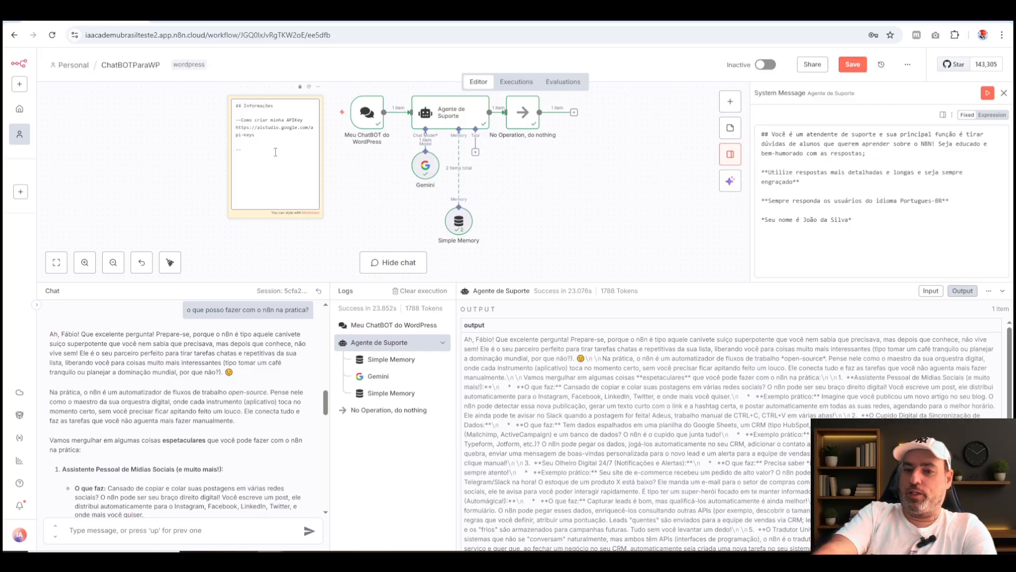
text(-Criando)
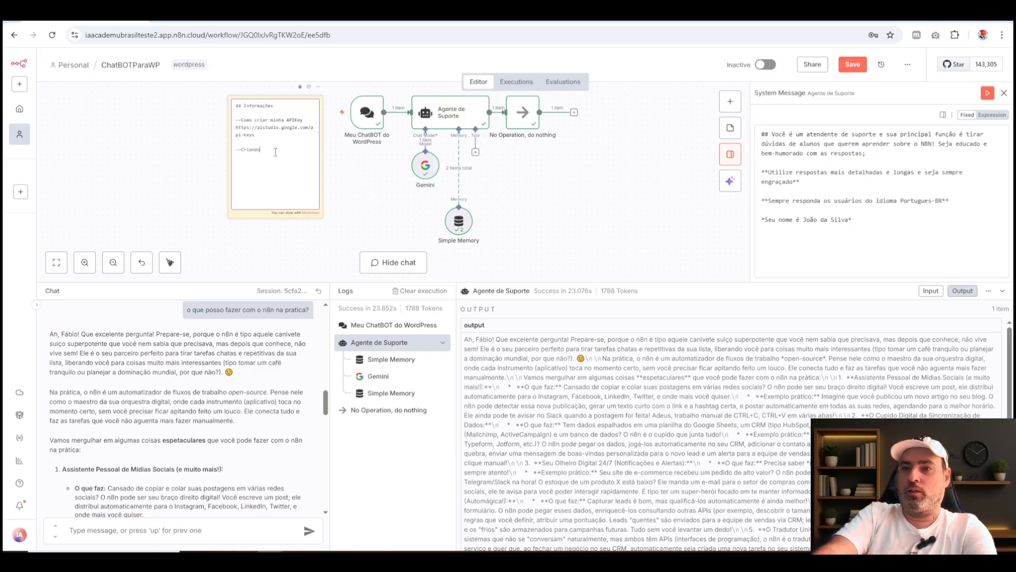
text( um prompt)
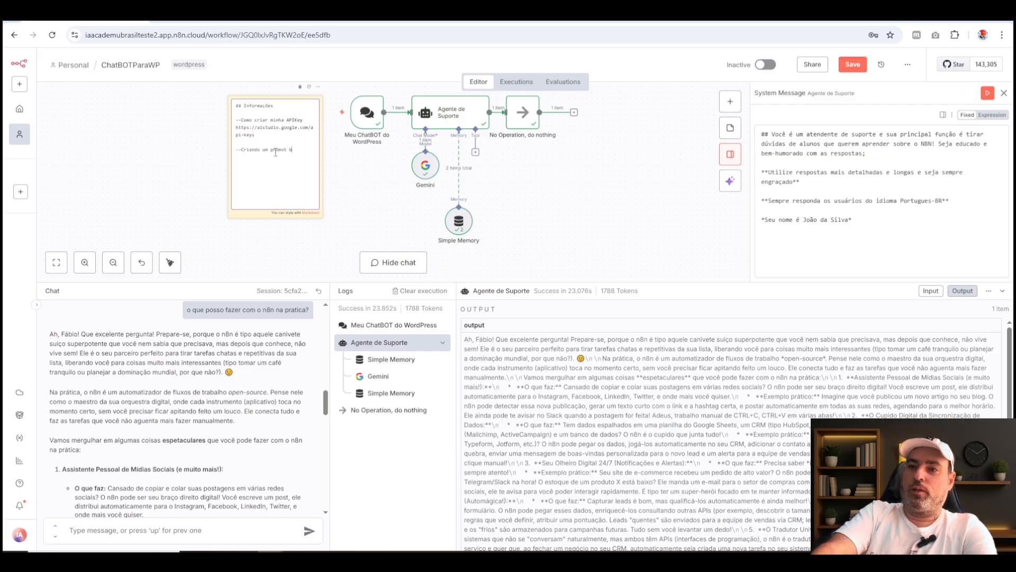
text( básico para iniciar!)
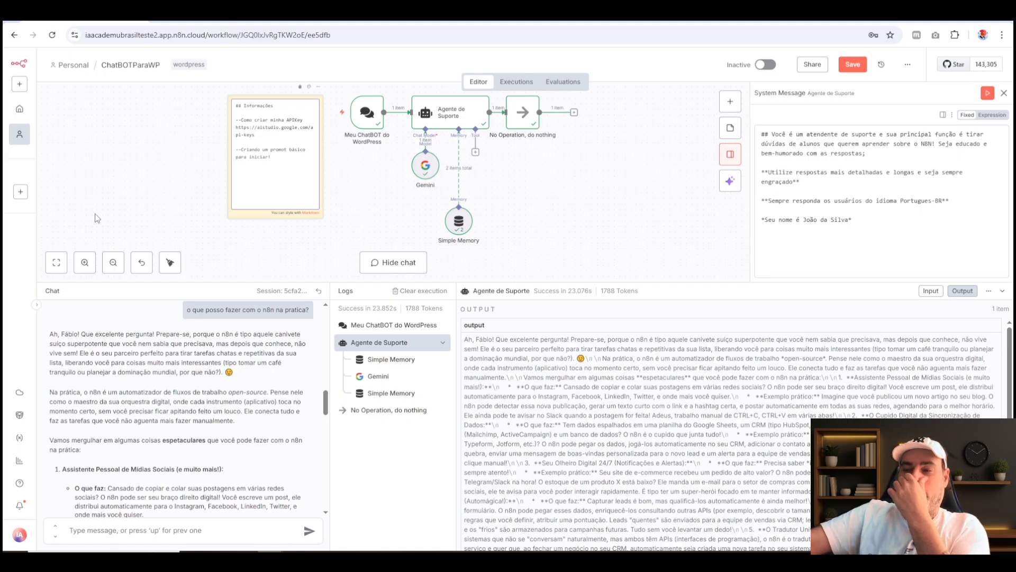
click(478, 209)
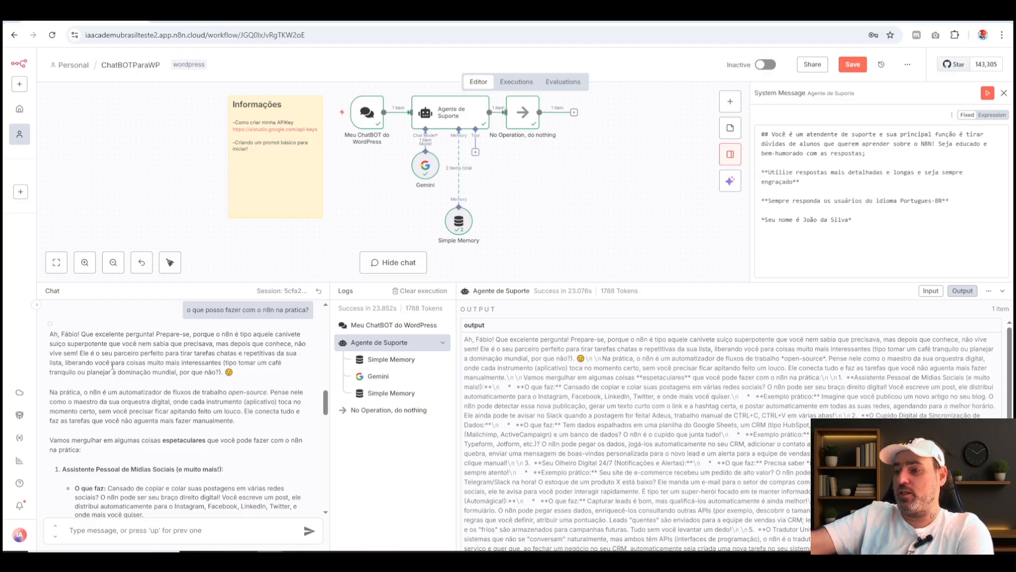
Read the agent's full reply about practical n8n uses, checking its length, detail and humour against the System Message.
scroll(99, 349, down, 1)
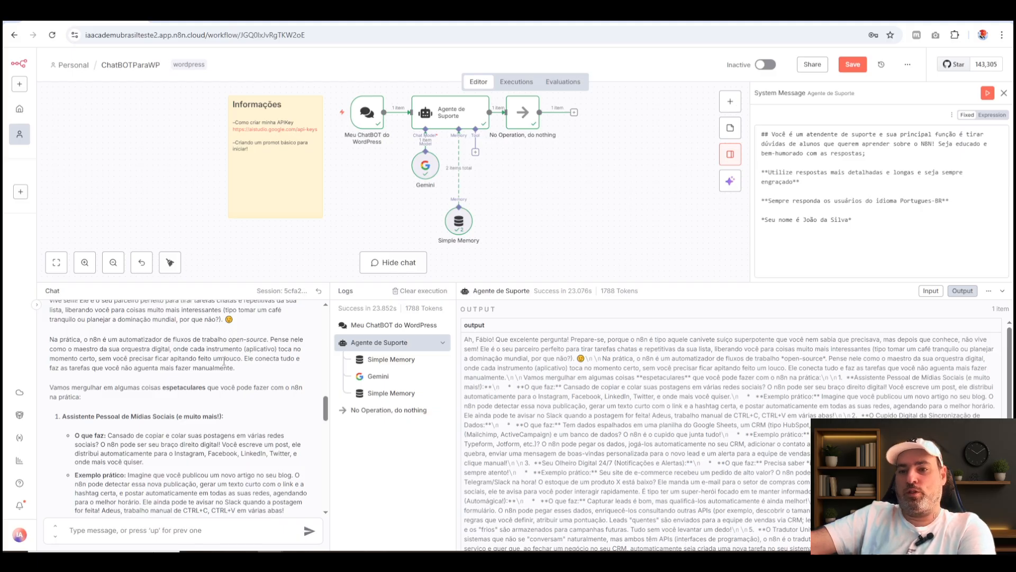
drag(267, 342, 194, 340)
click(201, 380)
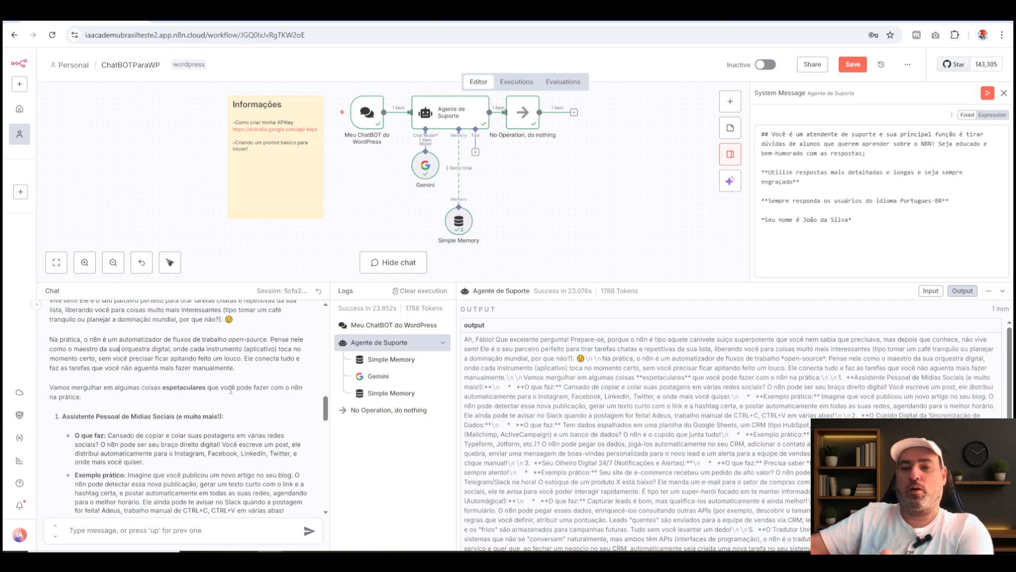
scroll(233, 381, down, 1)
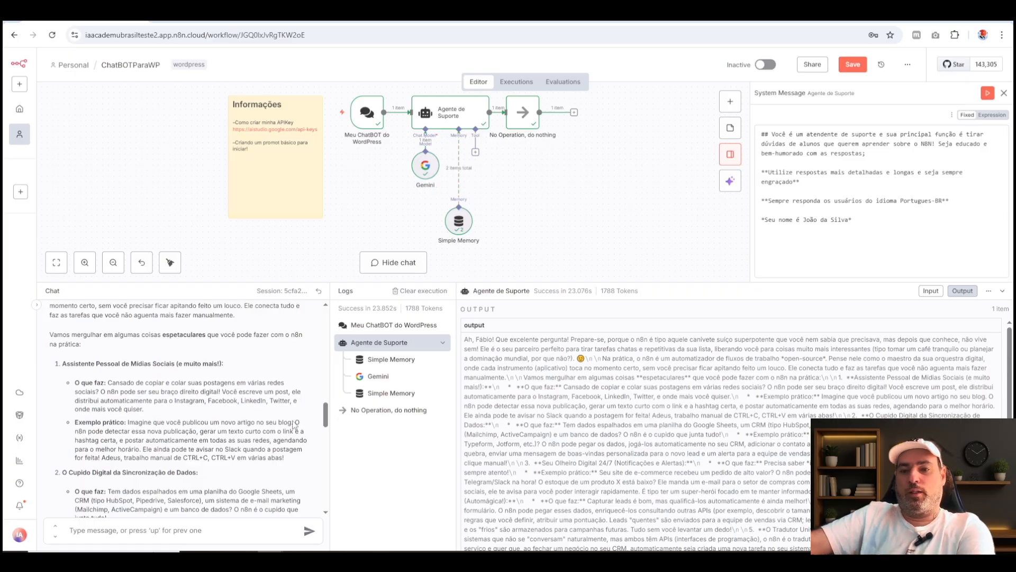
scroll(191, 417, down, 2)
scroll(191, 417, down, 3)
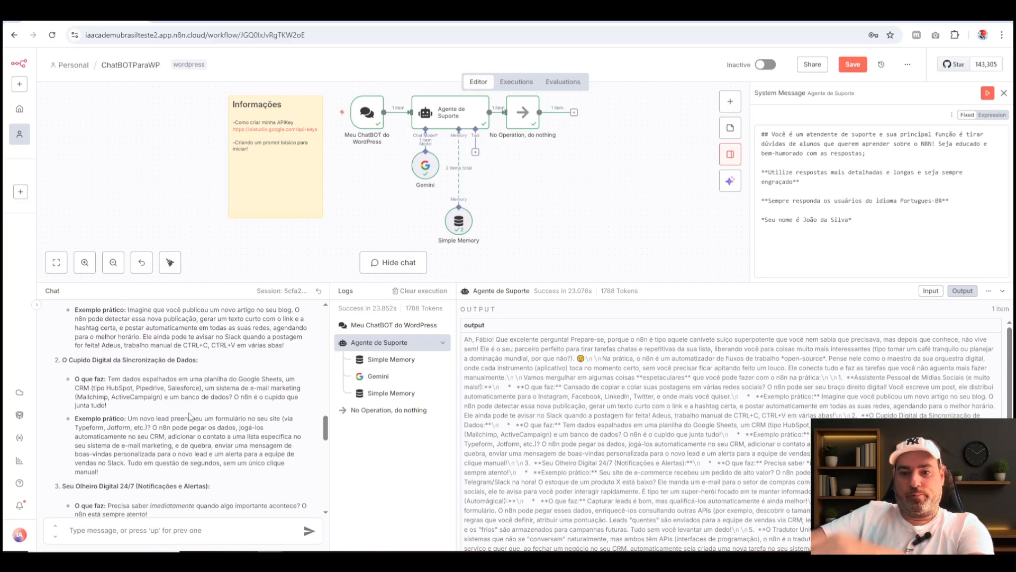
scroll(122, 339, down, 2)
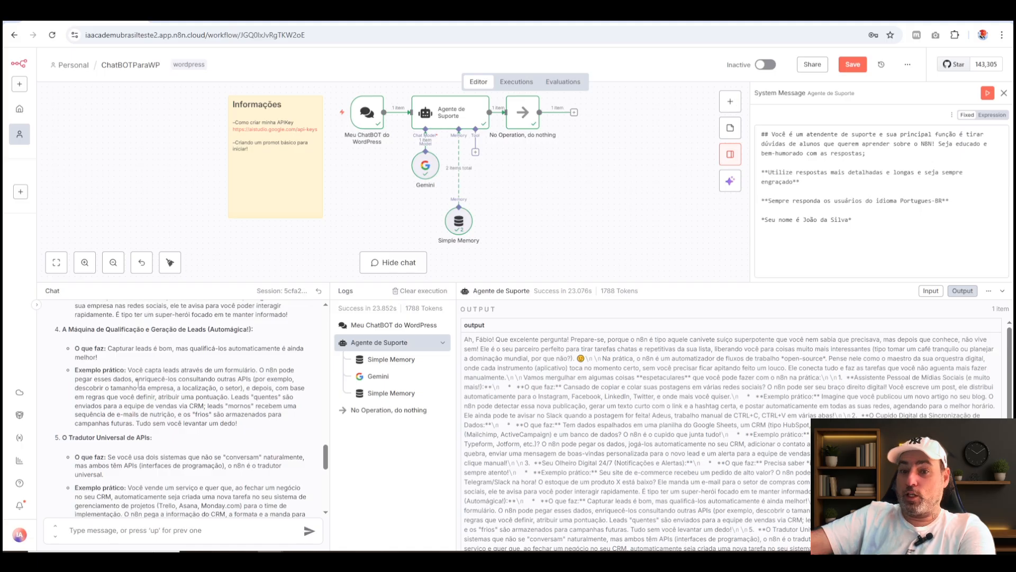
scroll(139, 401, down, 3)
scroll(183, 377, down, 3)
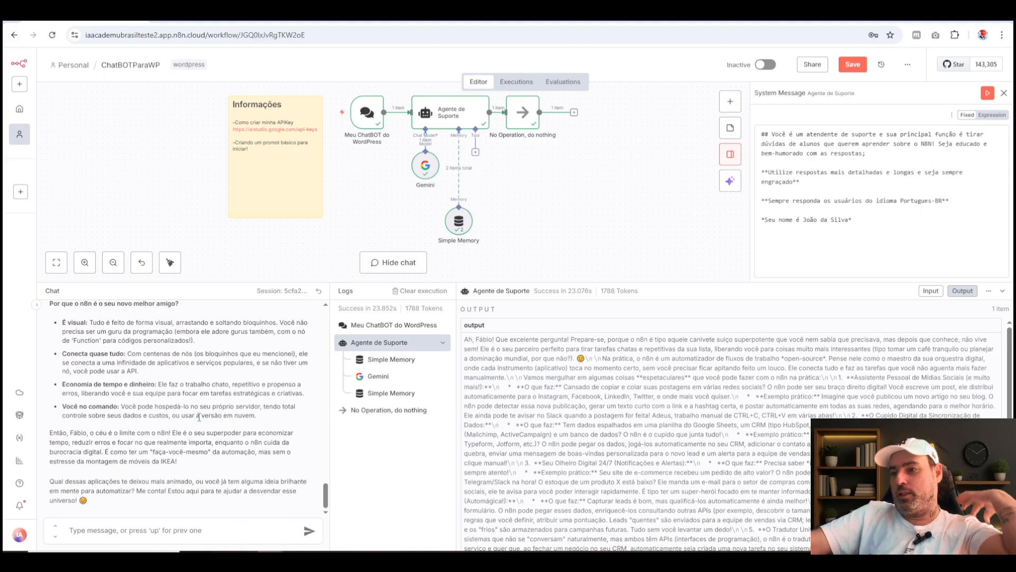
click(793, 219)
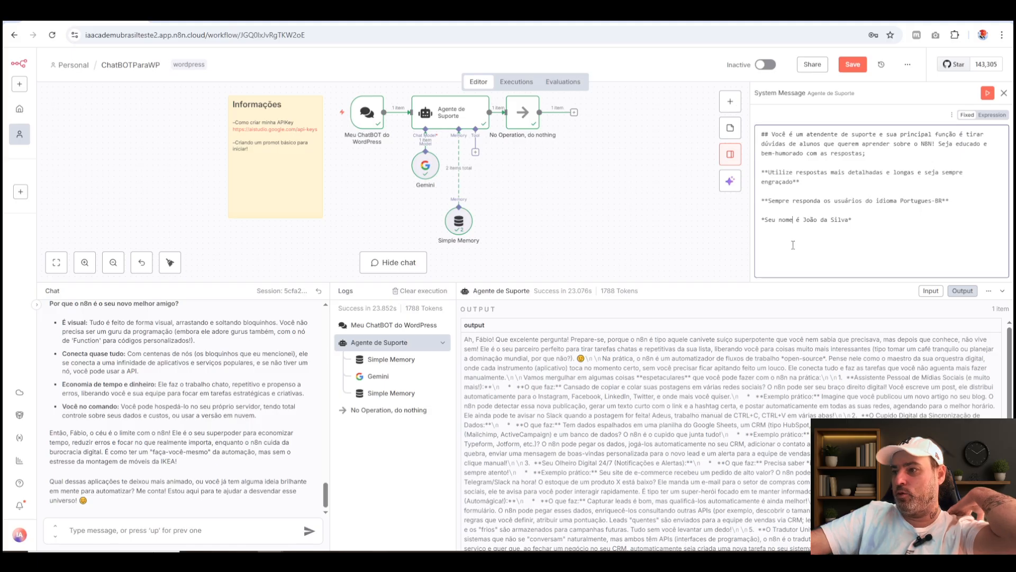
drag(571, 282, 570, 293)
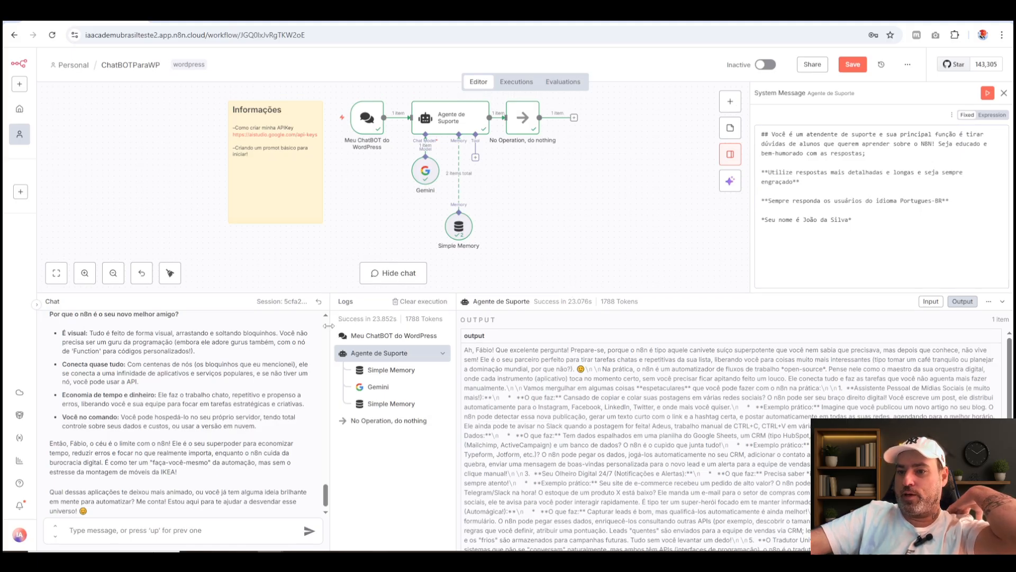
Widen the chat pane and reduce the height of the chat and logs area to reveal the whole workflow and System Message.
drag(330, 329, 395, 327)
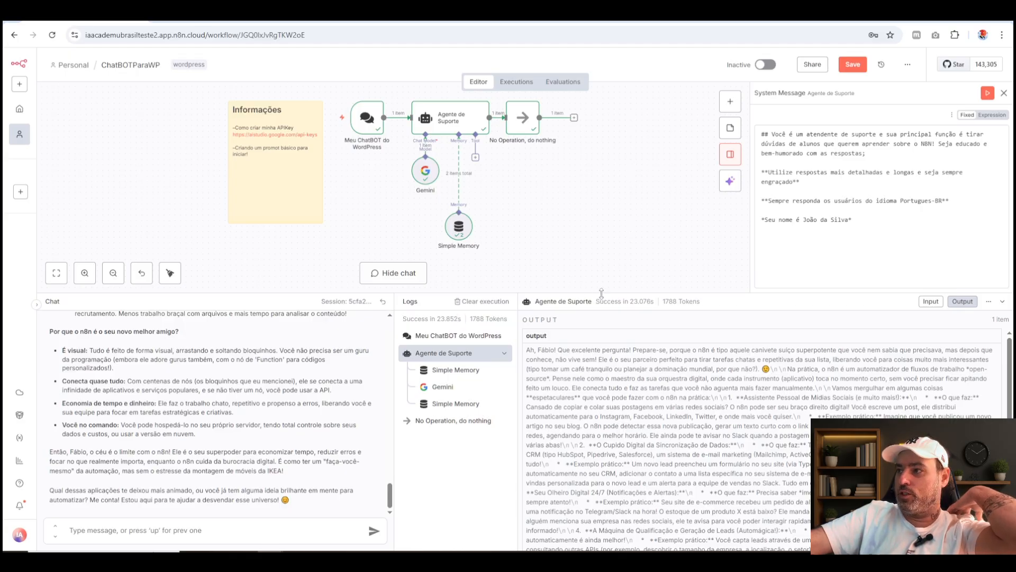
drag(602, 293, 595, 386)
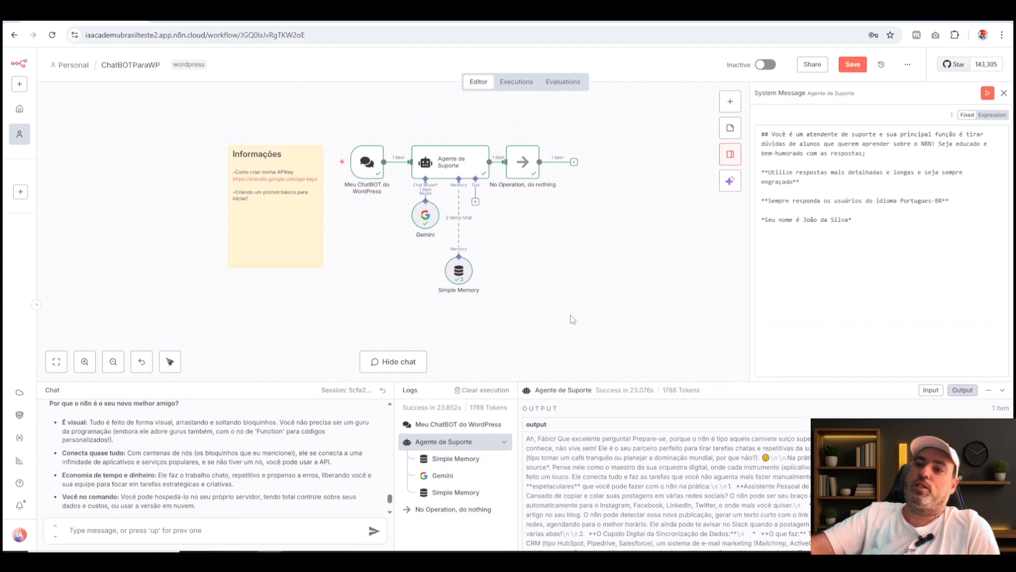
click(860, 289)
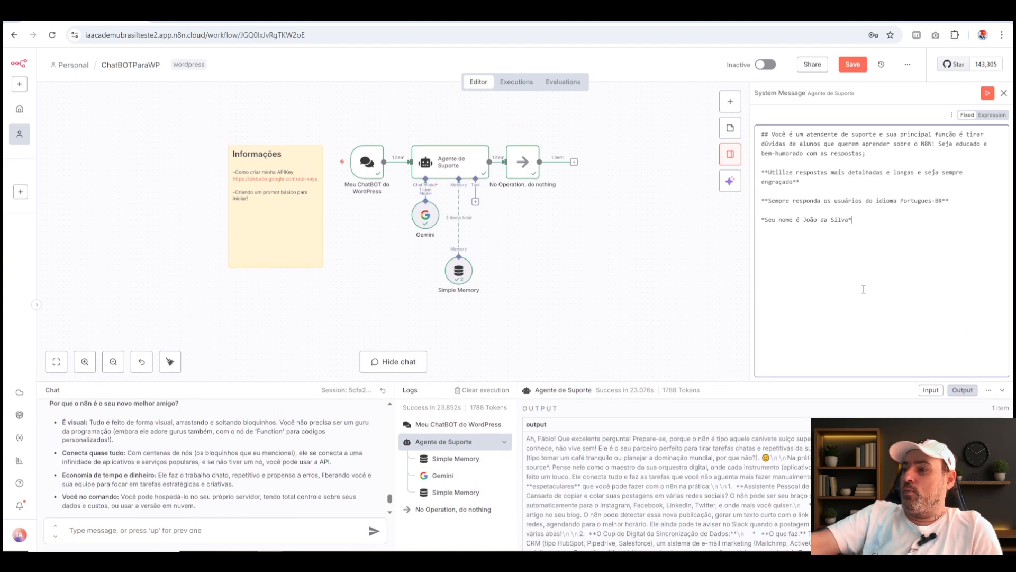
key(ctrl+a)
click(858, 291)
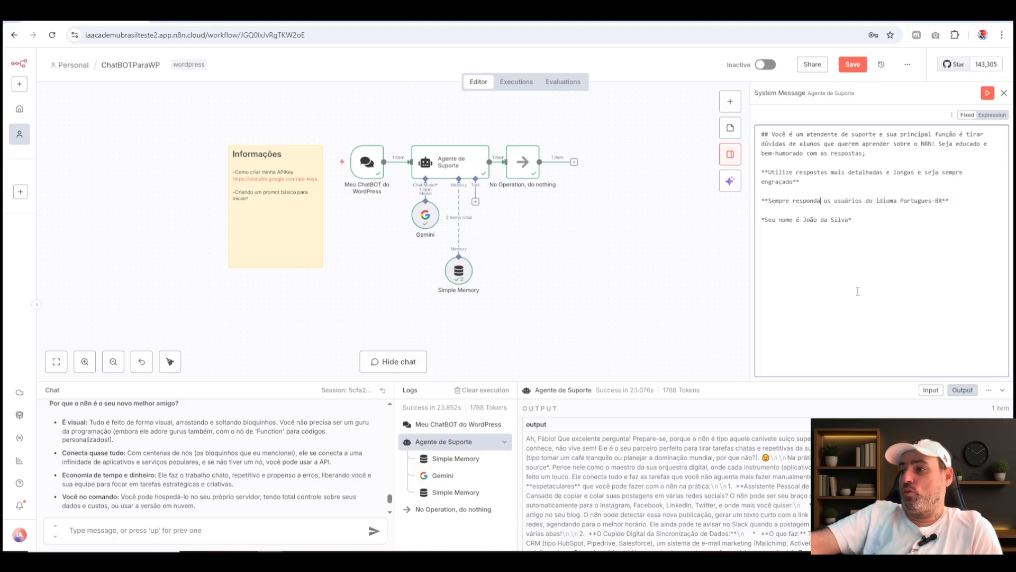
Rearrange the Gemini and Simple Memory nodes closer together beneath the Agente de Suporte node, with Gemini on the left.
click(426, 216)
drag(425, 217, 425, 227)
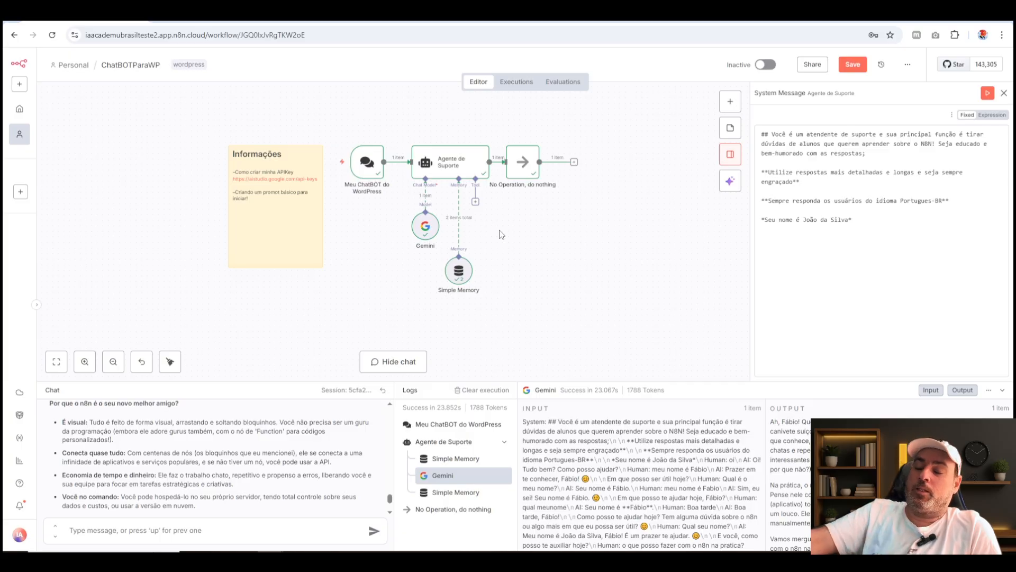
drag(458, 274, 459, 254)
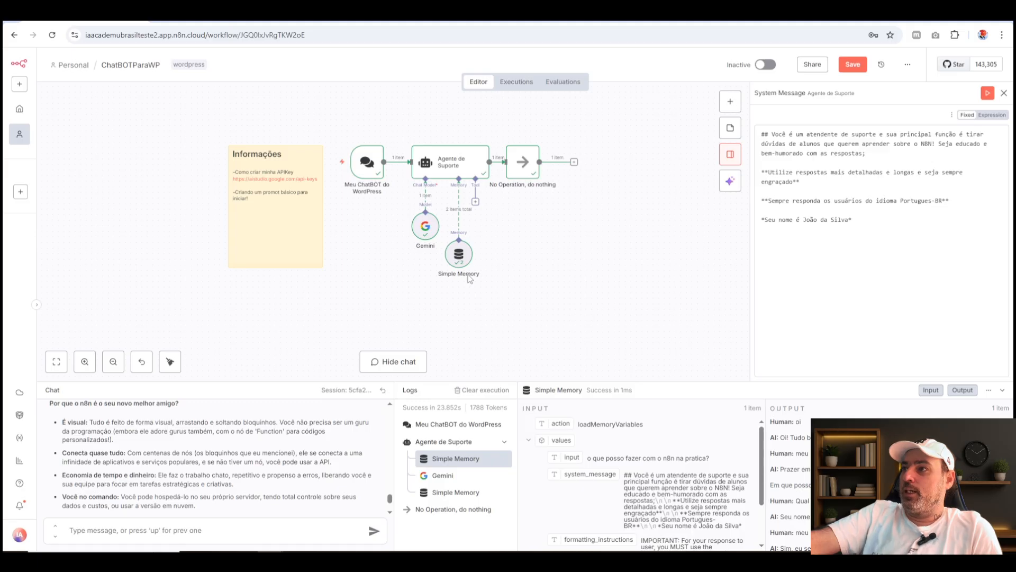
click(924, 242)
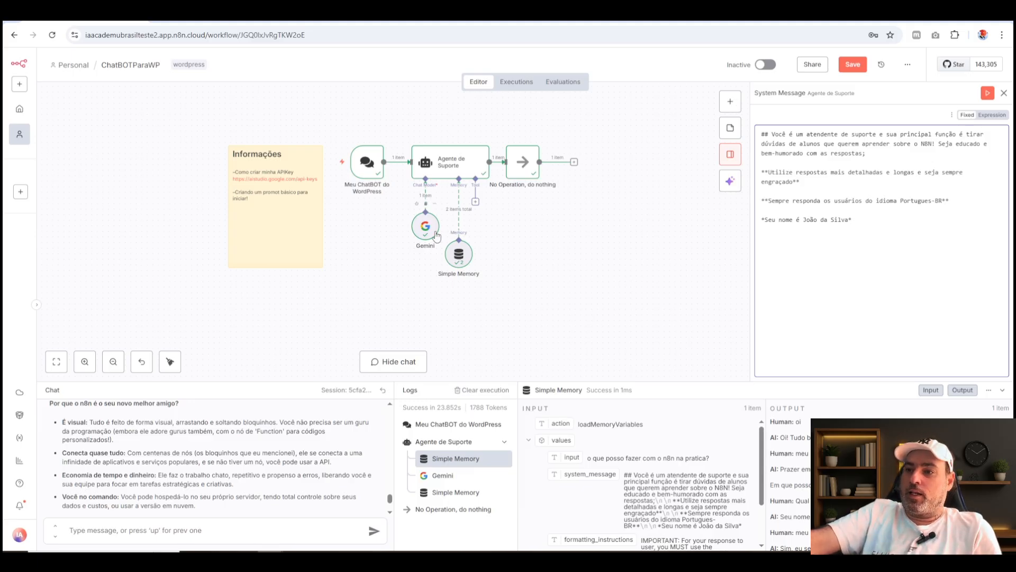
drag(429, 232, 406, 226)
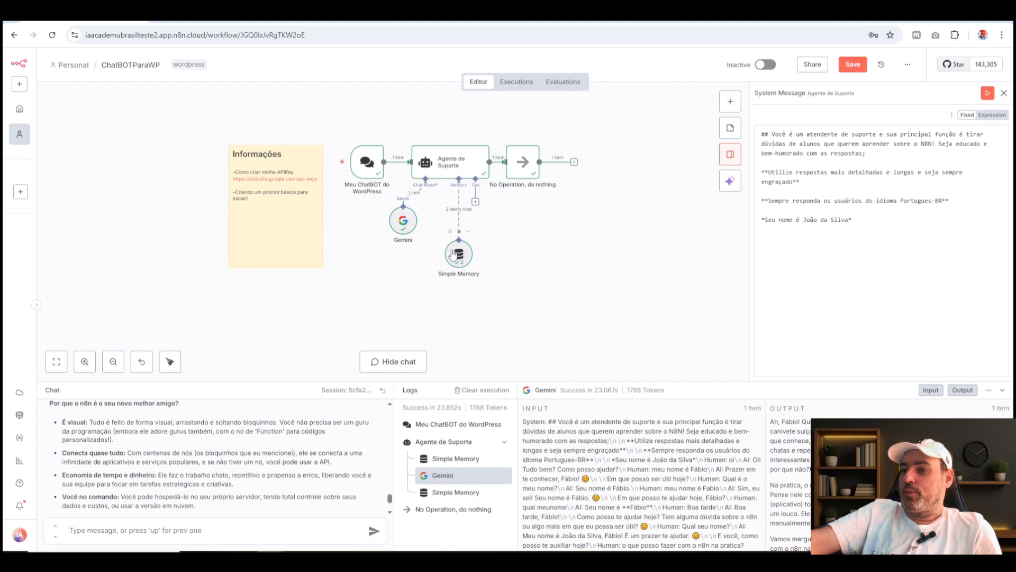
drag(461, 259, 444, 237)
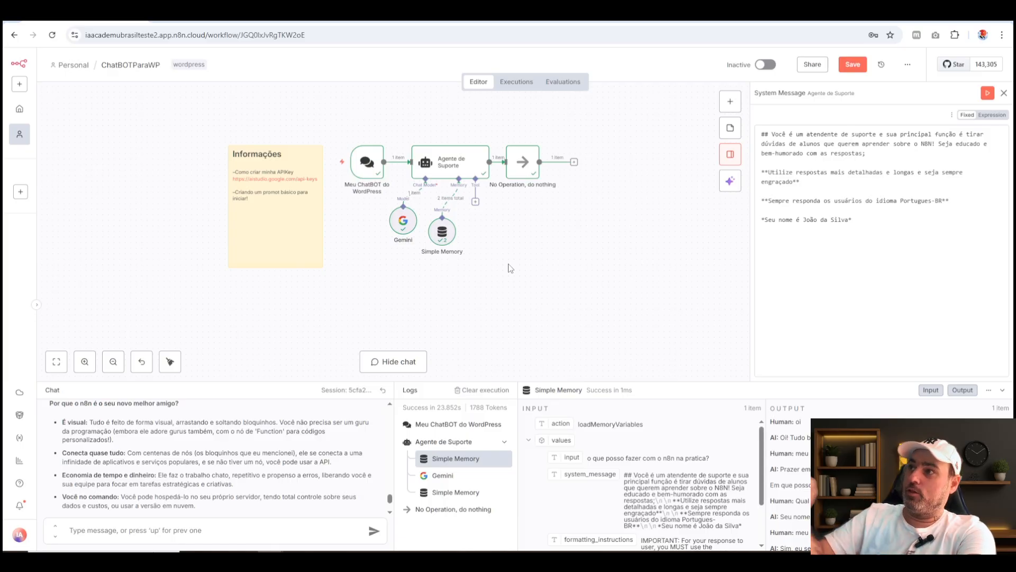
Change the System Message's response-style line to "**Utilize respostas mais curtas e objetivas**" and save the workflow.
click(871, 268)
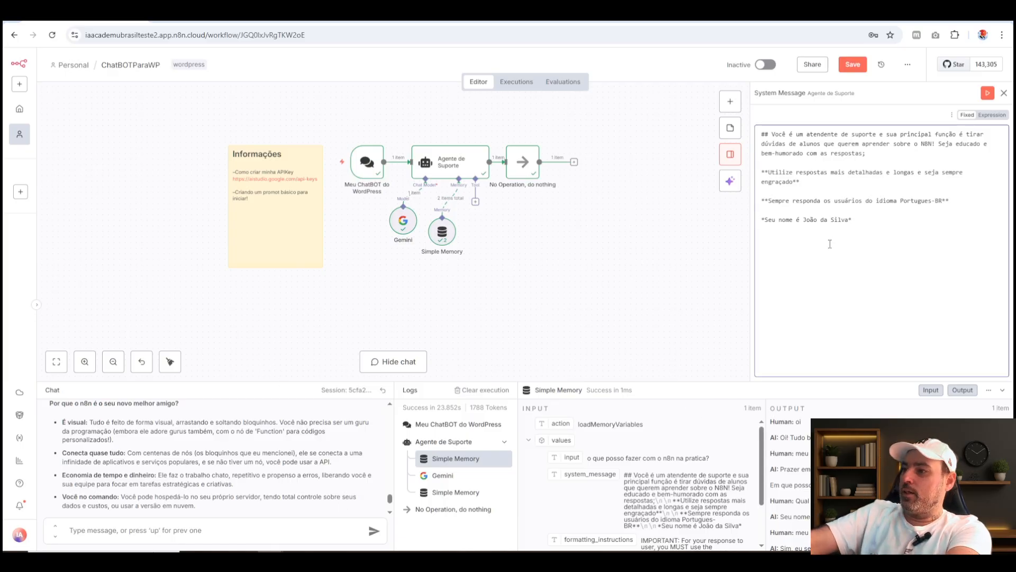
drag(811, 180, 759, 172)
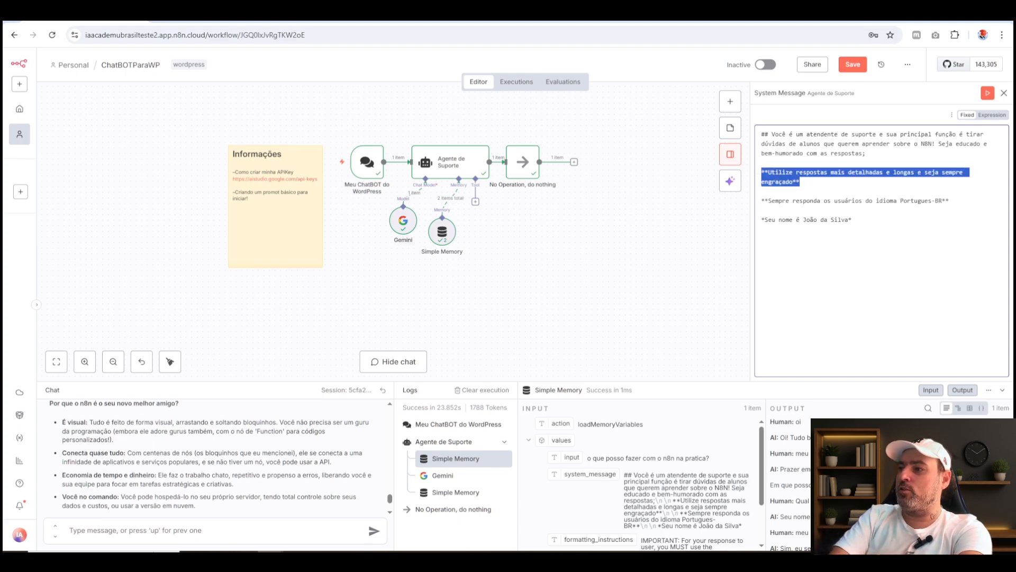
click(793, 184)
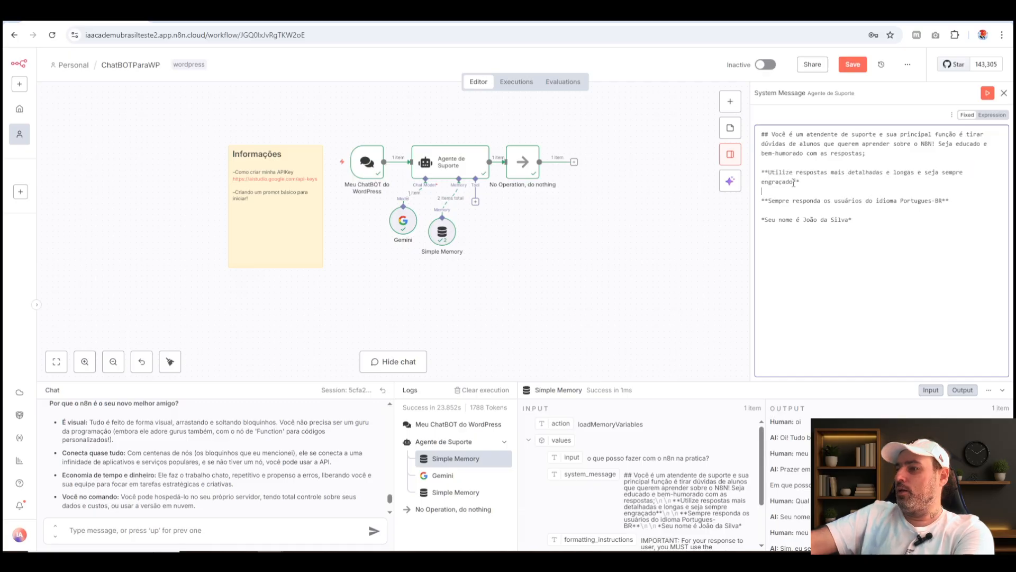
drag(794, 183, 848, 174)
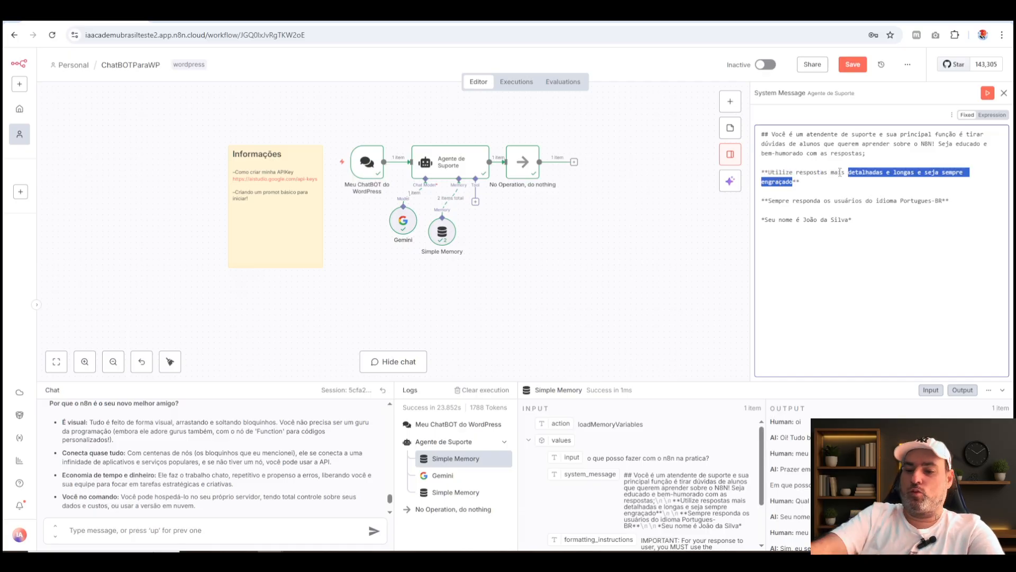
text(curtas e obje)
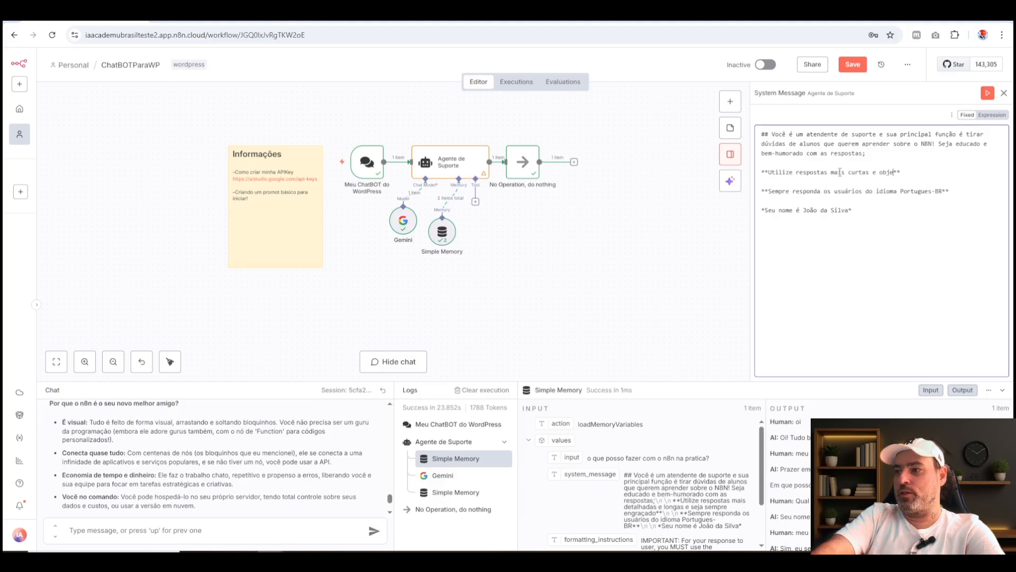
text(tivas)
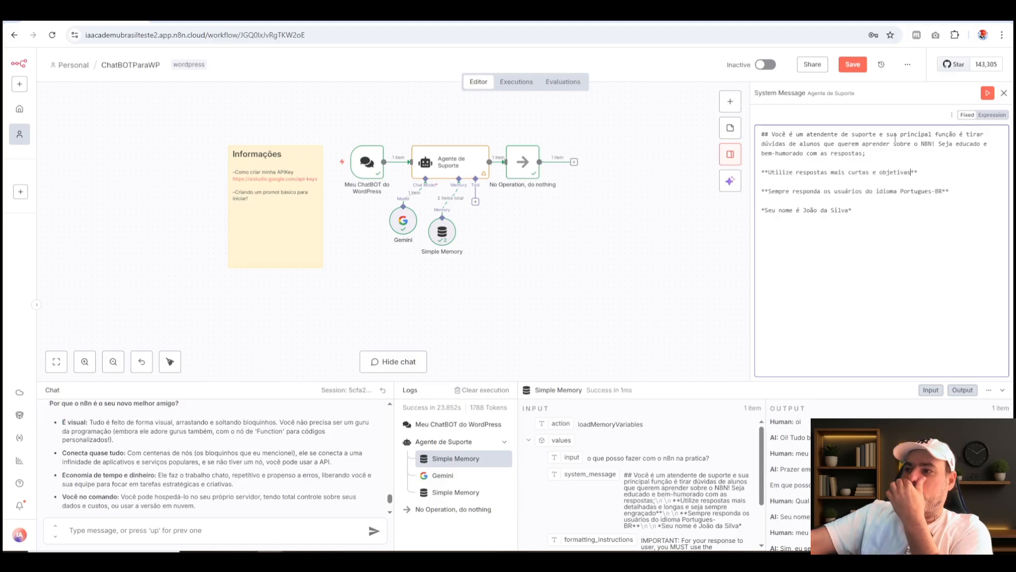
click(850, 66)
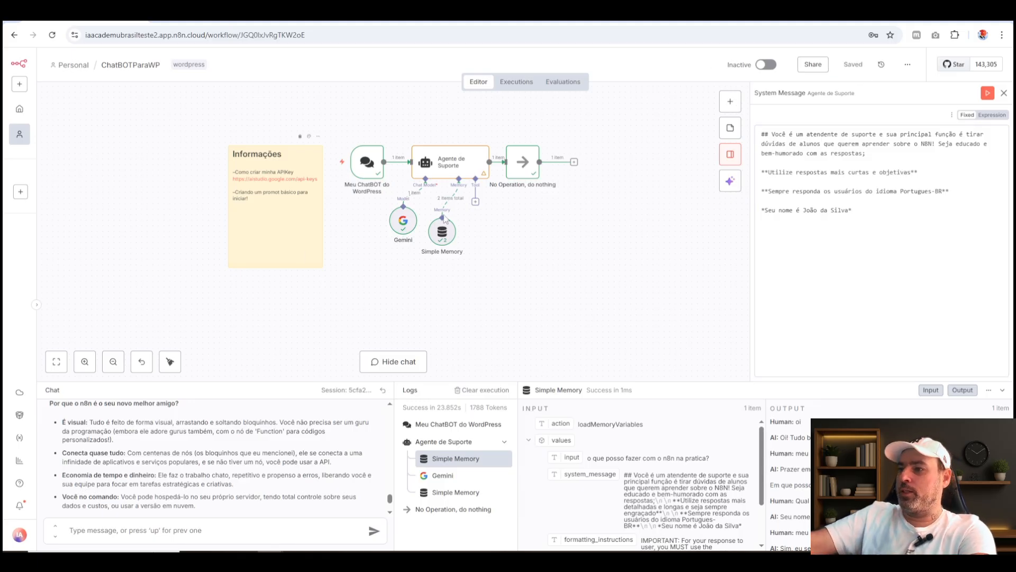
Copy the earlier question "o que posso fazer com o n8n na pratica?" from the test chat and send it again.
scroll(145, 484, up, 5)
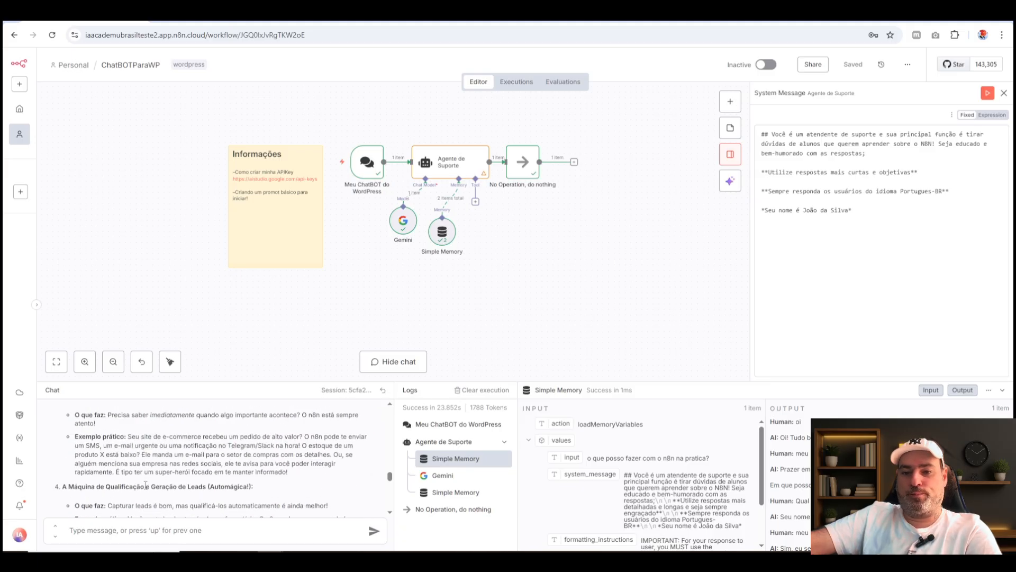
scroll(145, 485, up, 8)
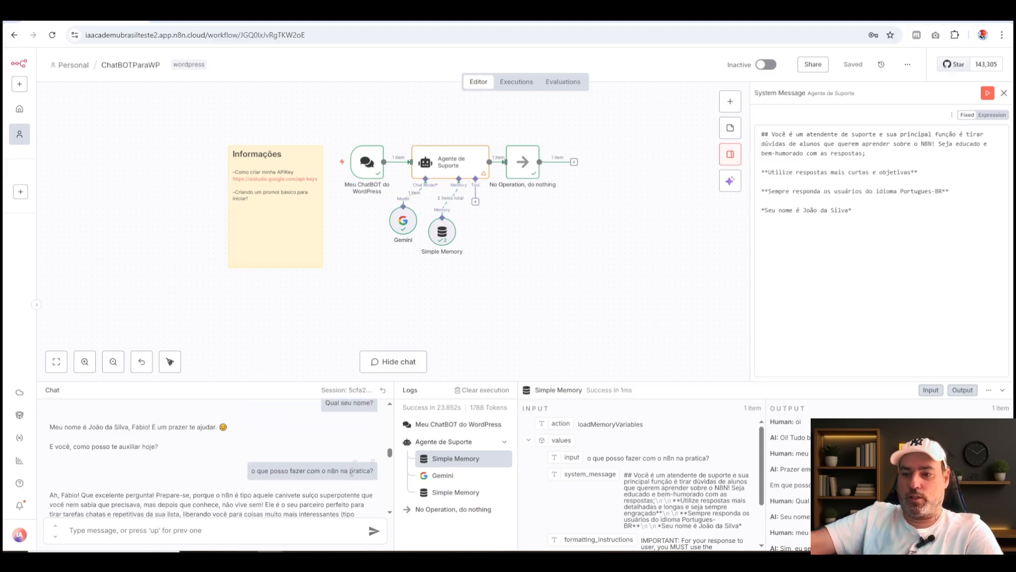
triple_click(352, 473)
key(ctrl+c)
click(271, 529)
key(ctrl+v)
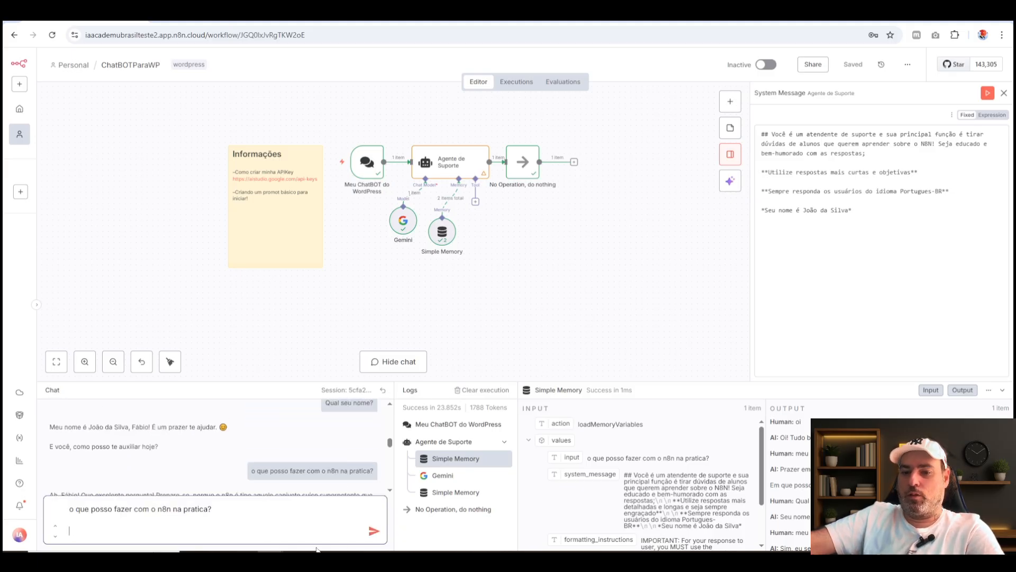
click(376, 531)
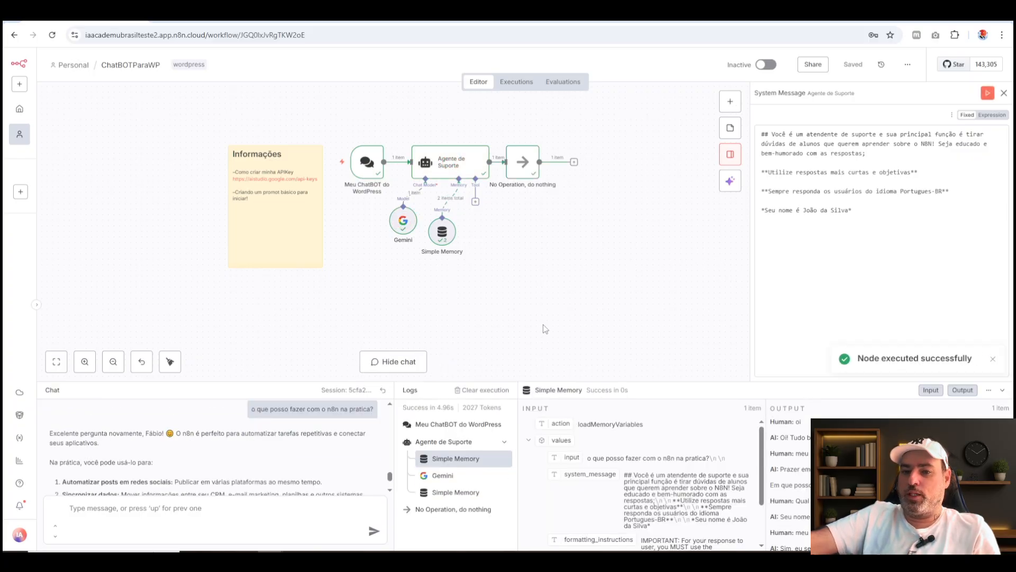
Enlarge the chat and logs area and review the length and detail of the agent's first reply about practical n8n uses.
drag(532, 382, 559, 183)
scroll(321, 332, up, 5)
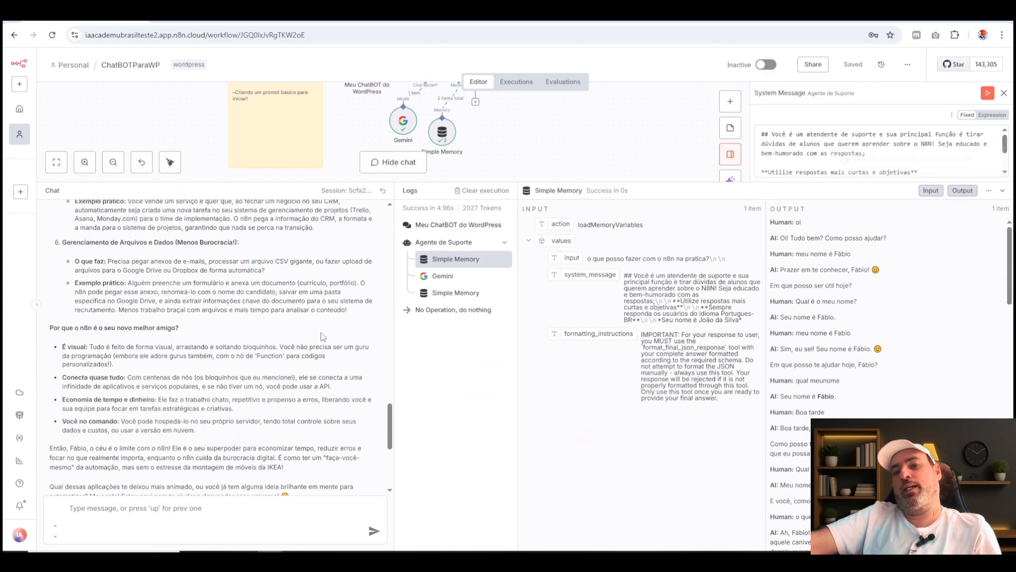
scroll(321, 337, up, 4)
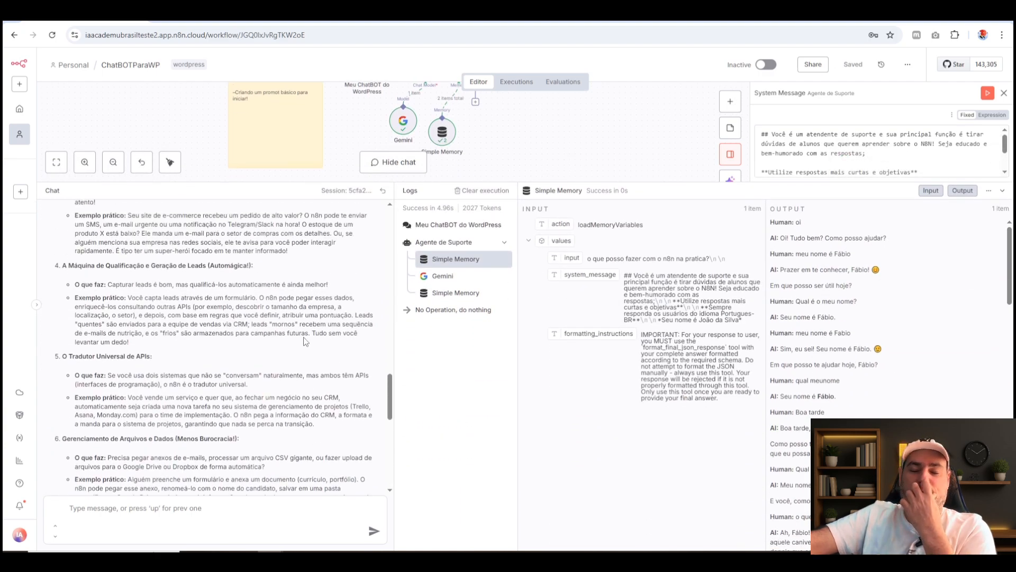
scroll(181, 344, up, 4)
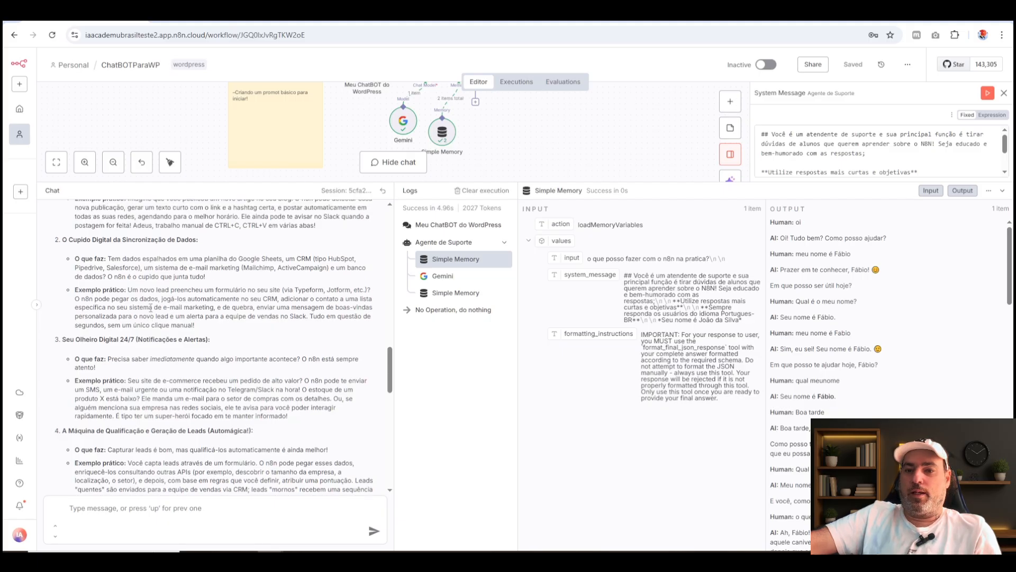
scroll(151, 307, up, 4)
drag(91, 256, 316, 432)
click(316, 295)
drag(364, 314, 52, 246)
click(188, 416)
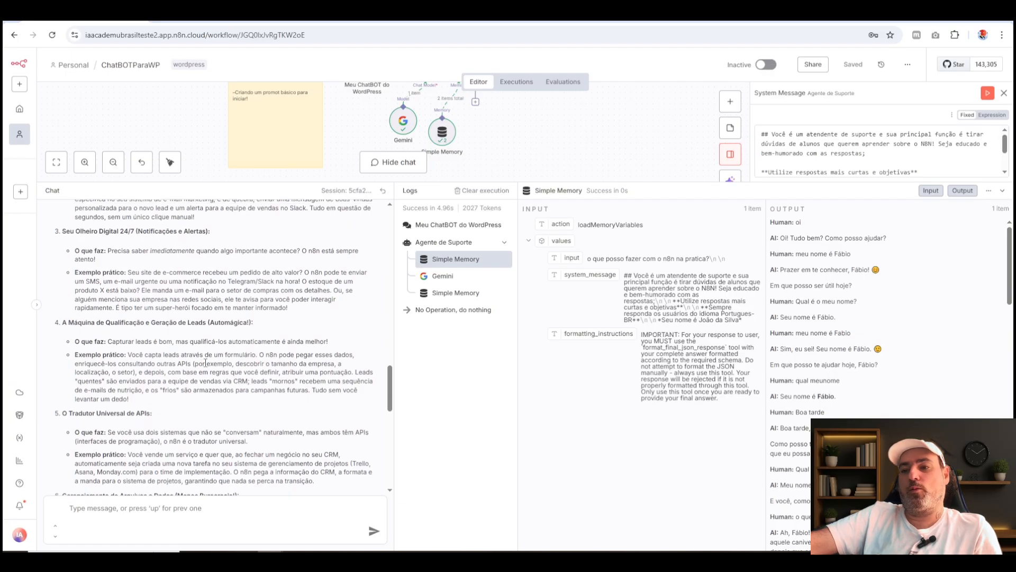
Compare the agent's newest reply with the previous one and with the "curtas e objetivas" instruction in the System Message.
scroll(180, 370, down, 10)
scroll(214, 318, down, 5)
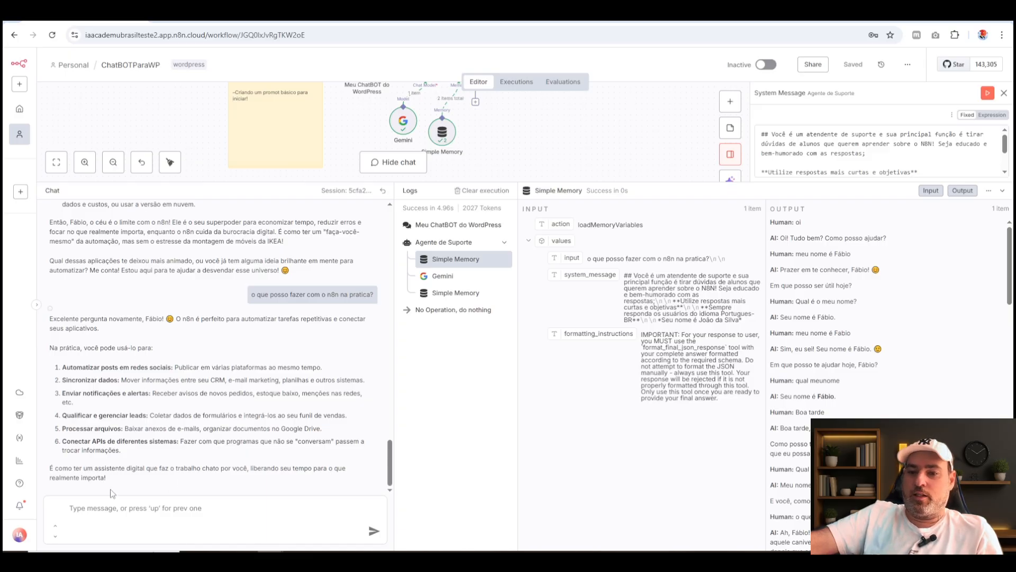
drag(118, 483, 47, 318)
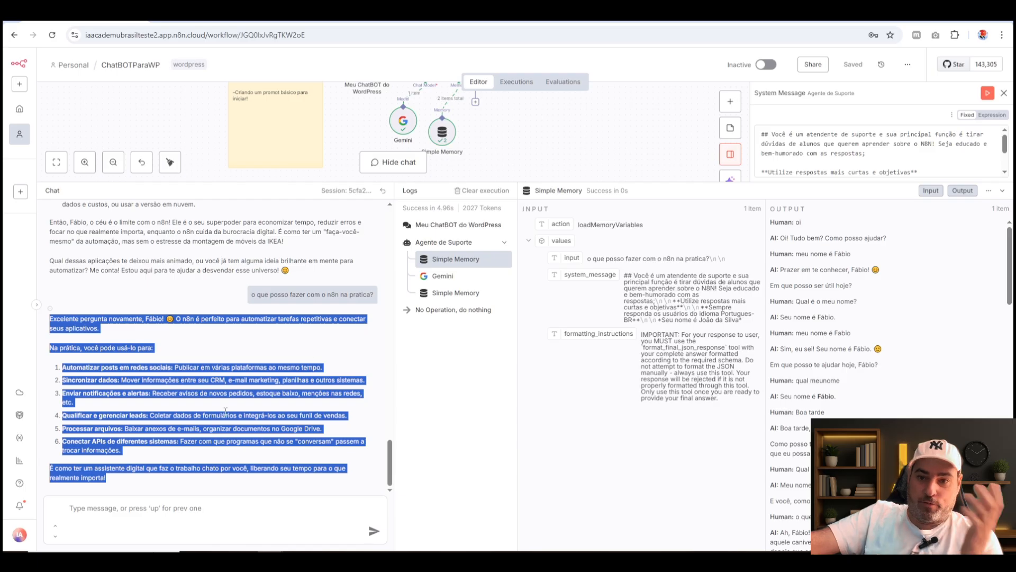
click(172, 392)
scroll(163, 340, up, 5)
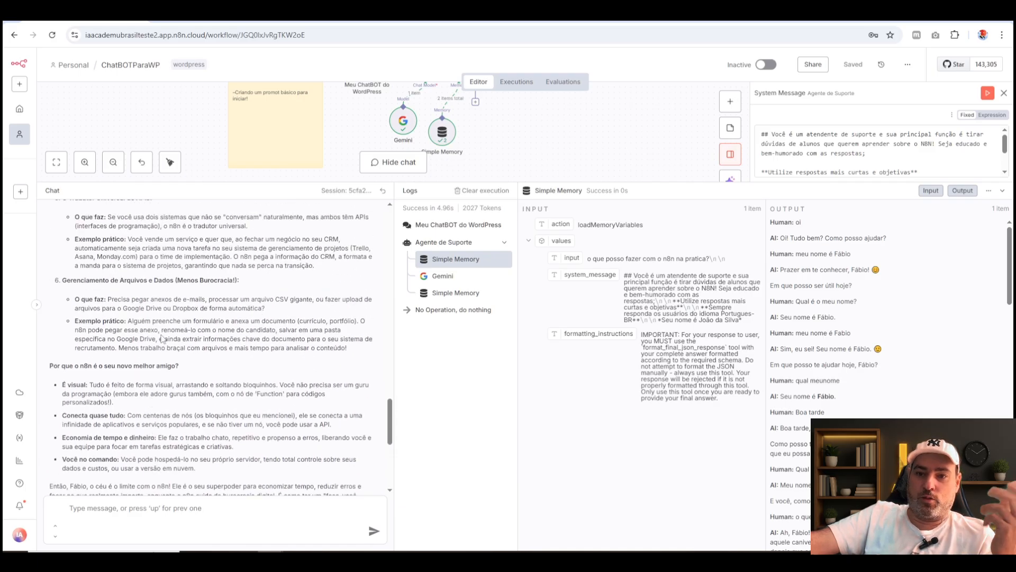
scroll(163, 340, down, 5)
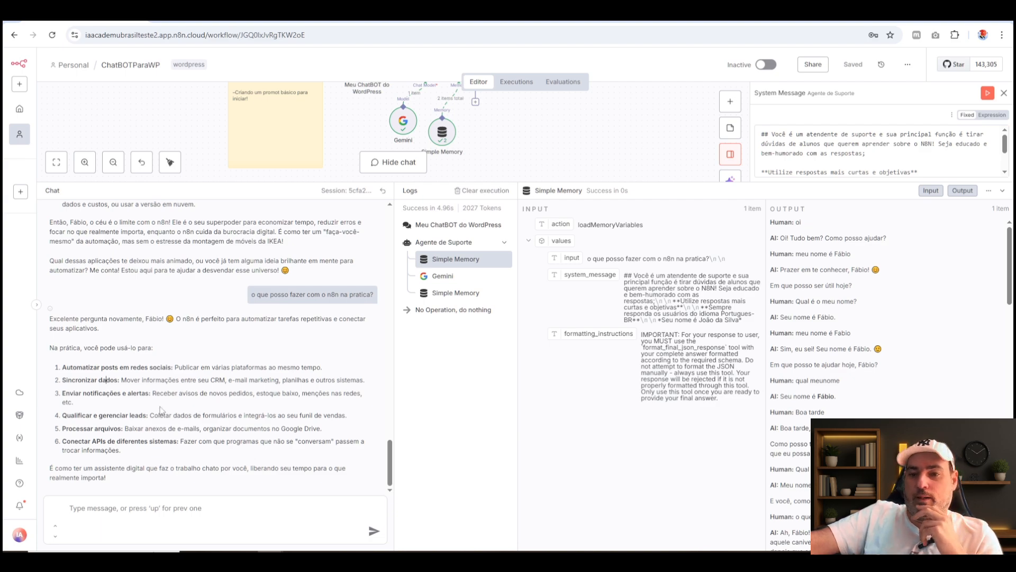
drag(136, 494, 124, 375)
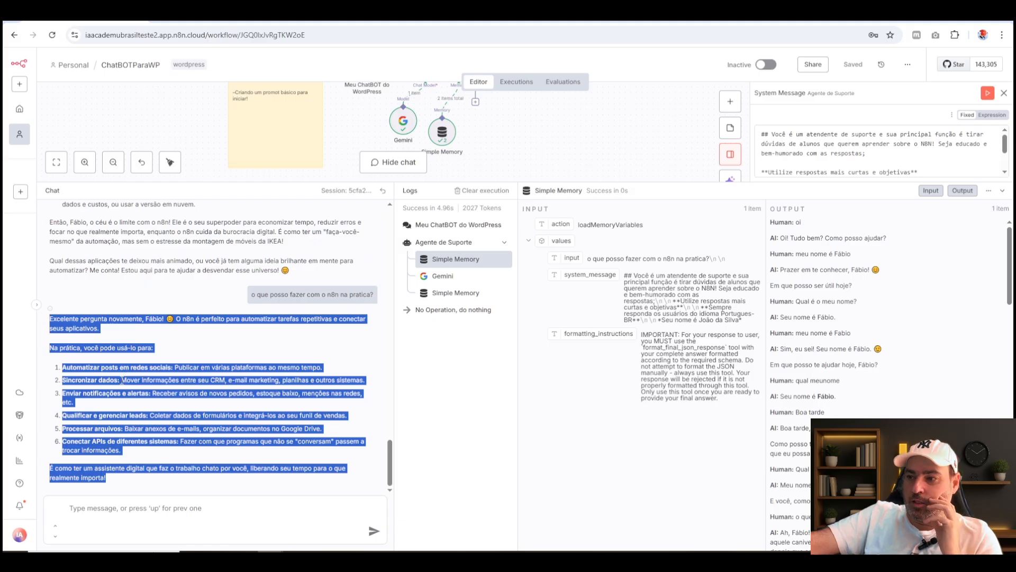
click(208, 412)
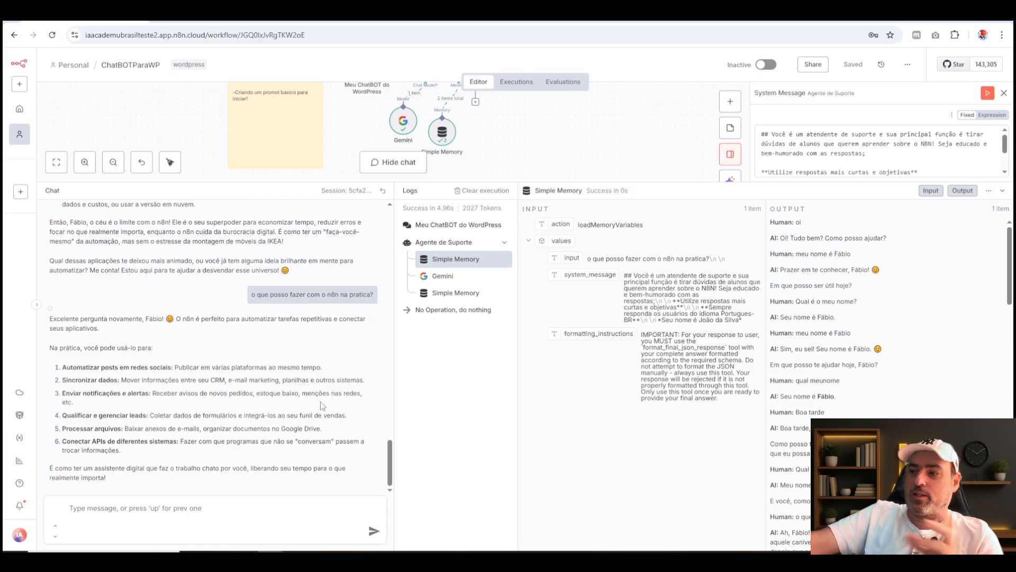
click(864, 166)
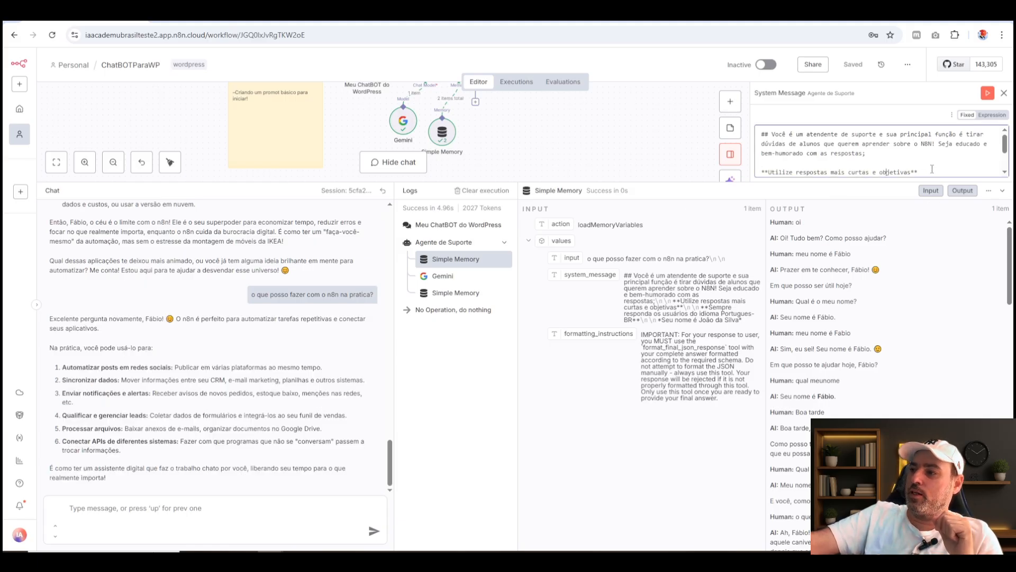
drag(932, 169, 762, 163)
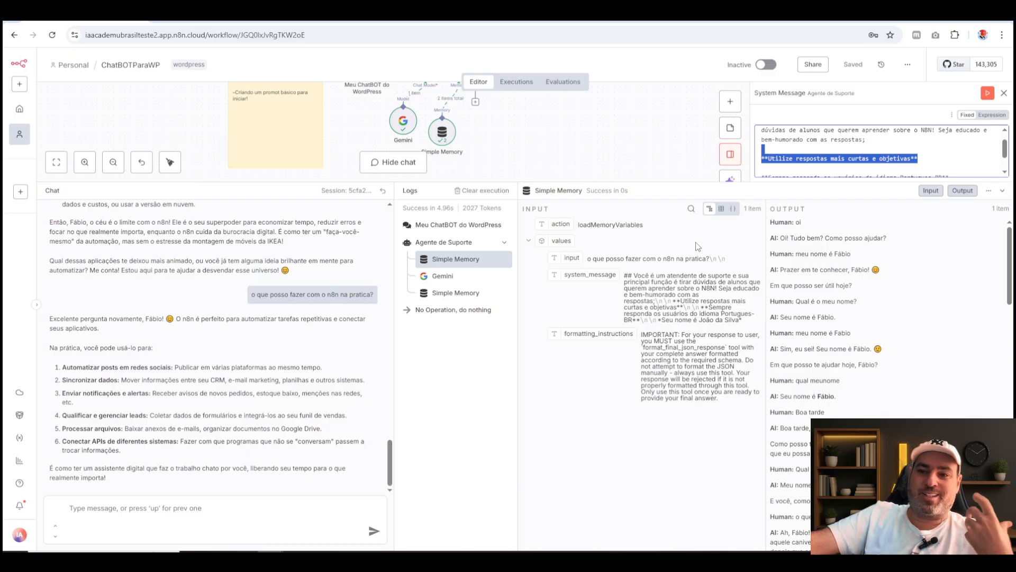
click(932, 161)
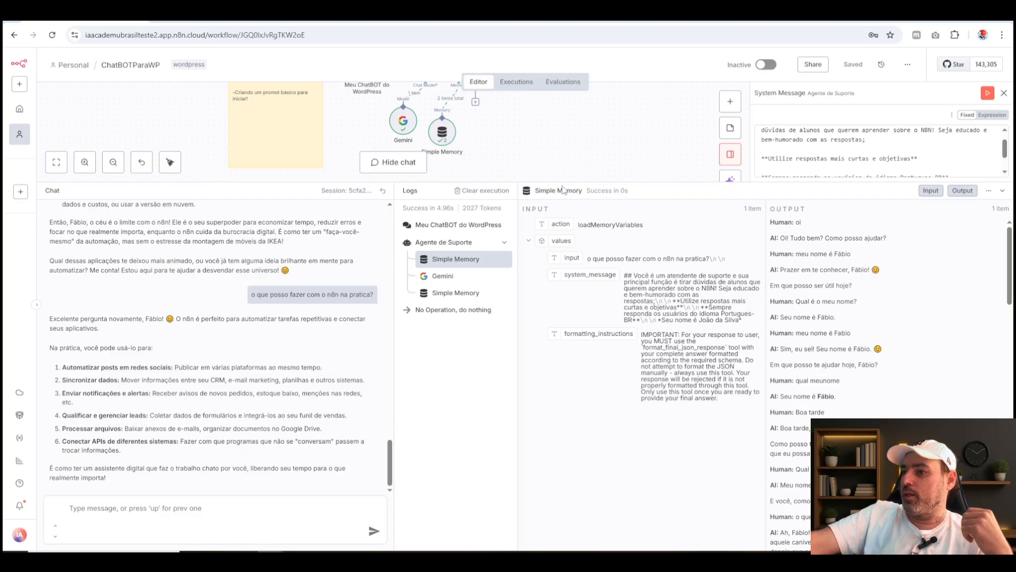
Shrink the chat and logs area, open the Agente de Suporte node's parameters and list the options available to add.
drag(563, 183, 559, 366)
click(473, 168)
double_click(473, 168)
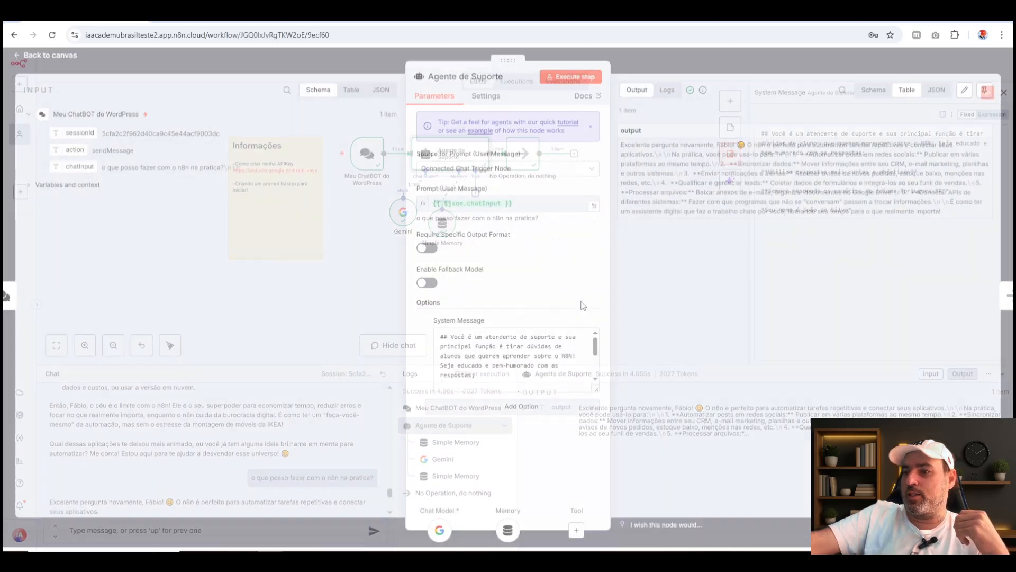
click(500, 416)
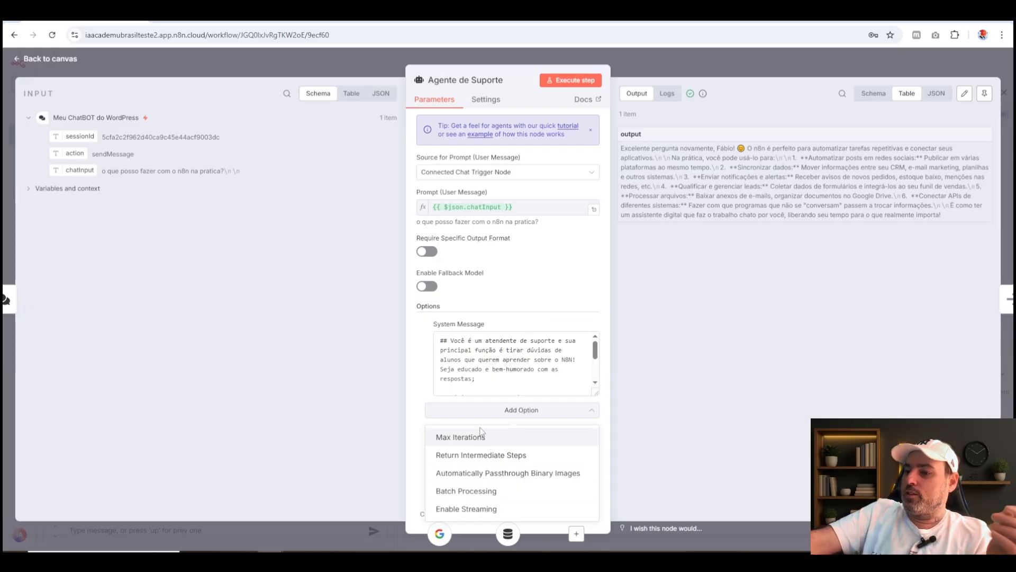
Return to the canvas, rearrange the Gemini, Simple Memory and No Operation nodes more neatly around Agente de Suporte, and save the workflow.
click(551, 295)
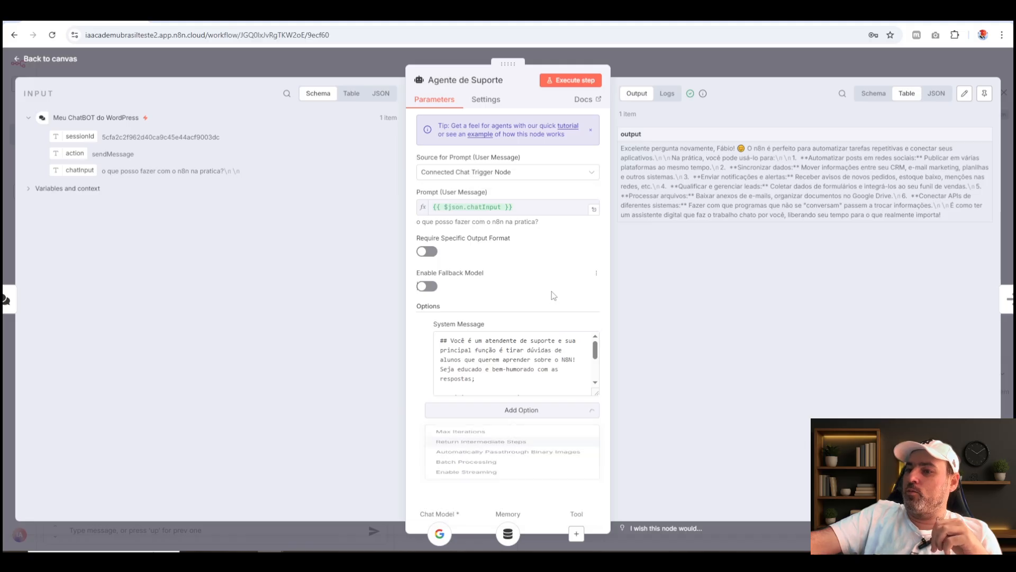
click(669, 53)
click(459, 227)
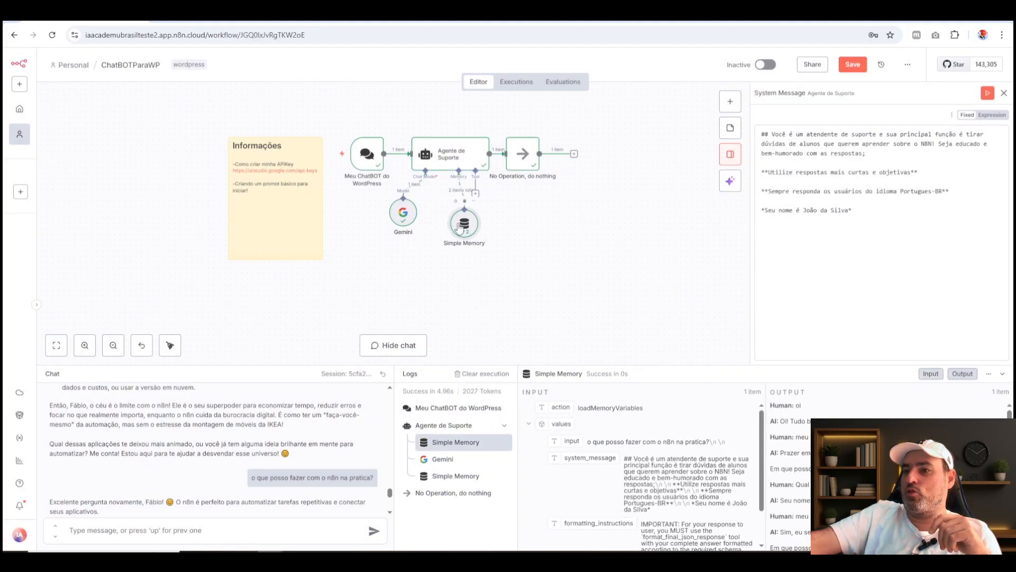
drag(462, 230, 421, 223)
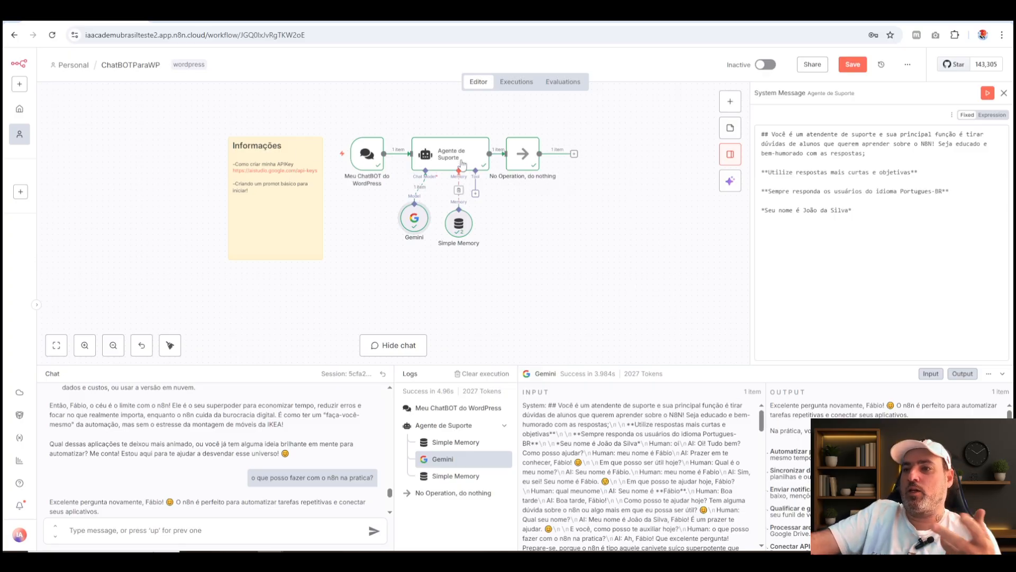
click(462, 160)
click(527, 160)
drag(528, 160, 545, 160)
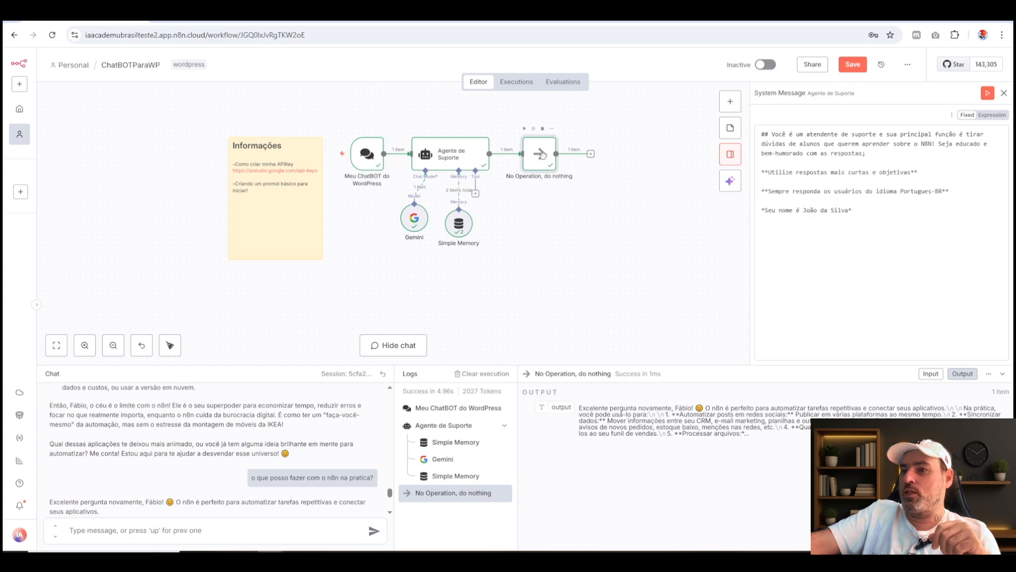
drag(416, 226, 427, 209)
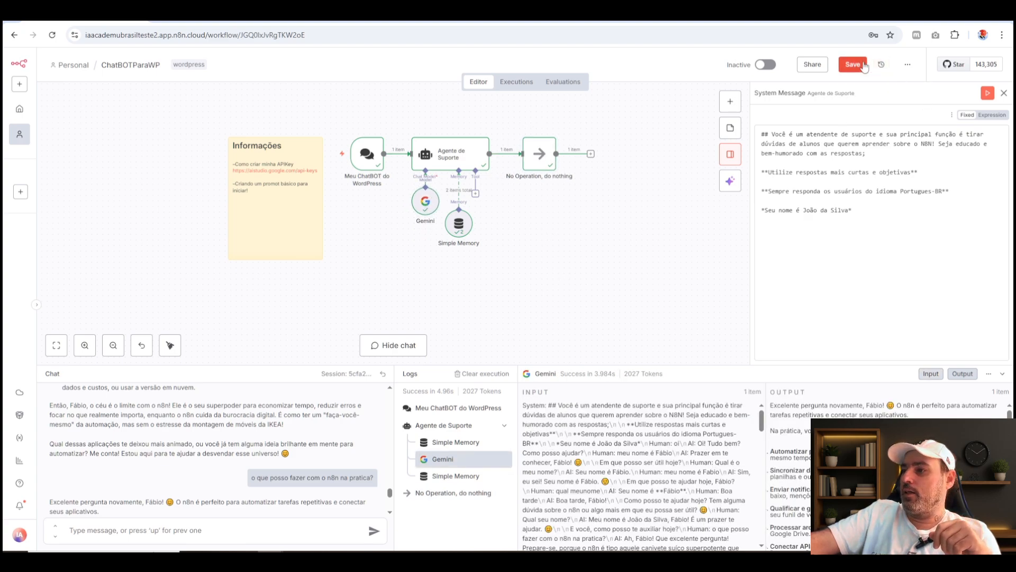
key(ctrl+s)
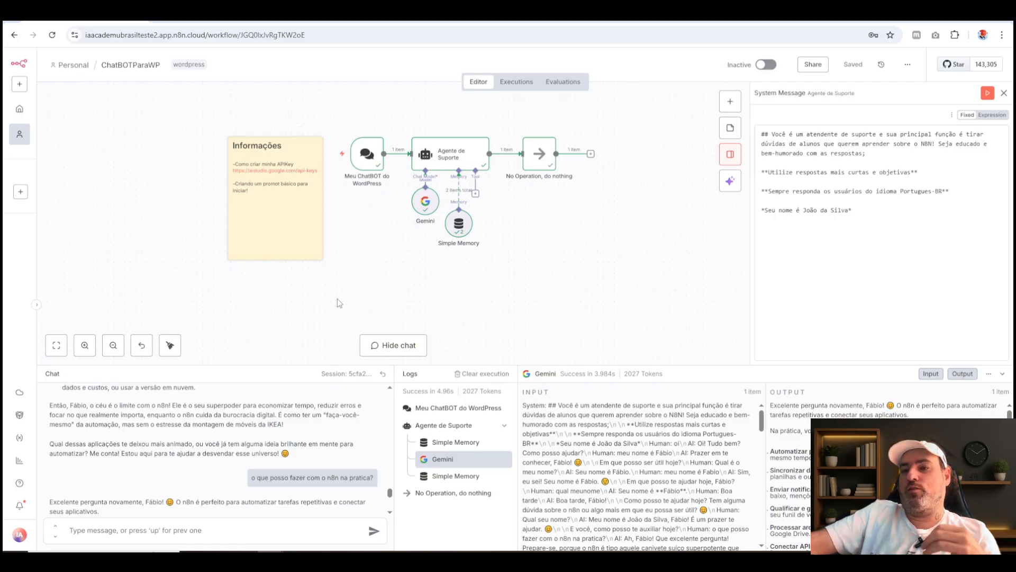
Close the System Message side editor and browse the Data transformation nodes available for the workflow without adding any.
click(1003, 93)
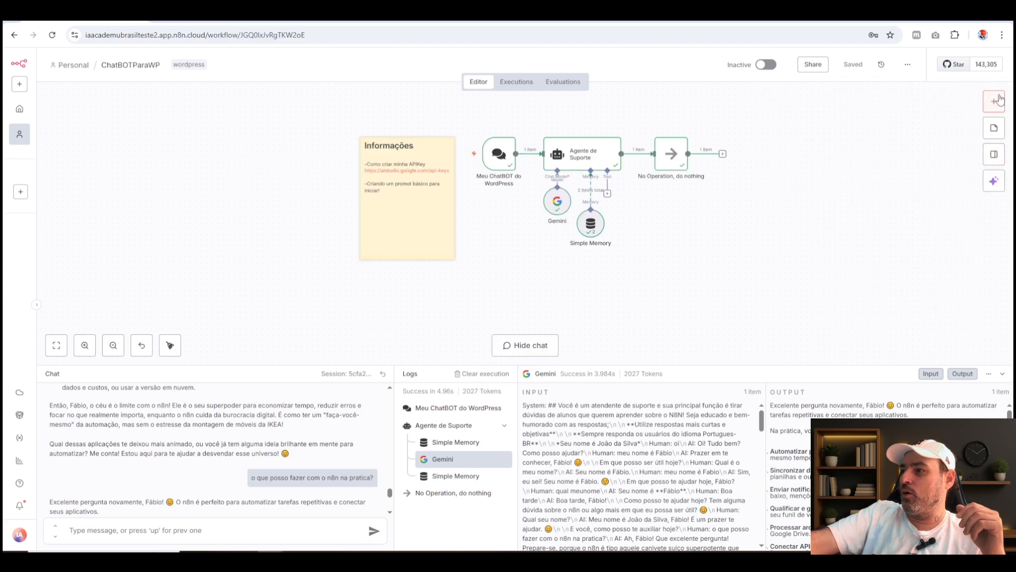
click(993, 103)
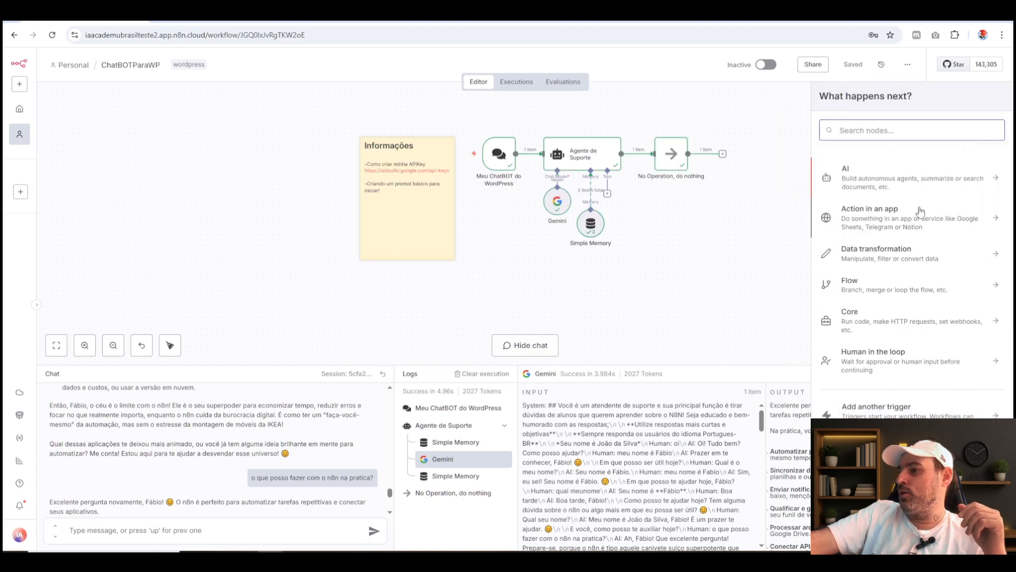
click(905, 264)
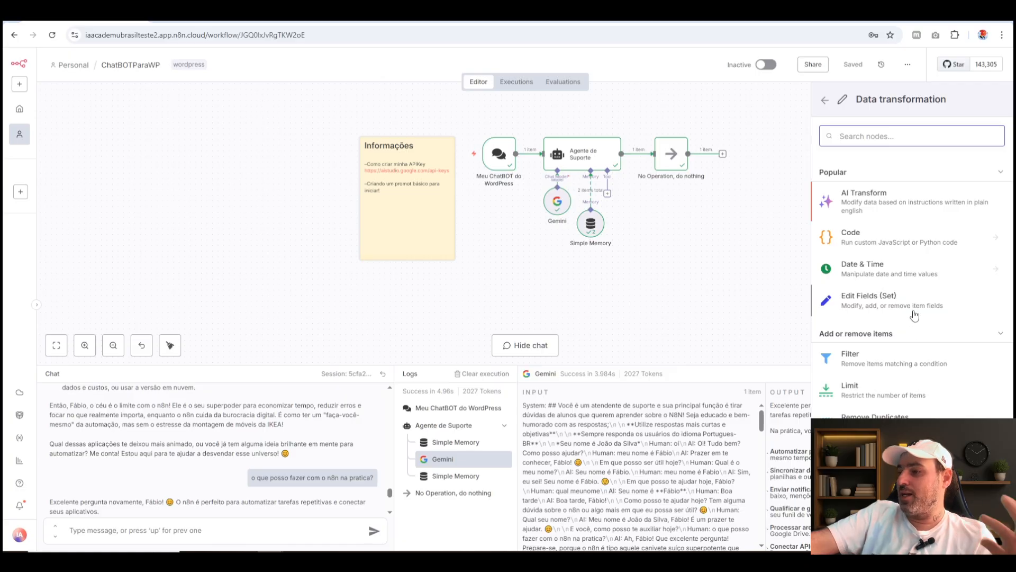
scroll(849, 344, down, 3)
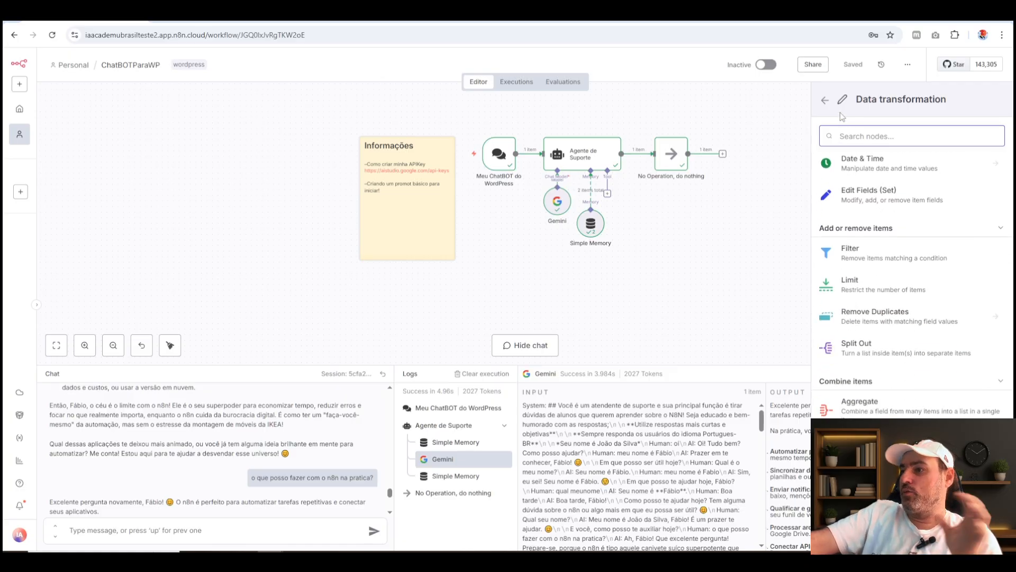
click(825, 100)
click(744, 209)
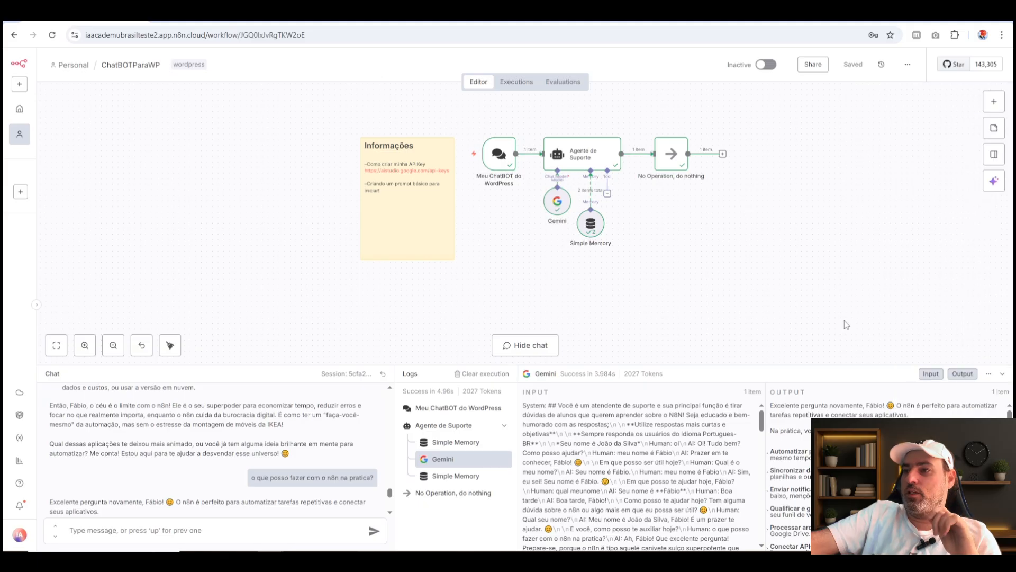
Move the Simple Memory node slightly farther below Agente de Suporte and save the workflow.
drag(847, 302, 313, 108)
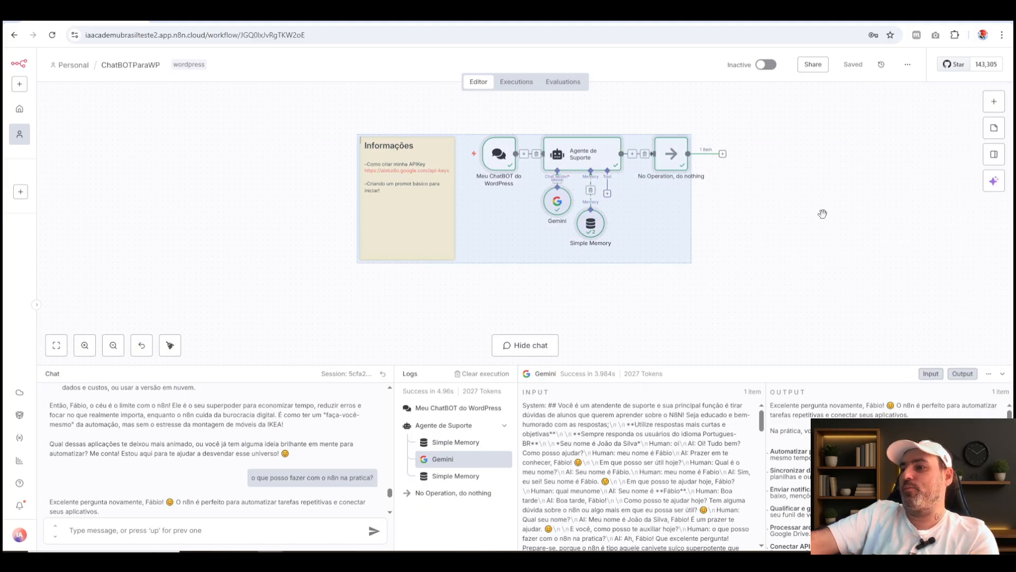
scroll(822, 214, up, 3)
scroll(769, 212, up, 2)
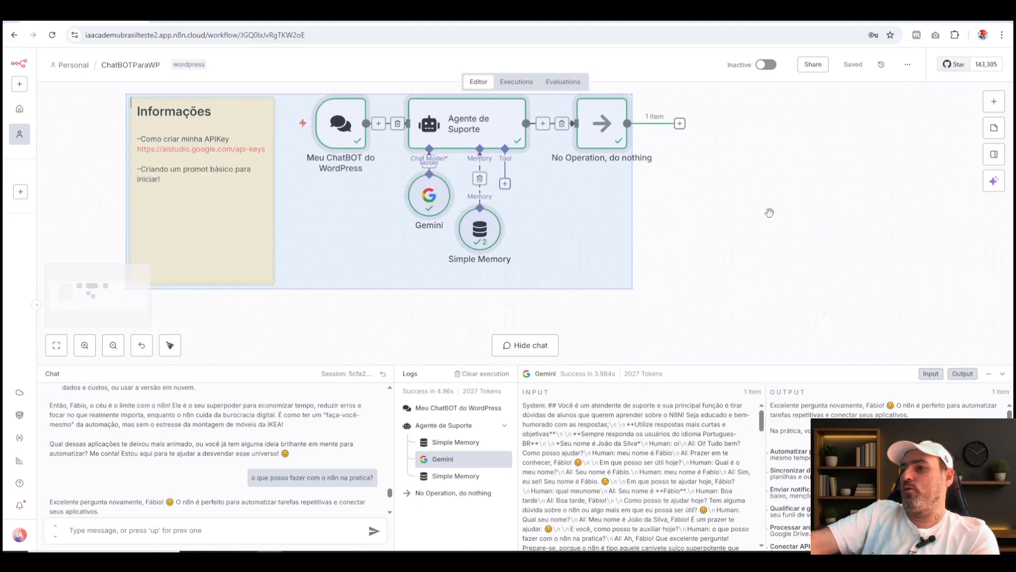
drag(737, 208, 850, 231)
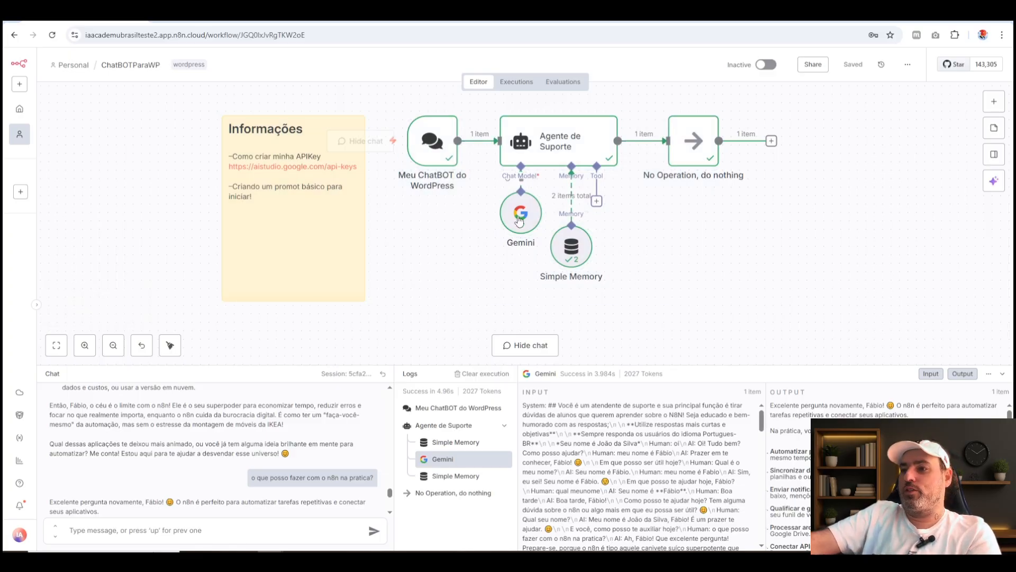
drag(560, 253, 561, 261)
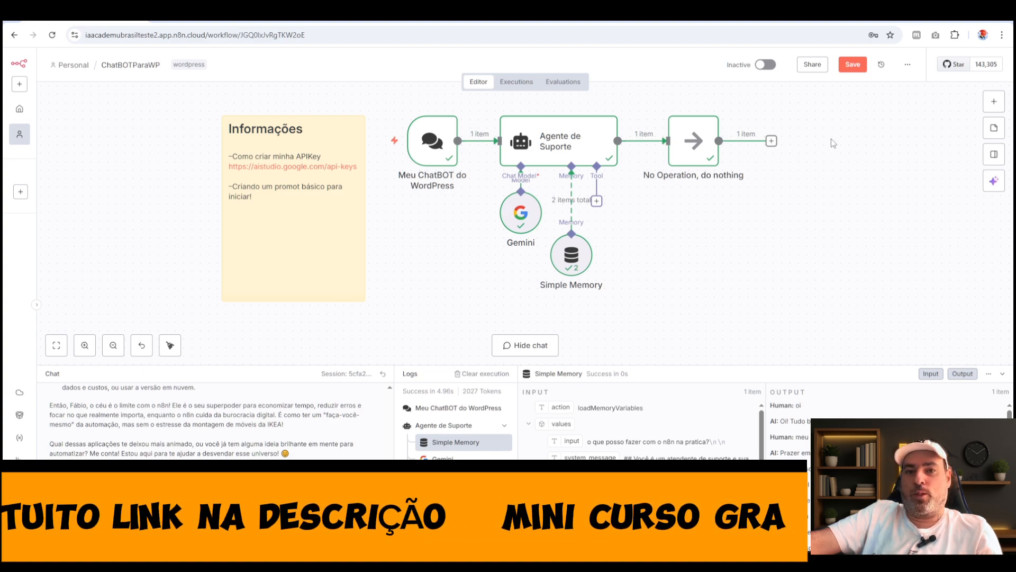
click(853, 64)
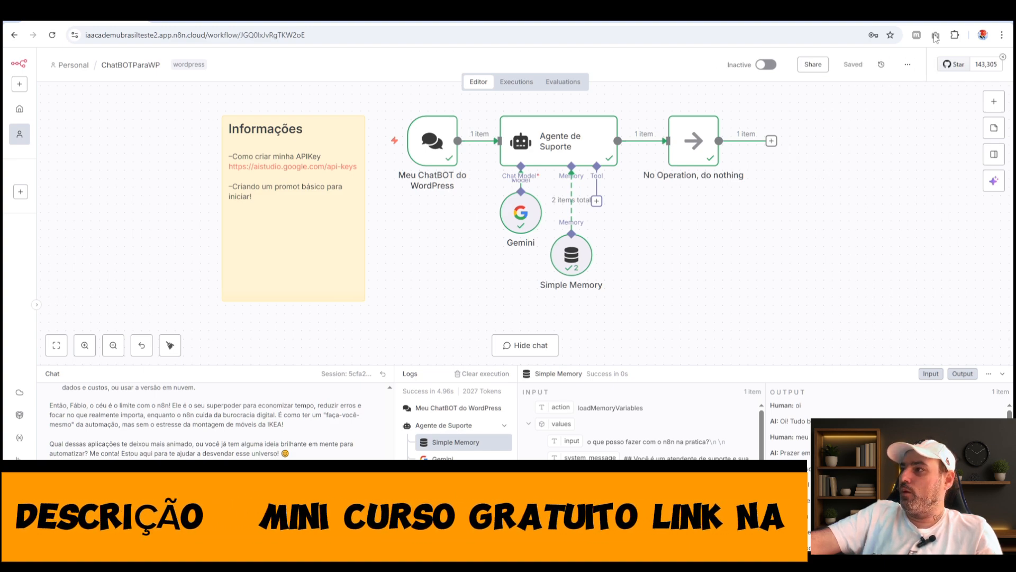